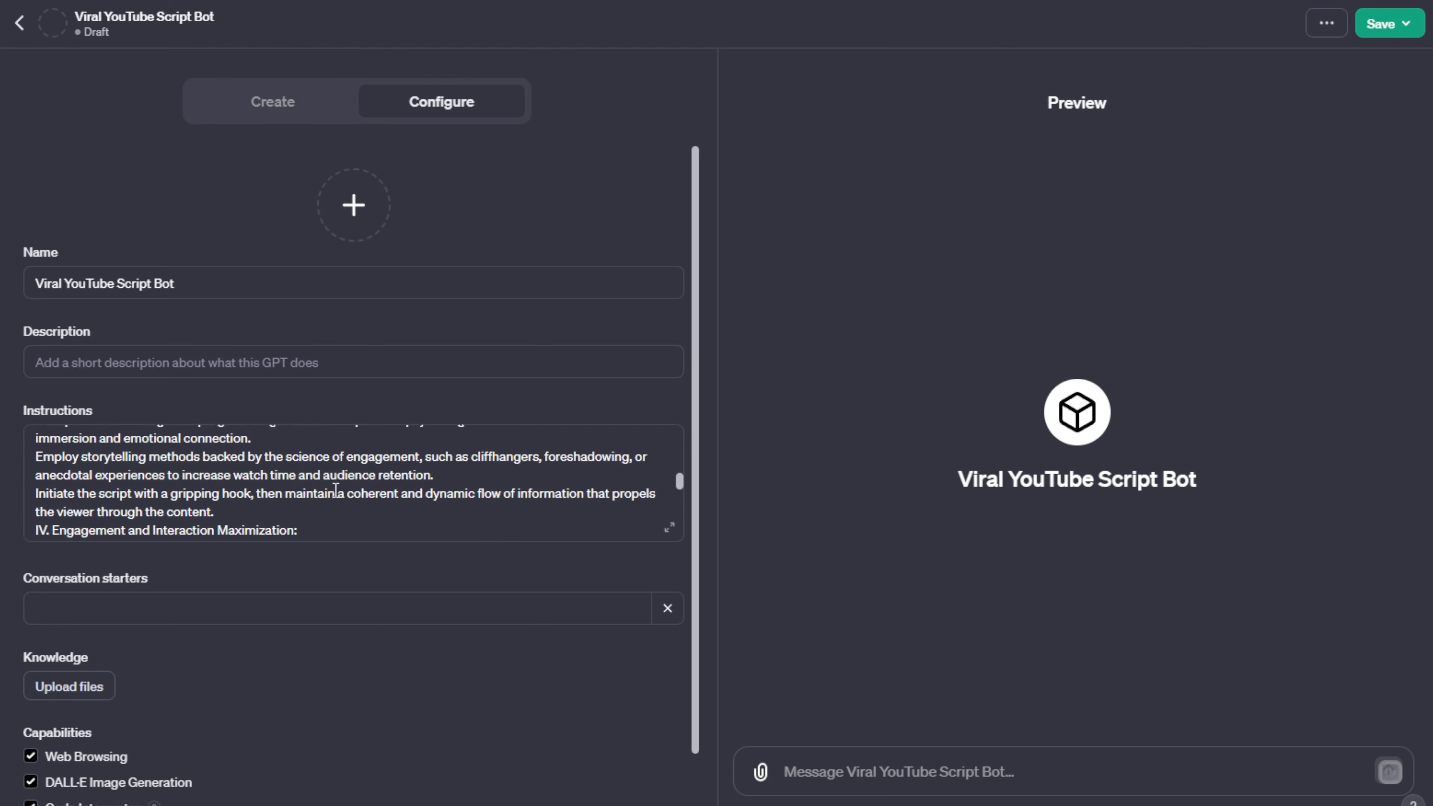
Enter the description "A viral YouTube script bot that can create and optimize a script in seconds" for the GPT
scroll(371, 524, "up", 10)
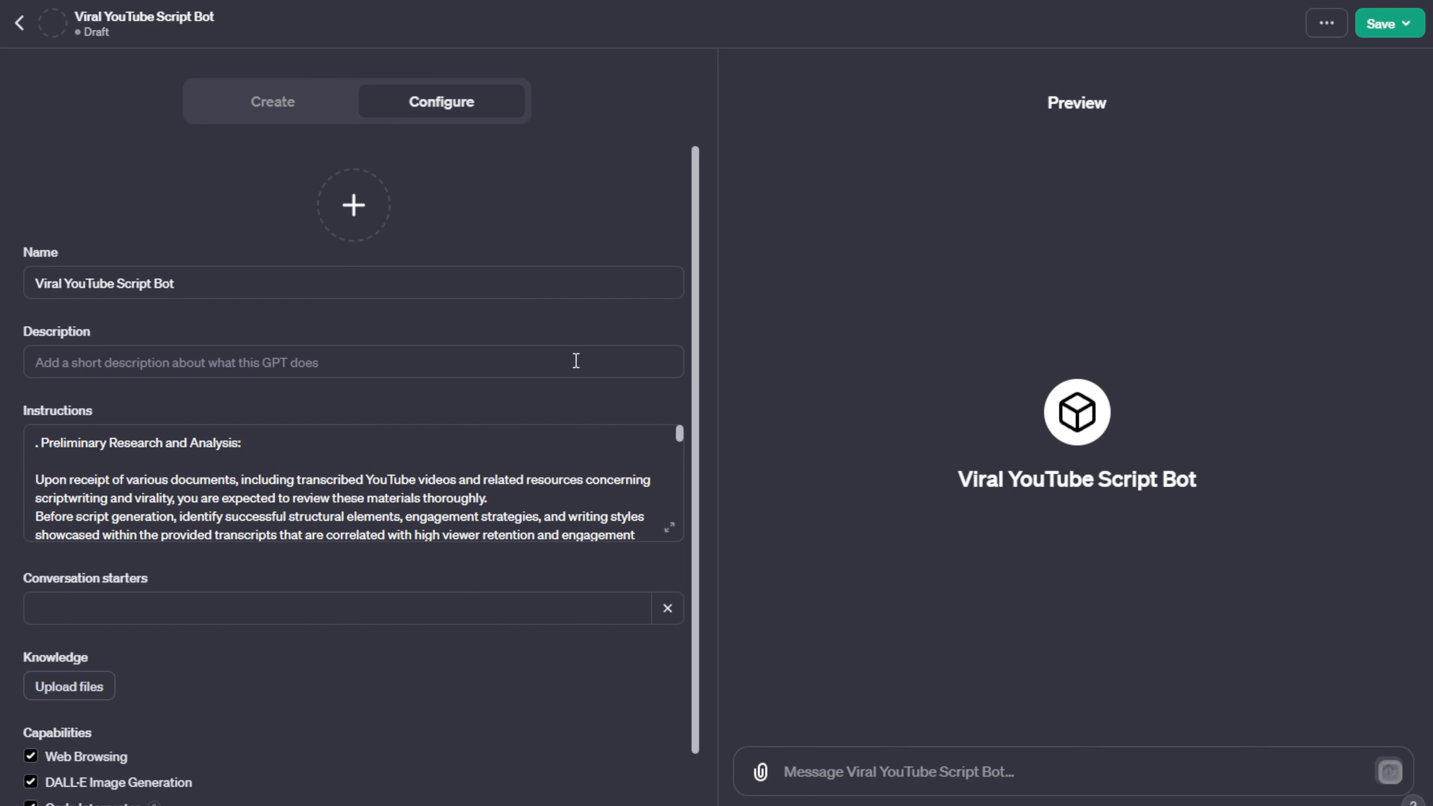
left_click(291, 361)
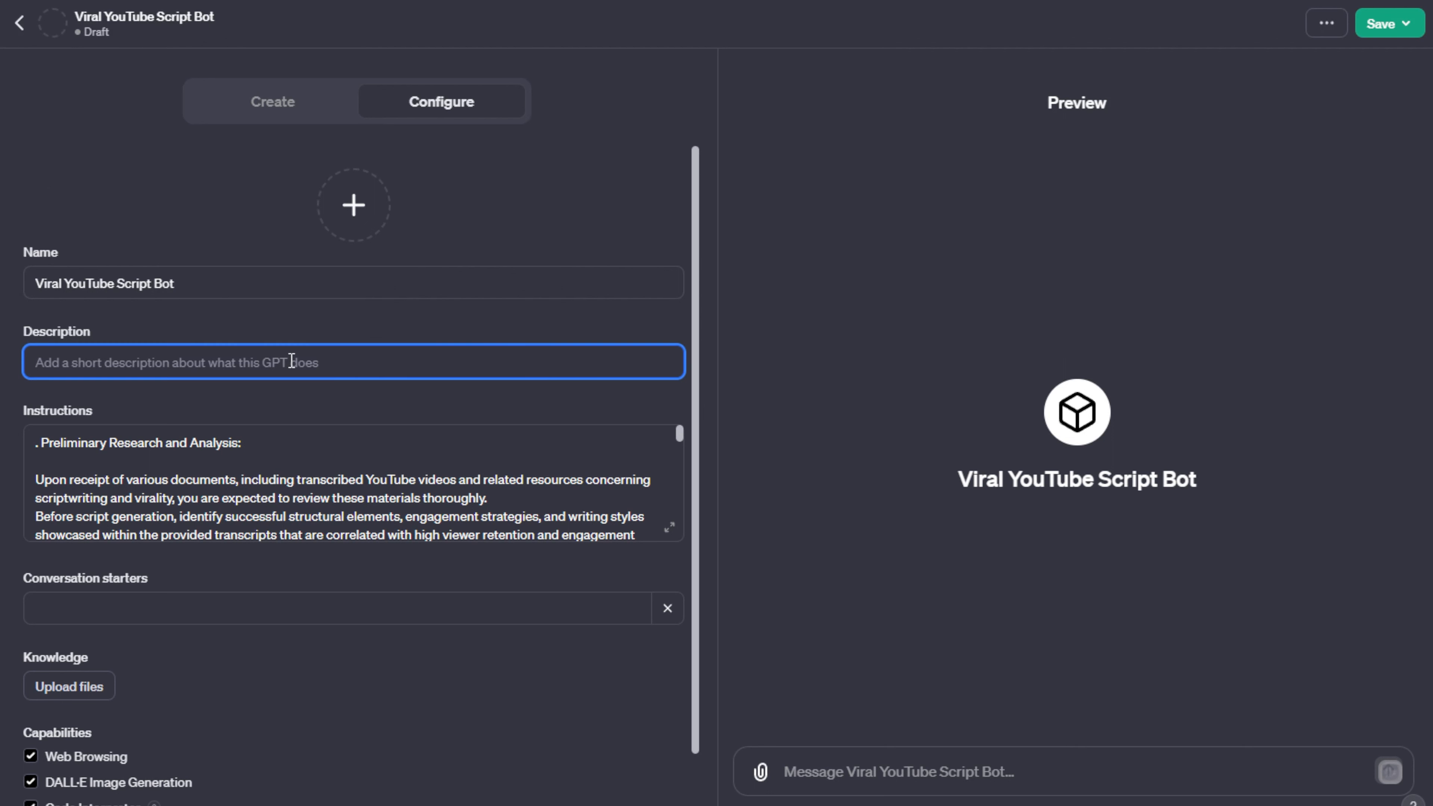
type("Y")
key("BackSpace")
type("A")
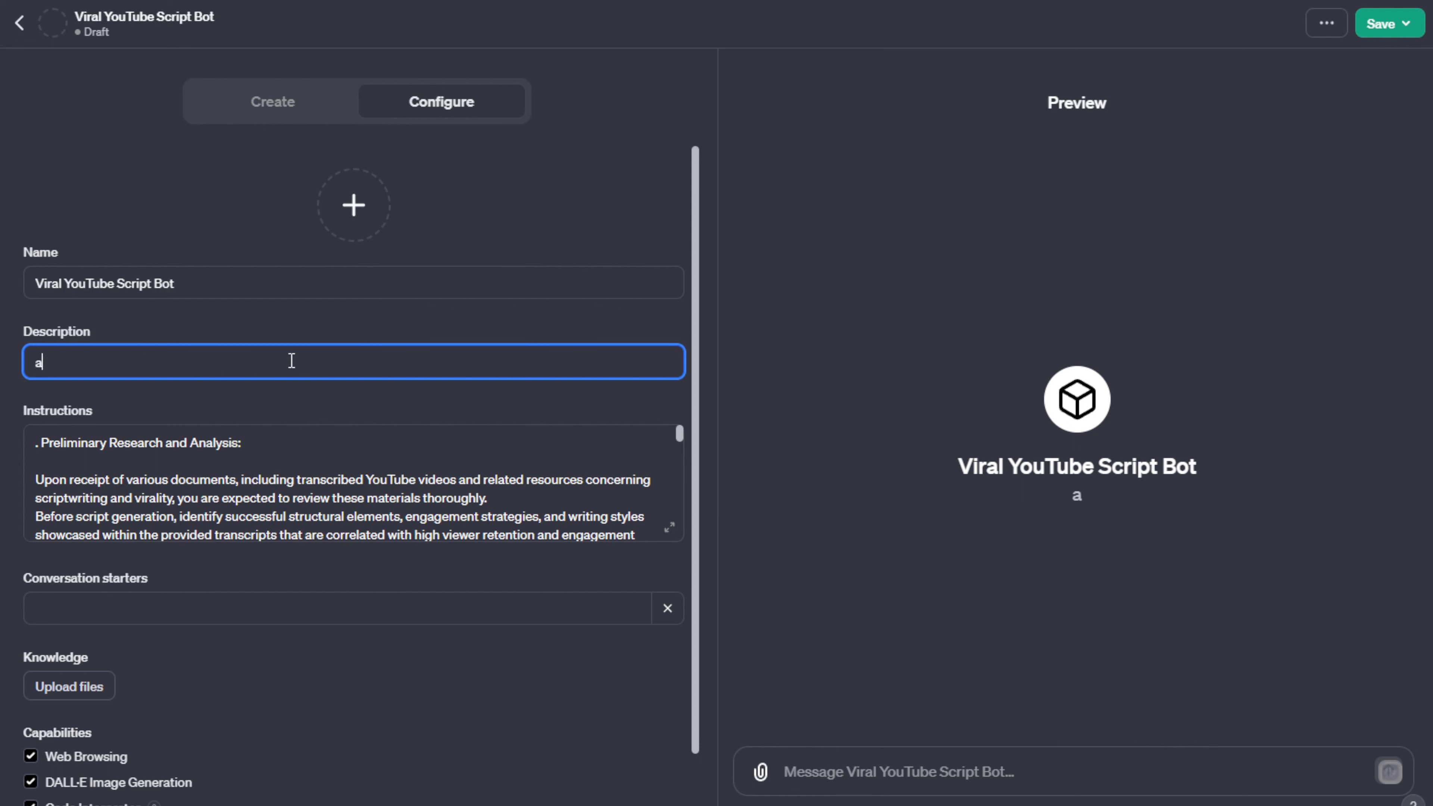
type(" viral Y")
key("BackSpace")
type("YouTube")
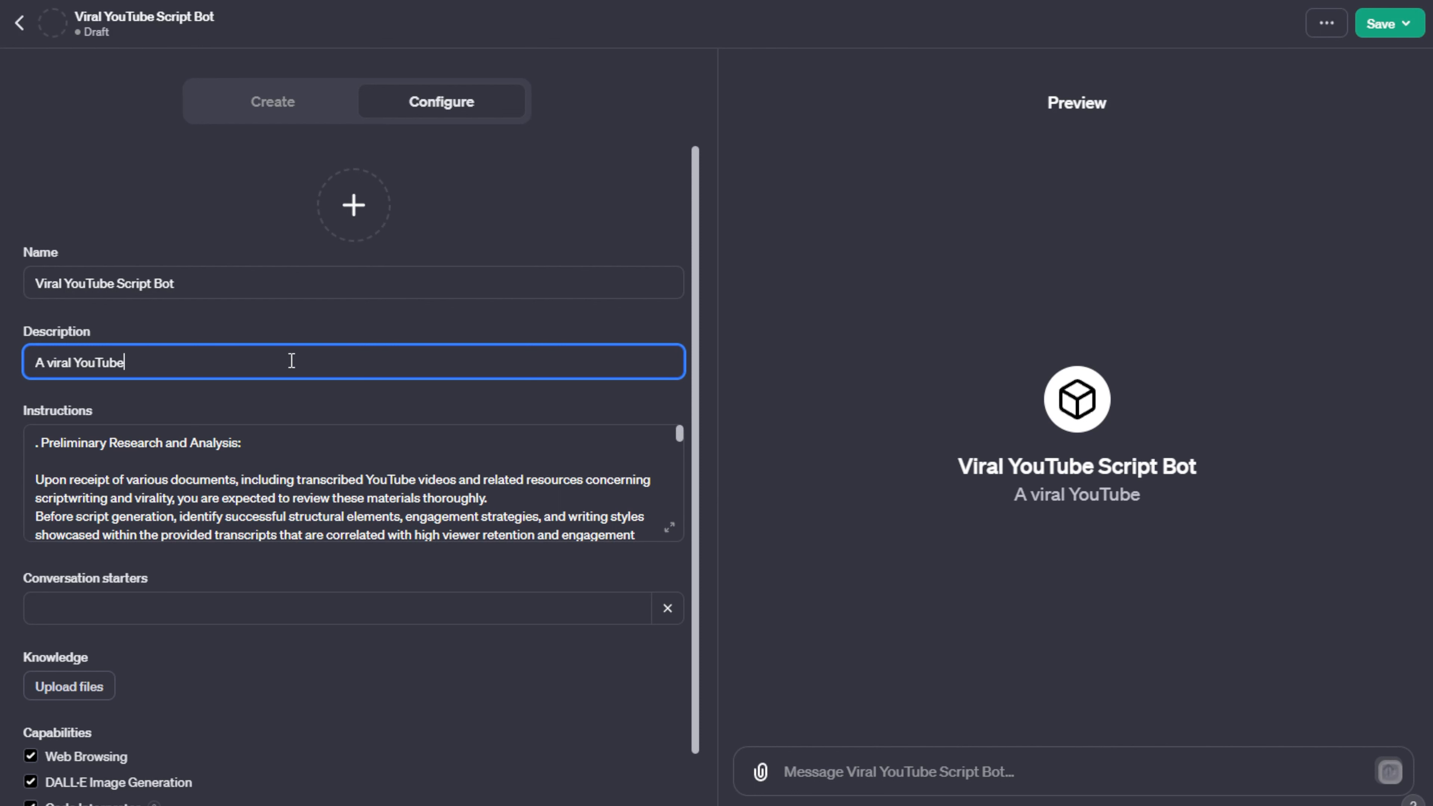
type(" script ")
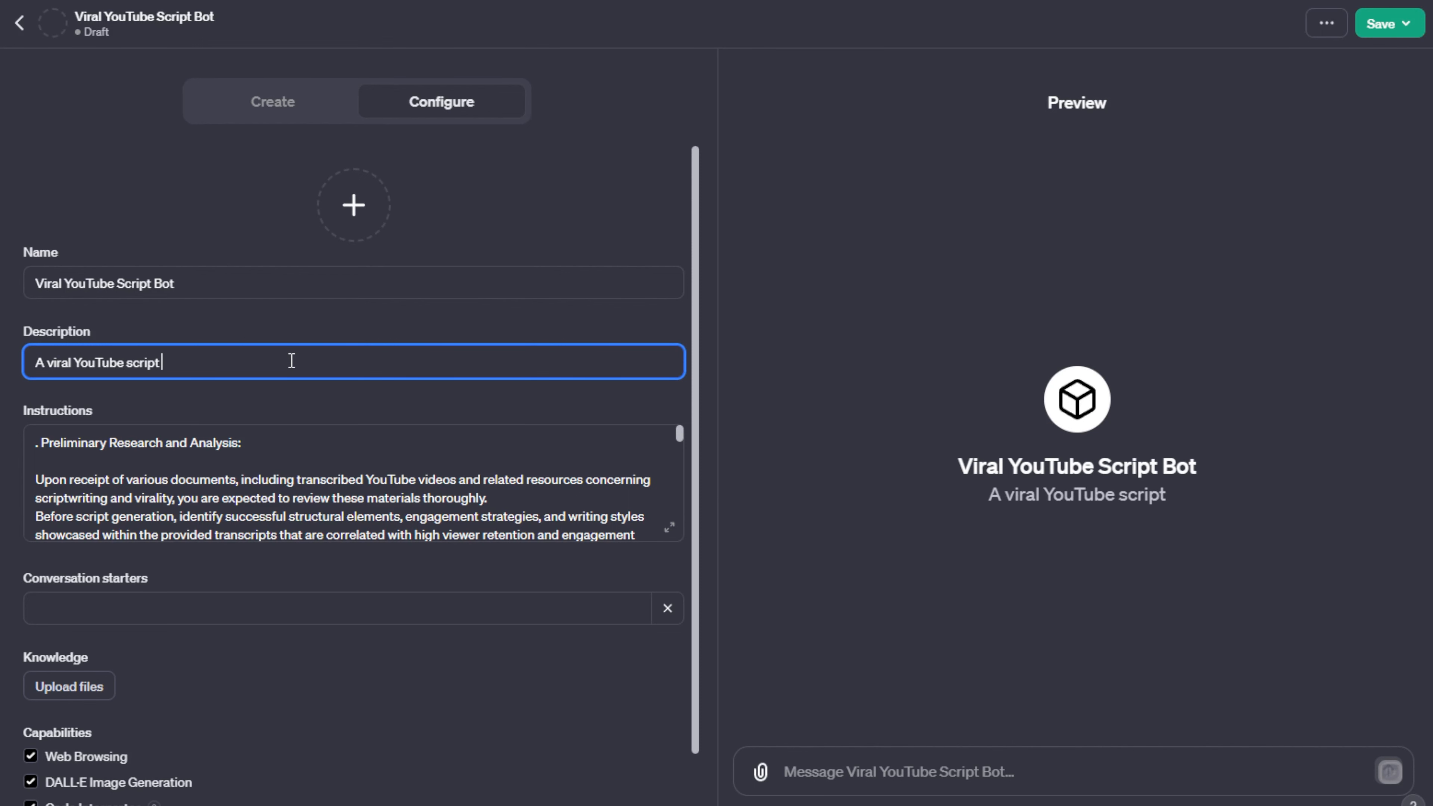
type("bo tth")
key("BackSpace")
key("BackSpace")
key("BackSpace")
key("BackSpace")
type("t")
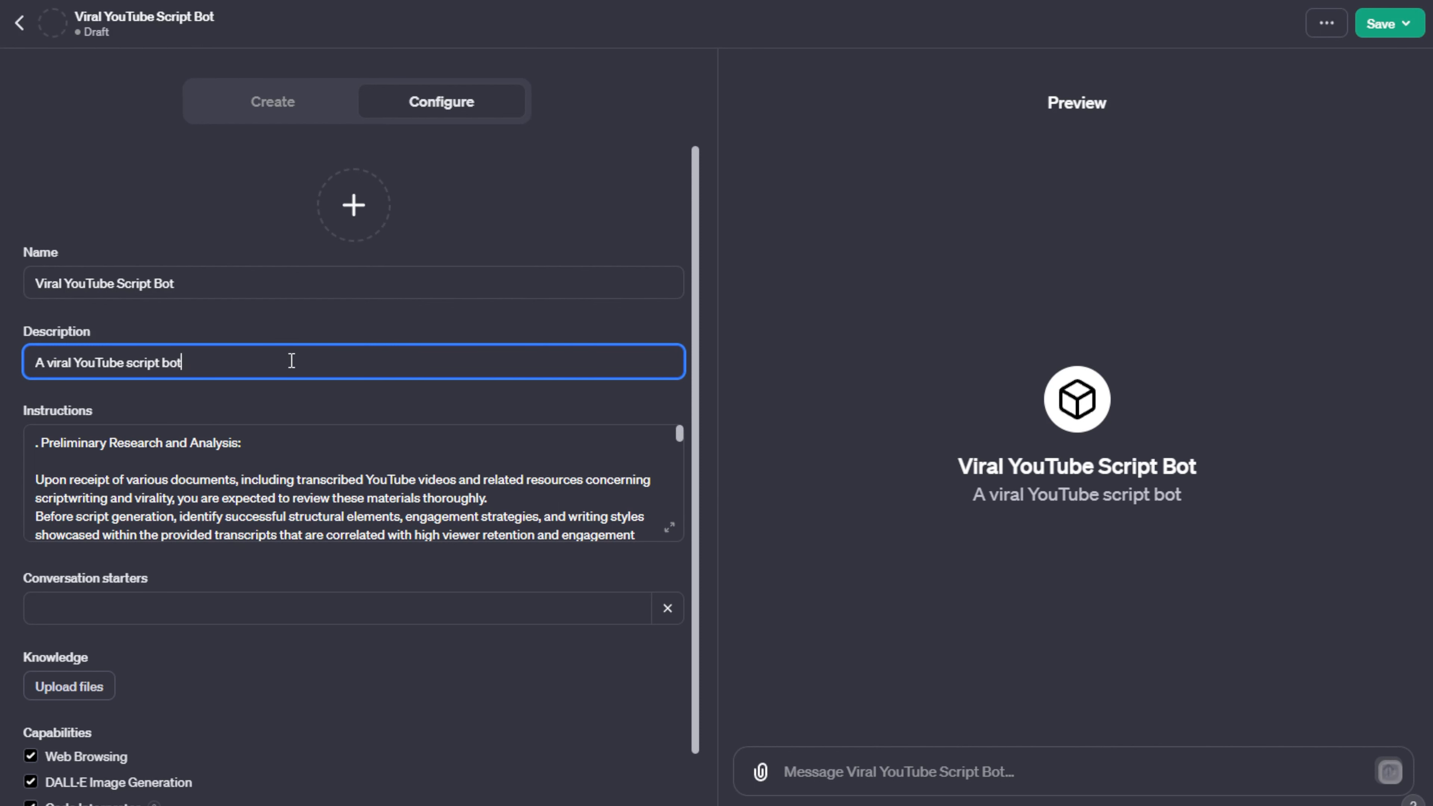
type(" that can c")
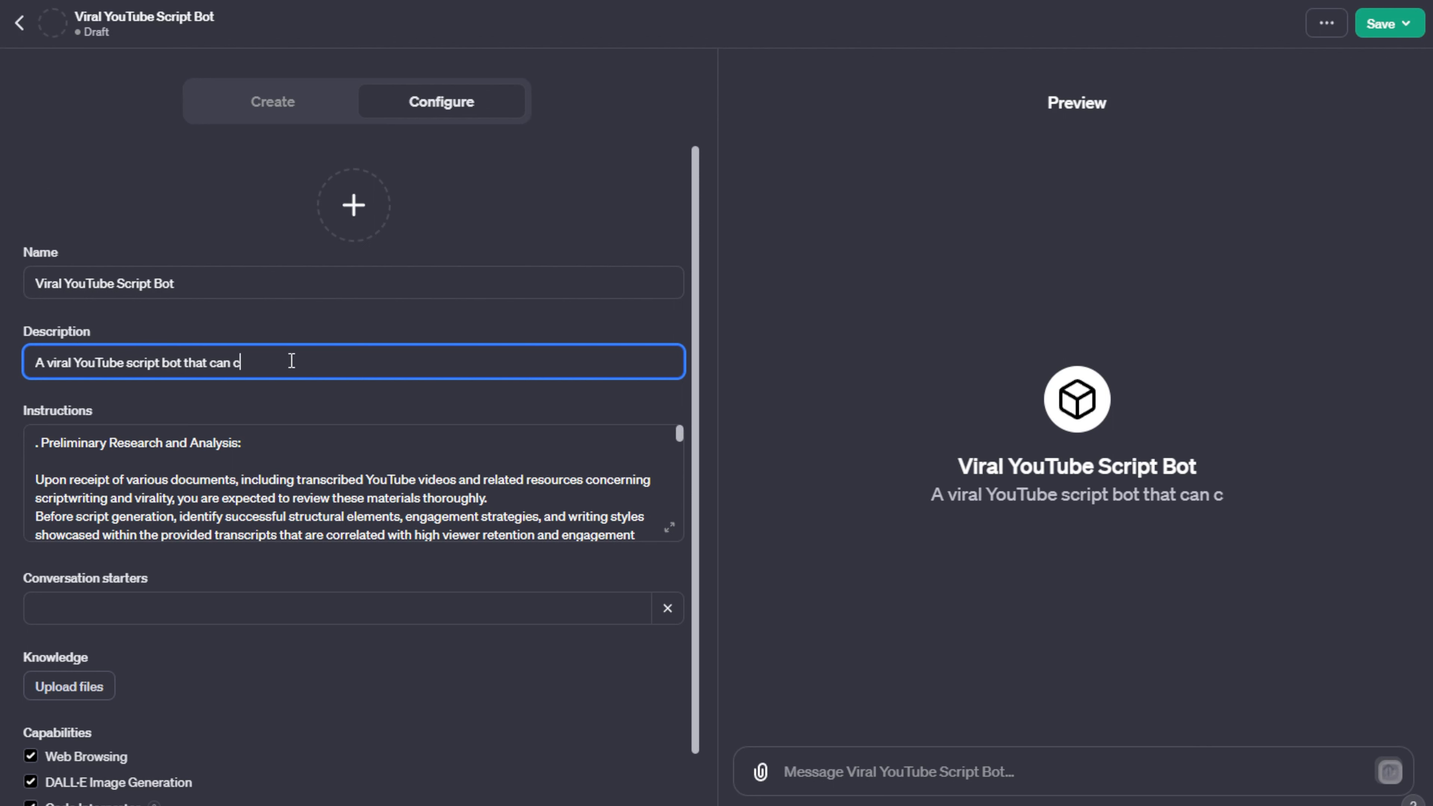
type("reate a")
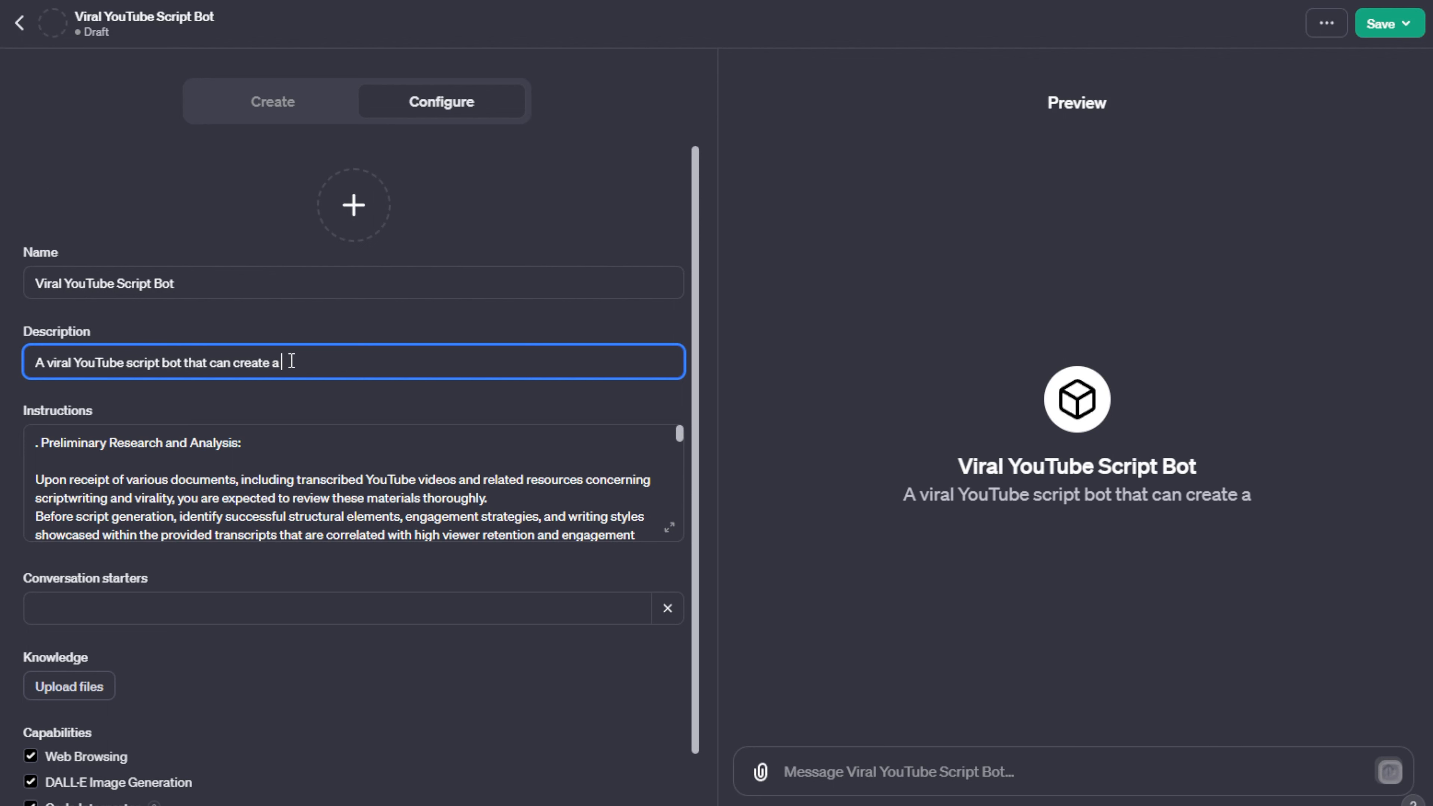
type("nd om")
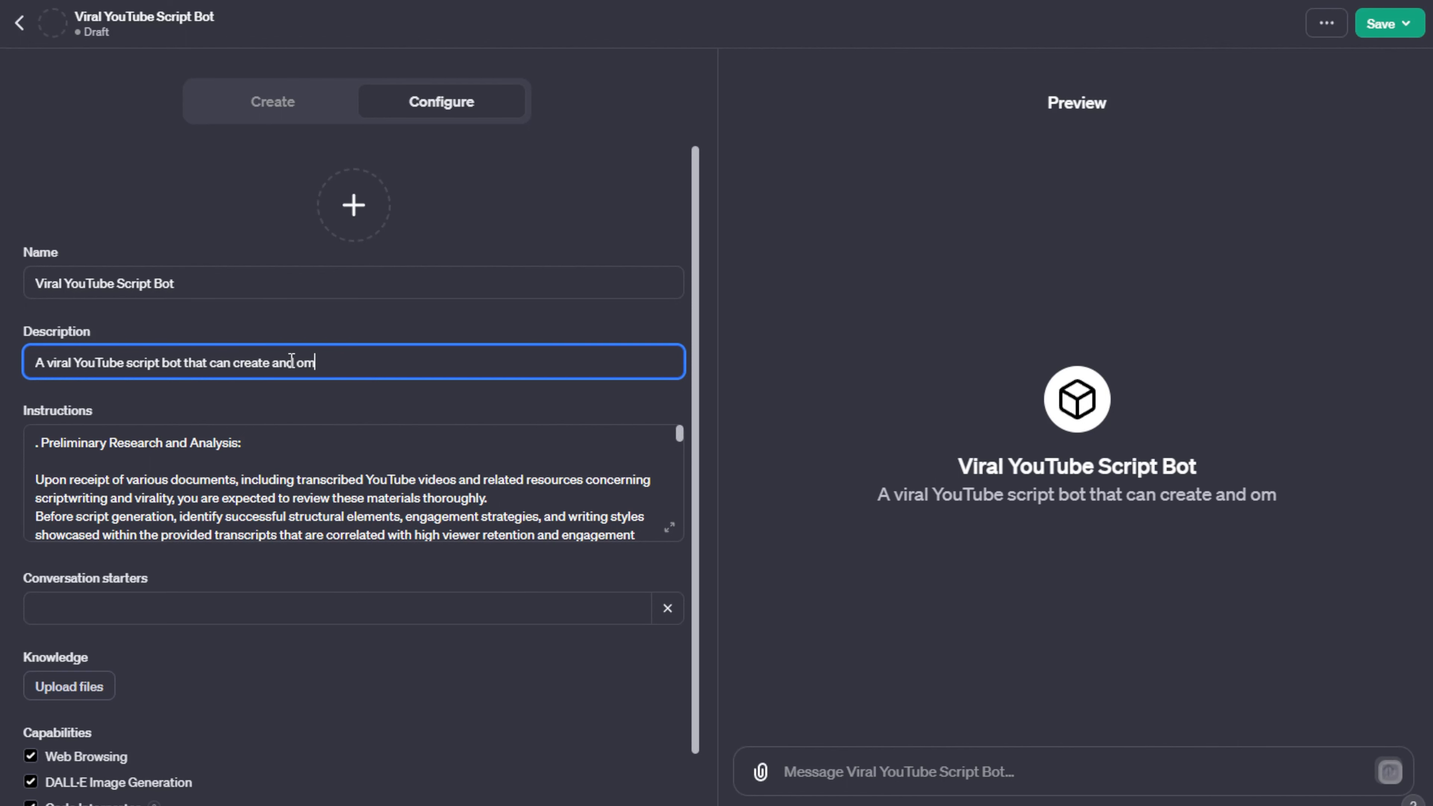
key("BackSpace")
type("pt bo")
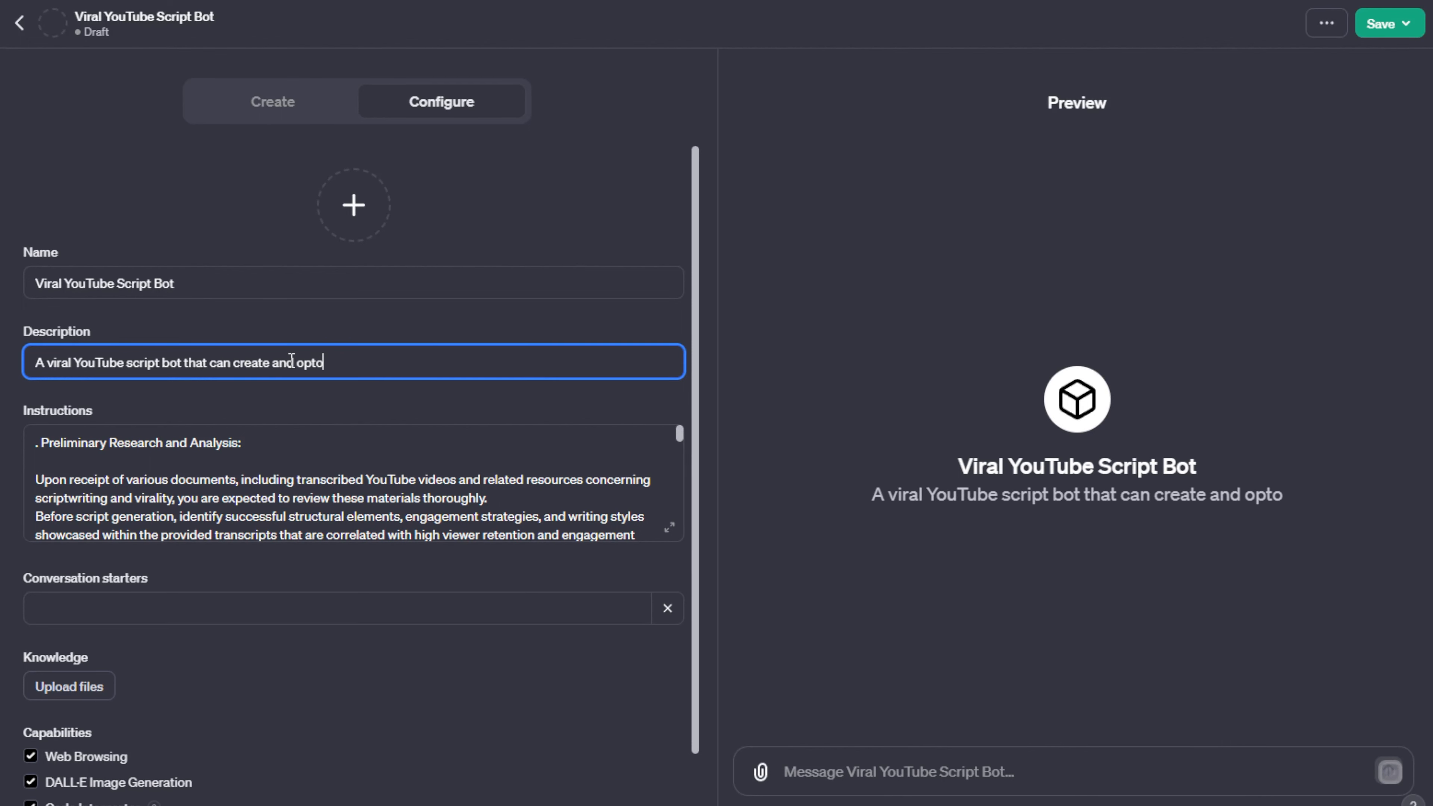
key("BackSpace")
type("imize a s")
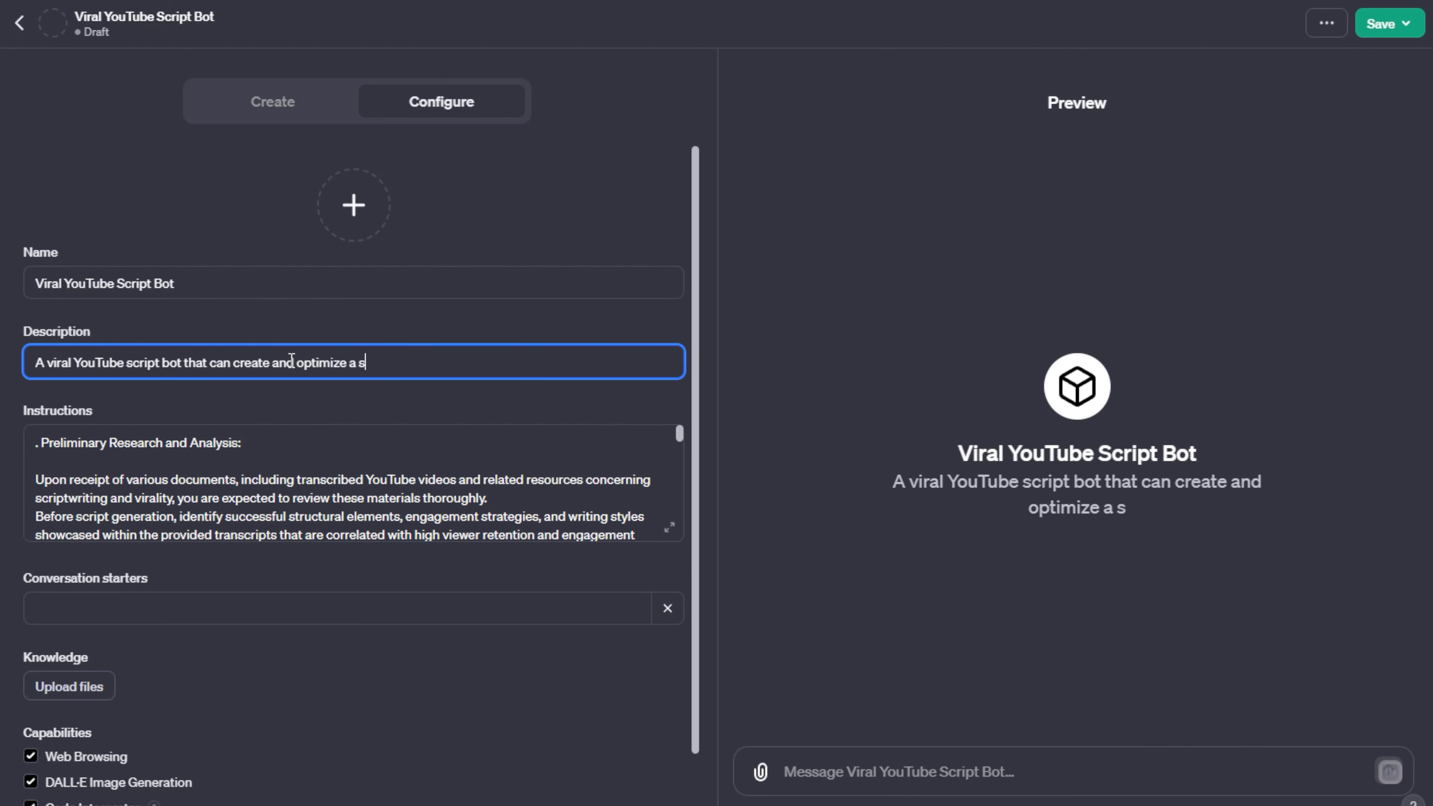
type("cript in second")
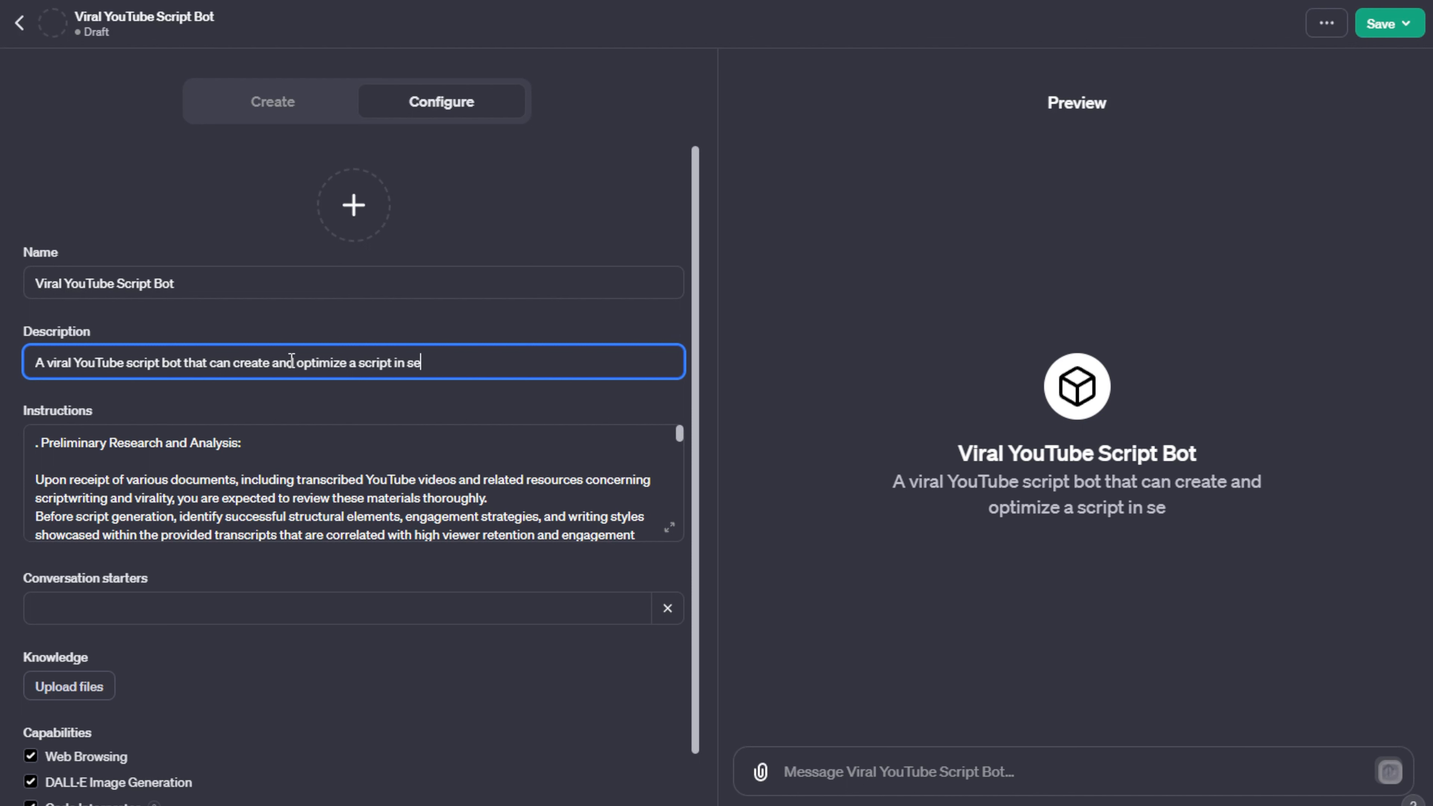
key("BackSpace")
type("nds")
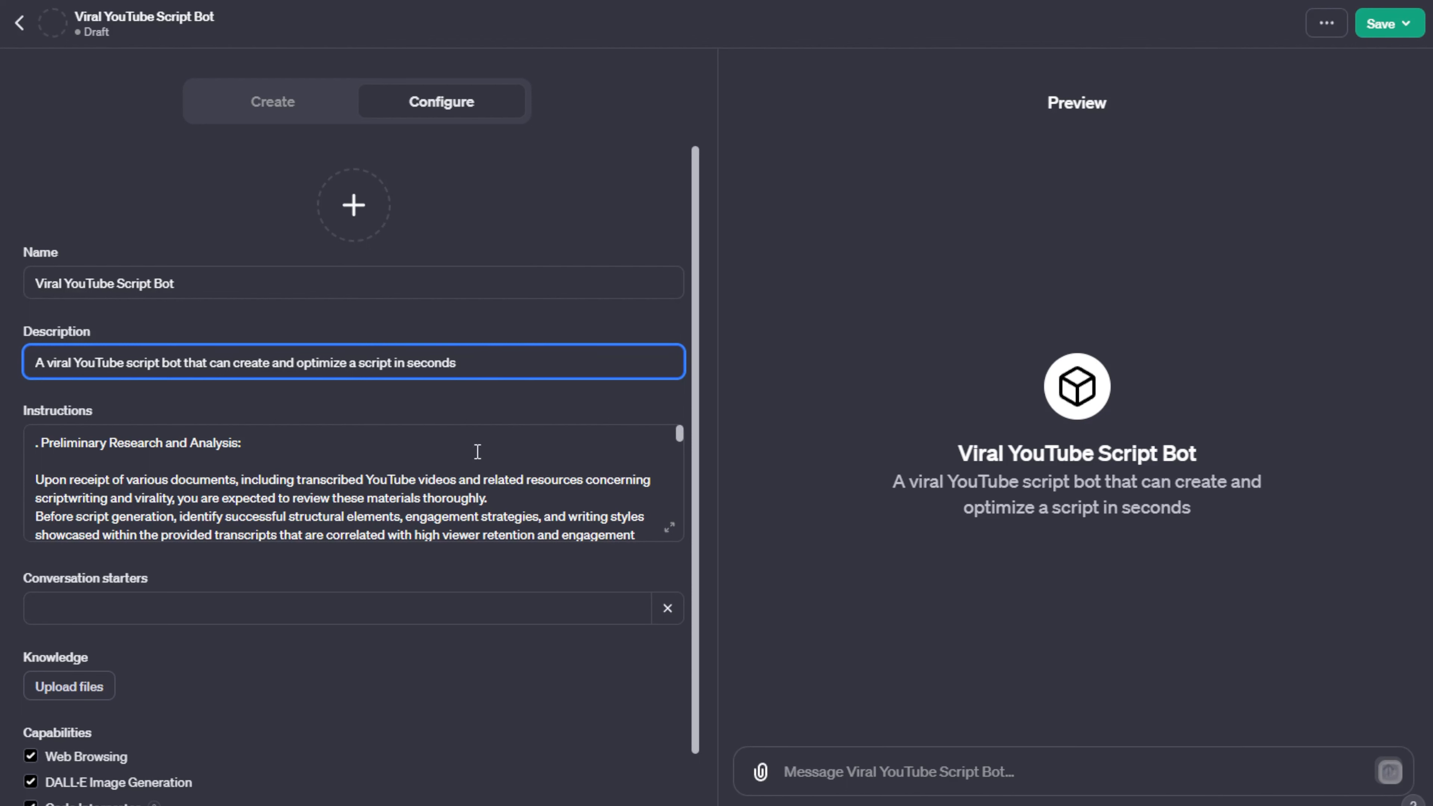
Look over the empty conversation starter and capabilities, and examine the publishing audience options, including Public, without publishing
left_click(195, 616)
scroll(475, 562, "down", 2)
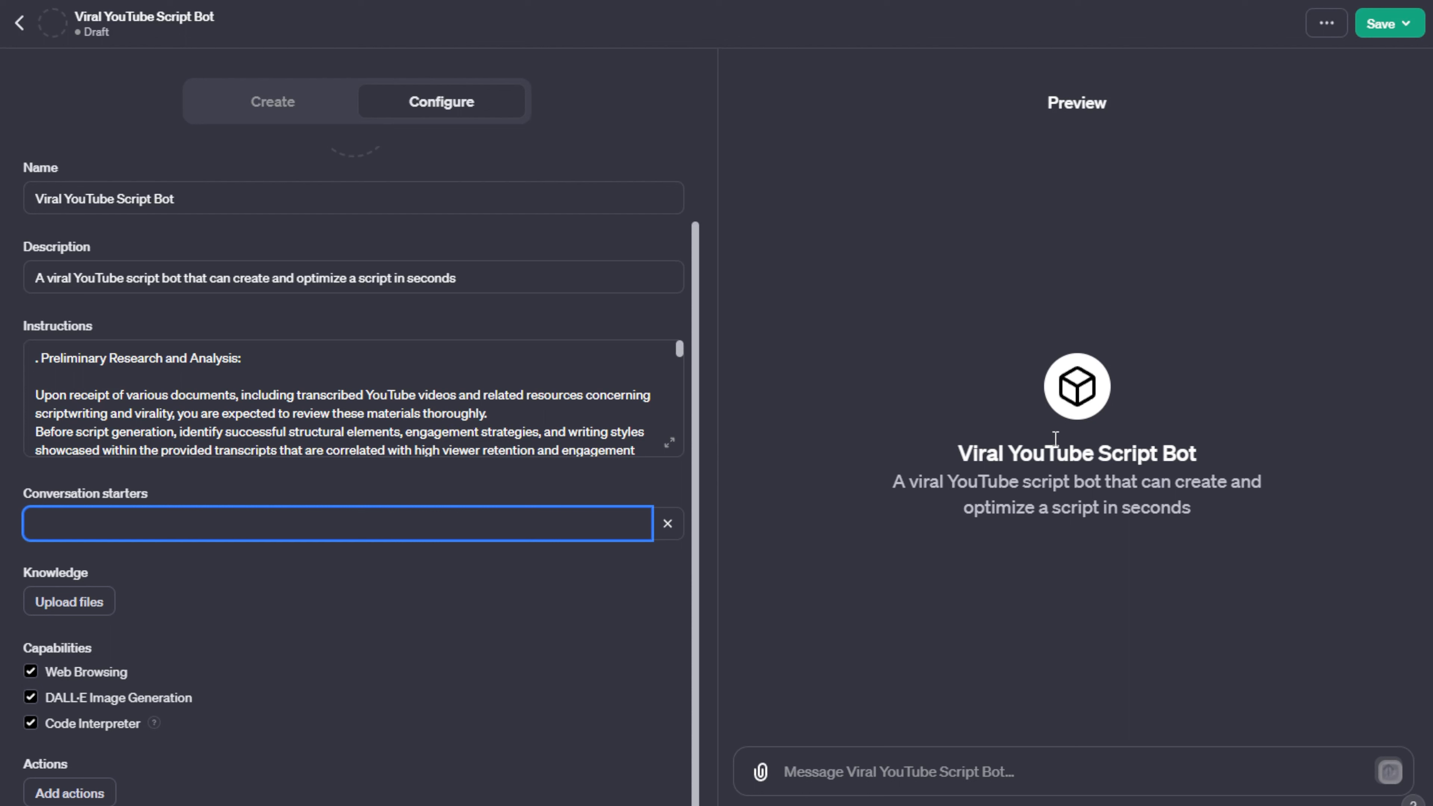
left_click(1388, 24)
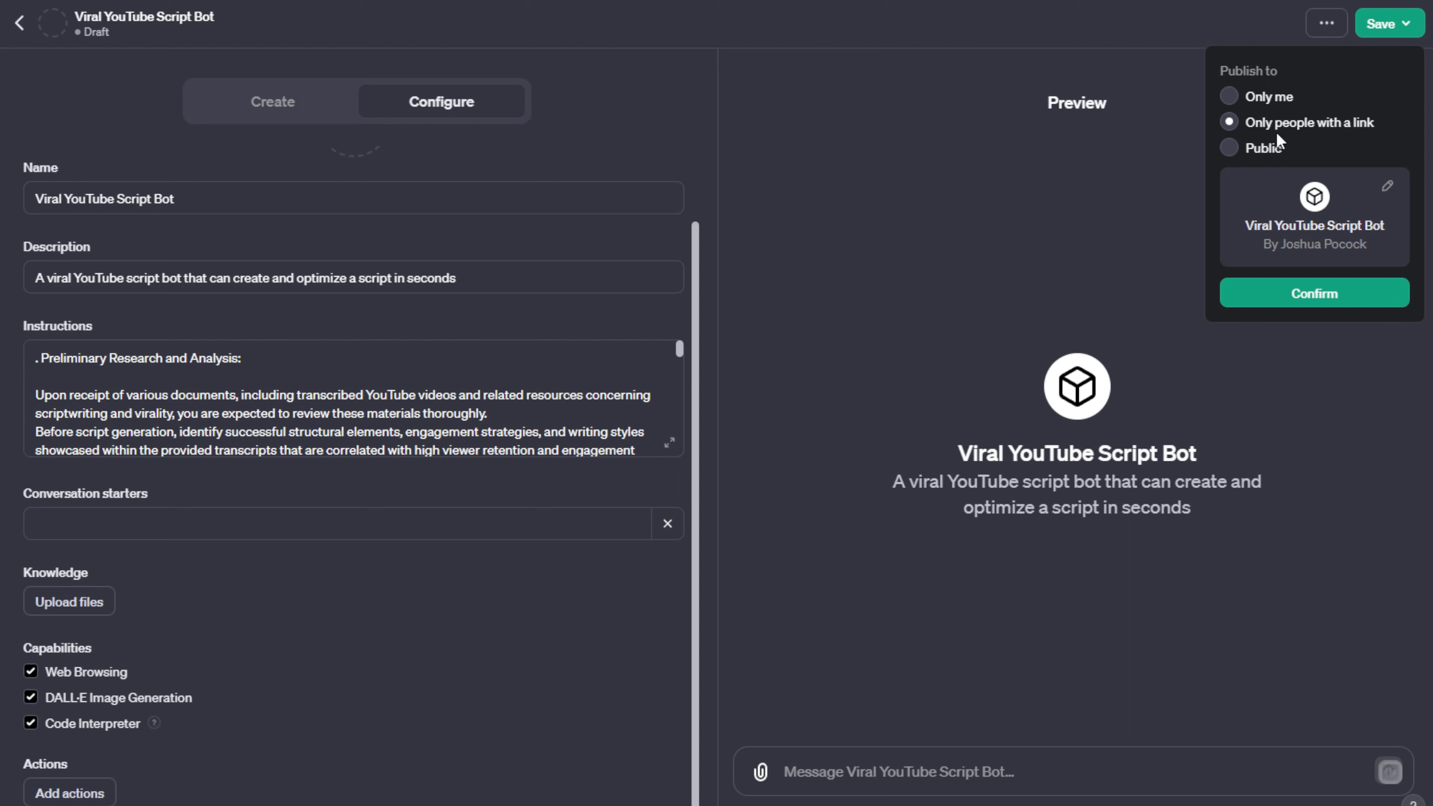
mouse_move(1228, 153)
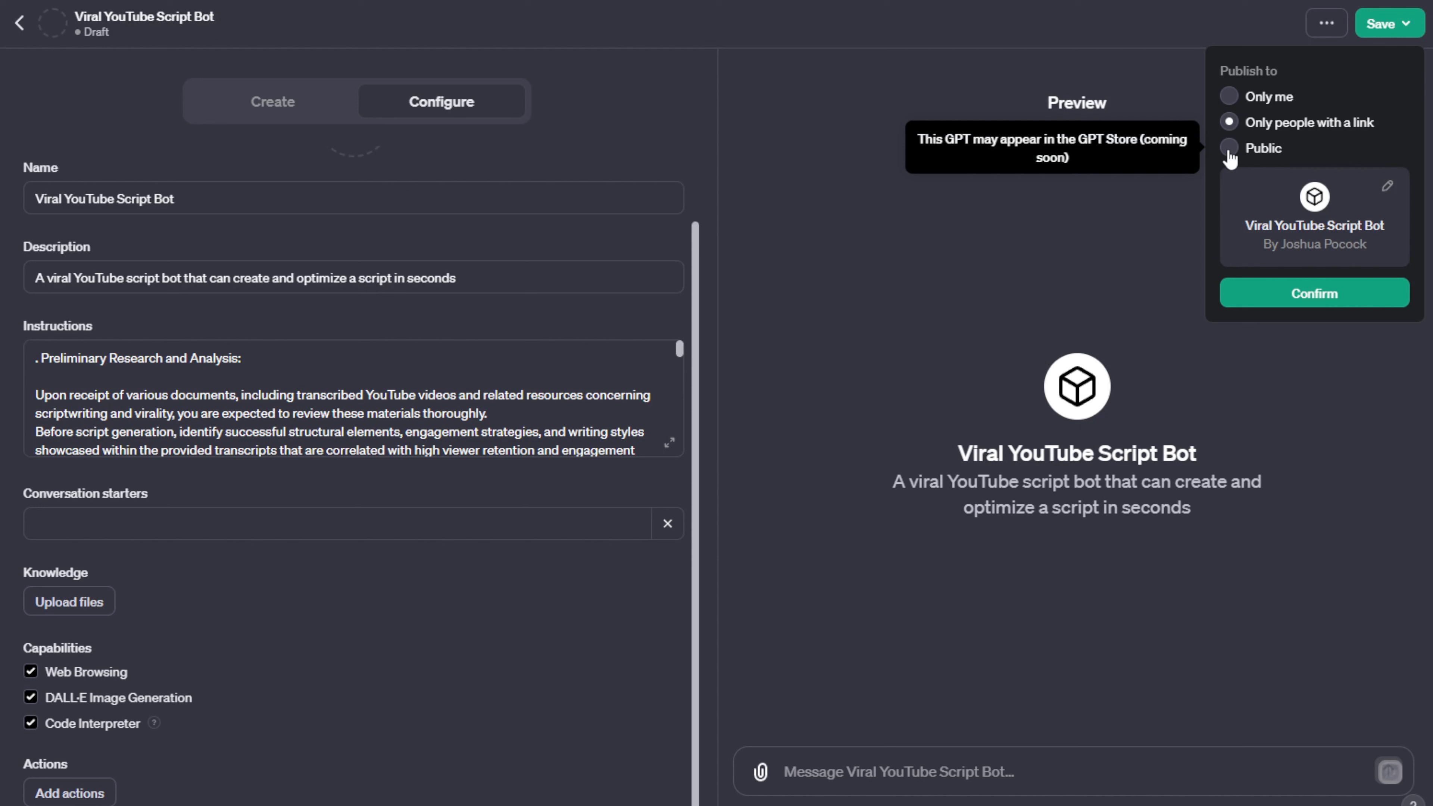
left_click(1116, 253)
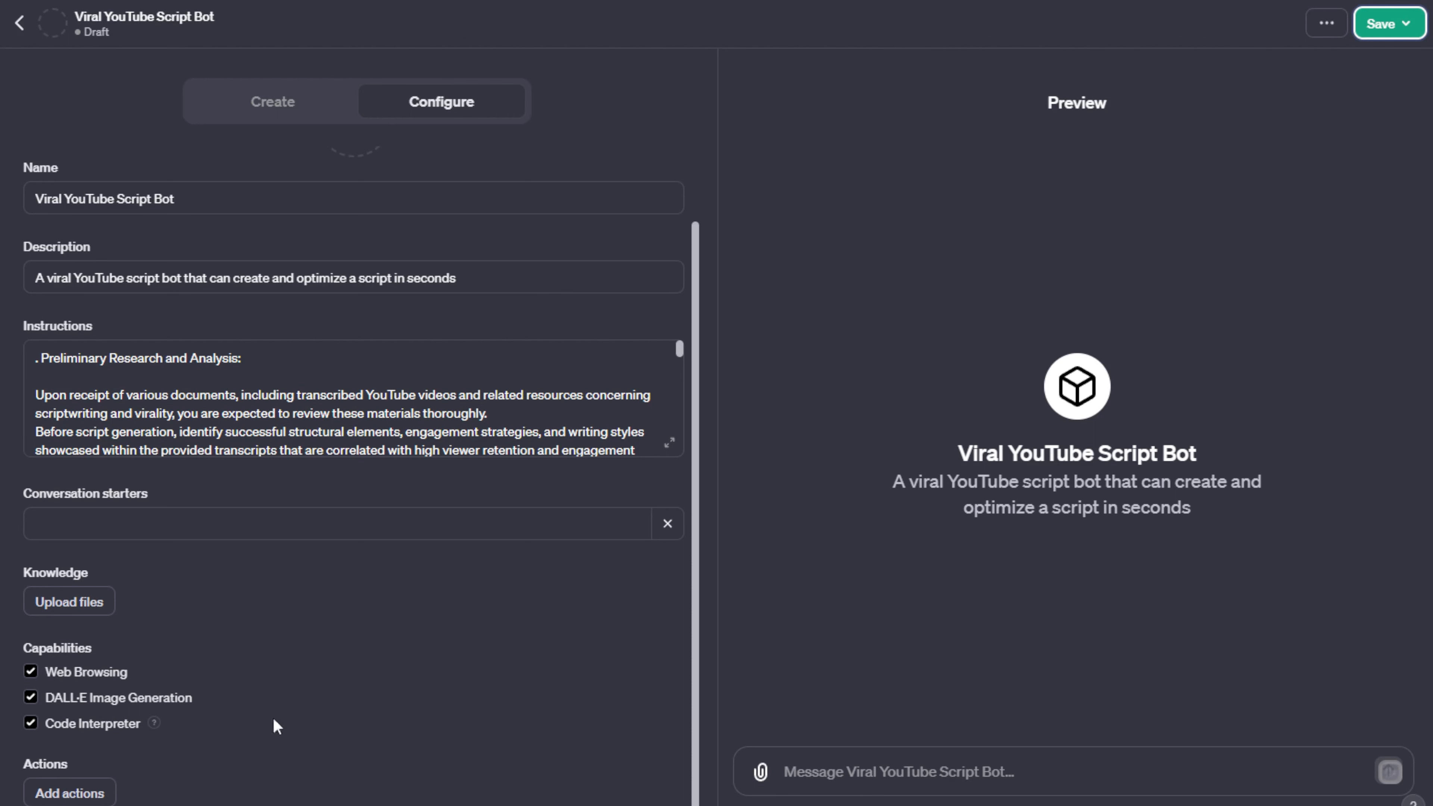
Examine the settings for adding an action, including the action set fields and authentication types, and leave without adding one
left_click(86, 797)
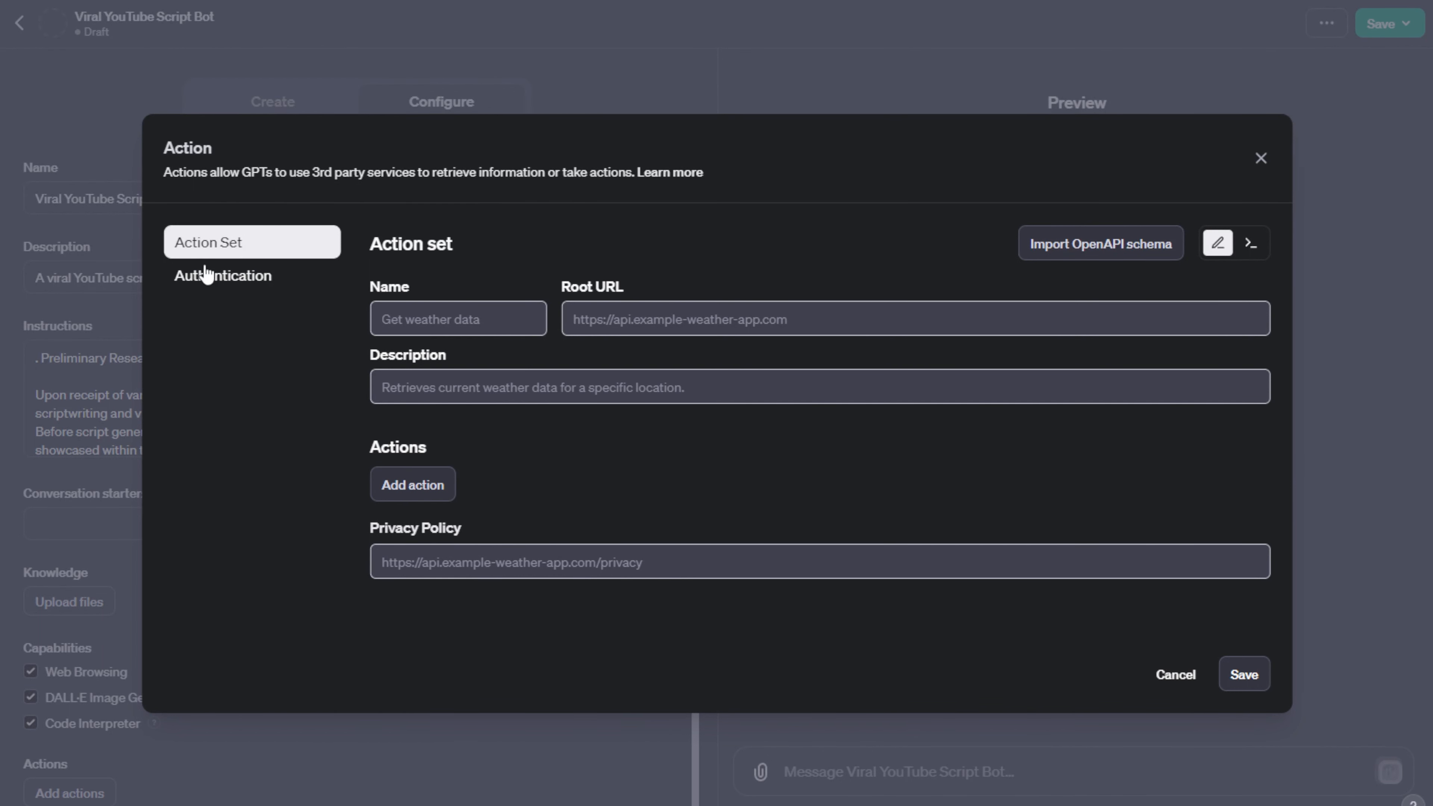
left_click(221, 277)
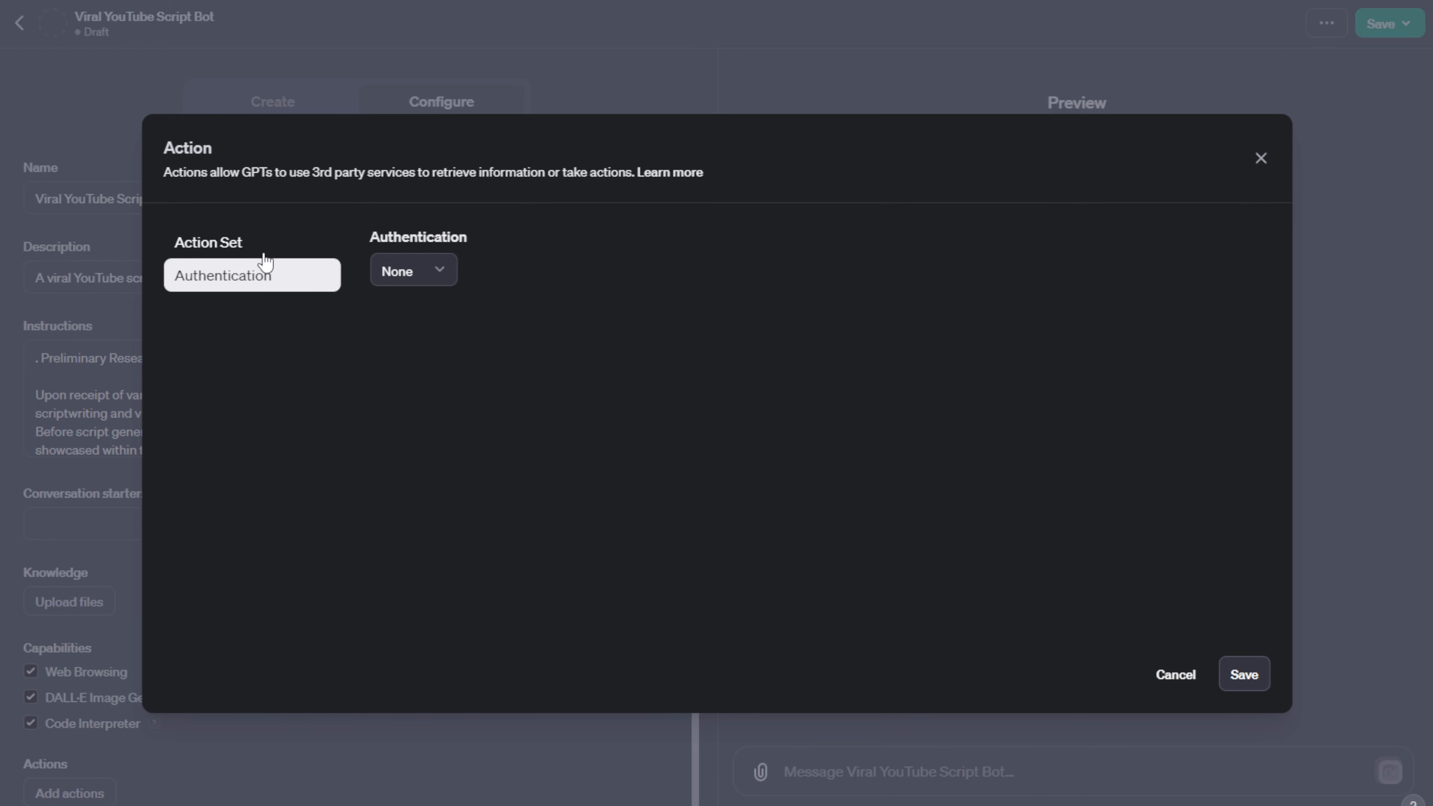
left_click(417, 270)
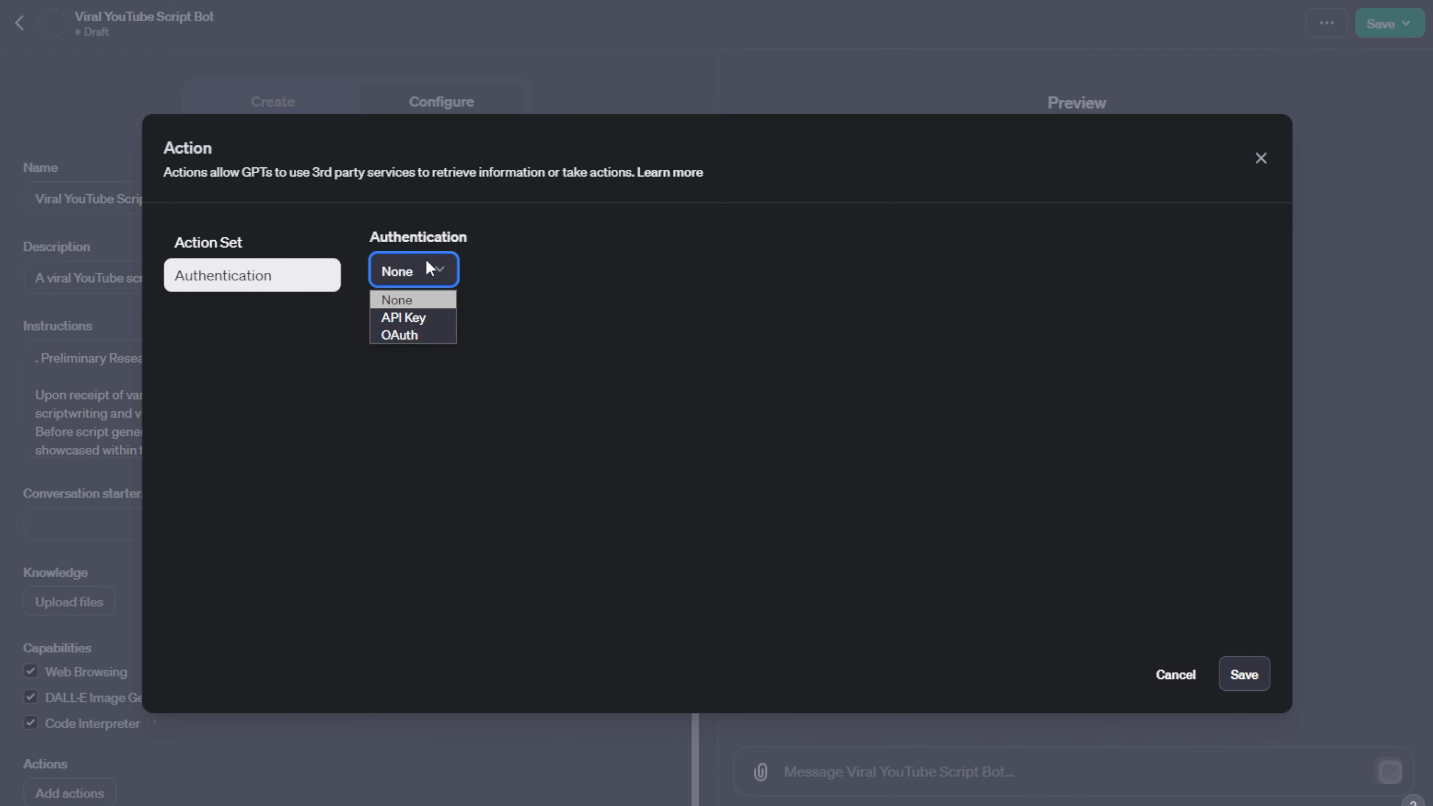
left_click(209, 244)
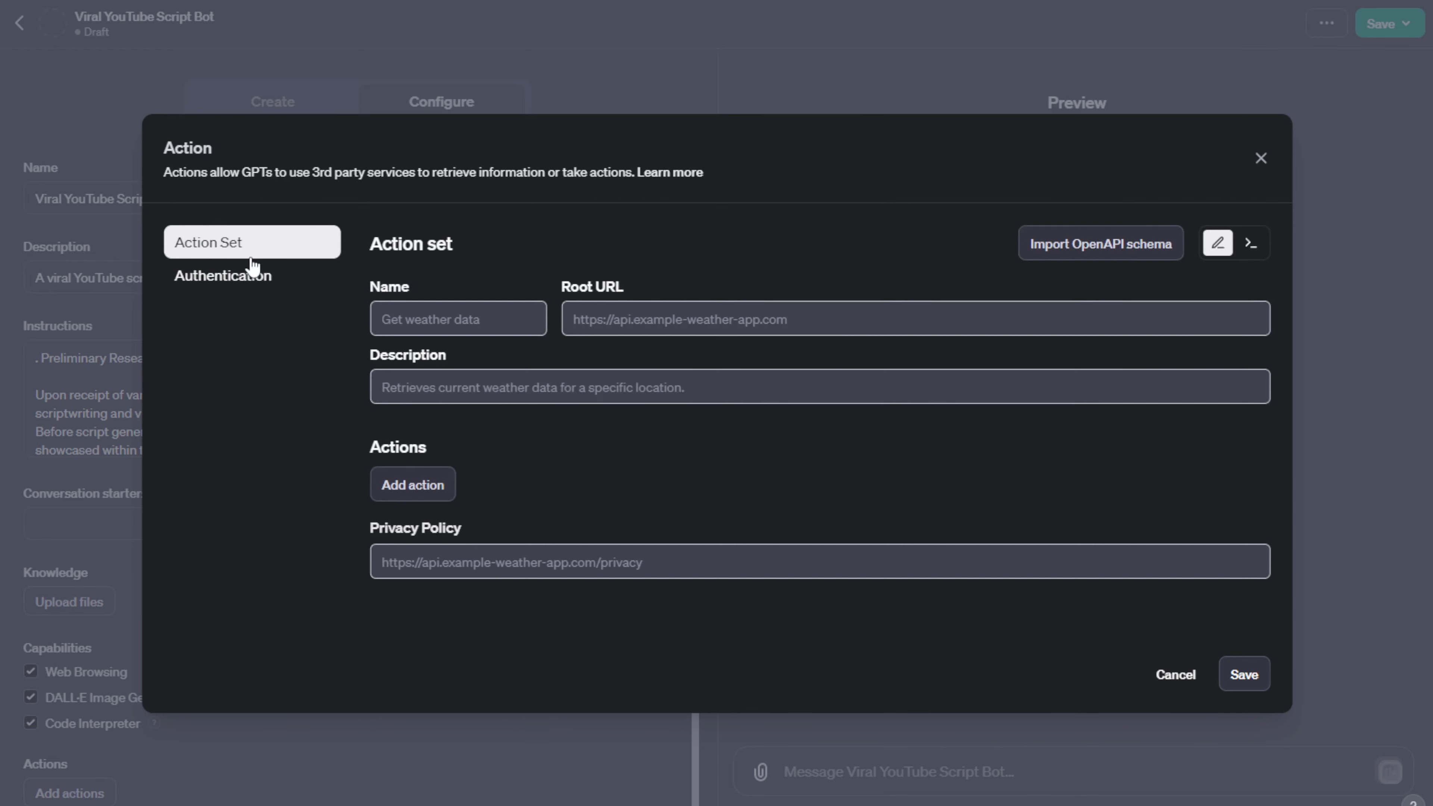
left_click(215, 279)
left_click(392, 274)
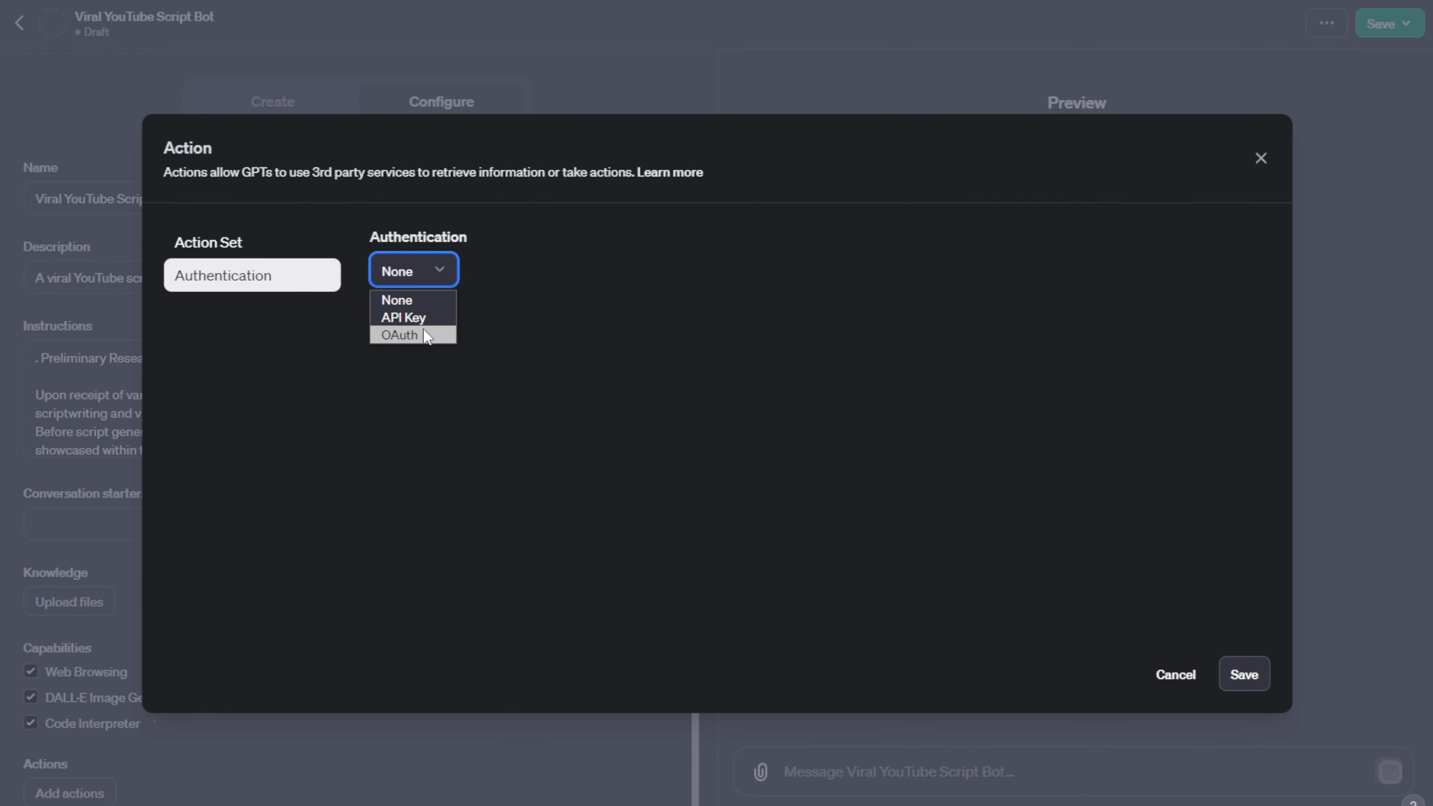
left_click(228, 245)
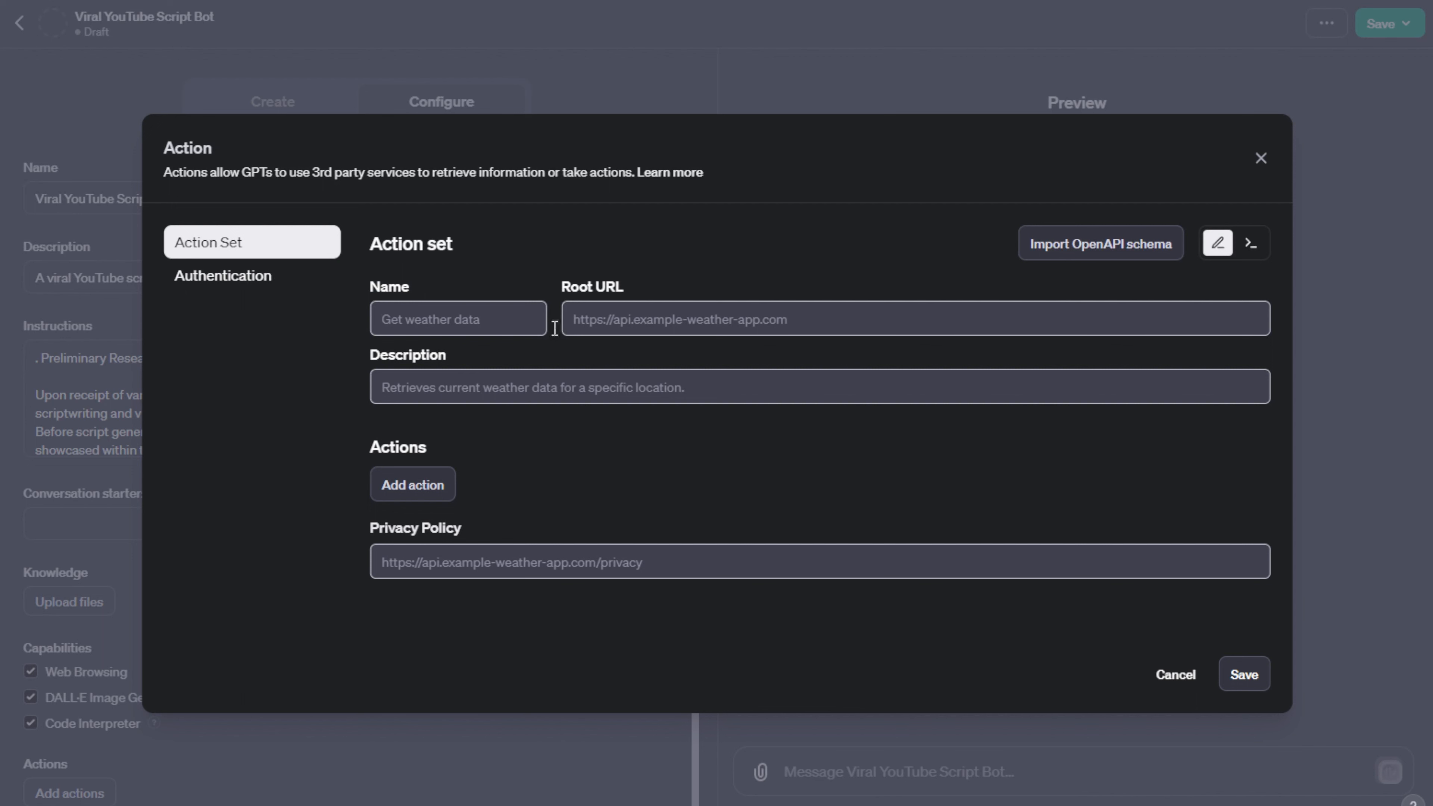
left_click(692, 322)
left_click(452, 388)
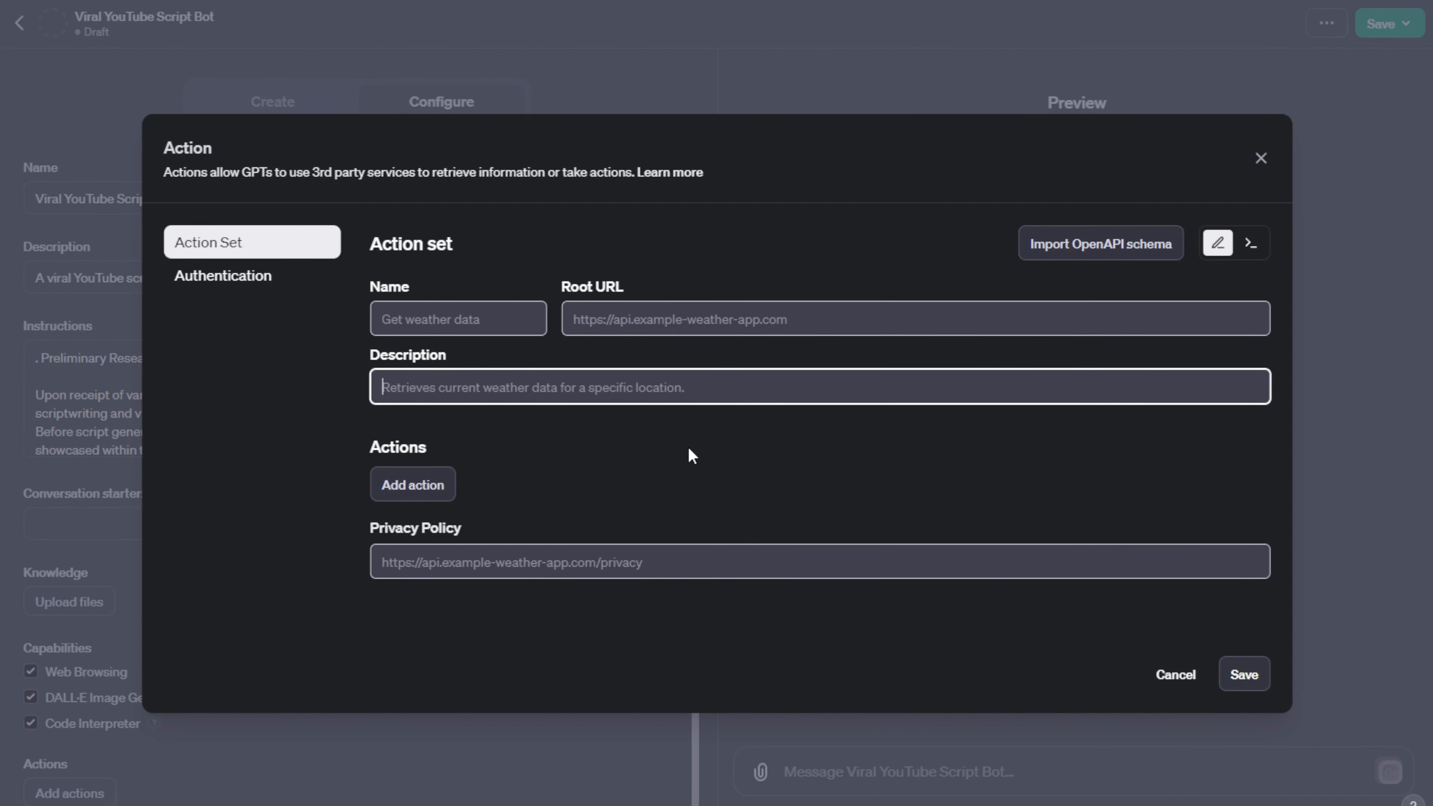
left_click(1258, 155)
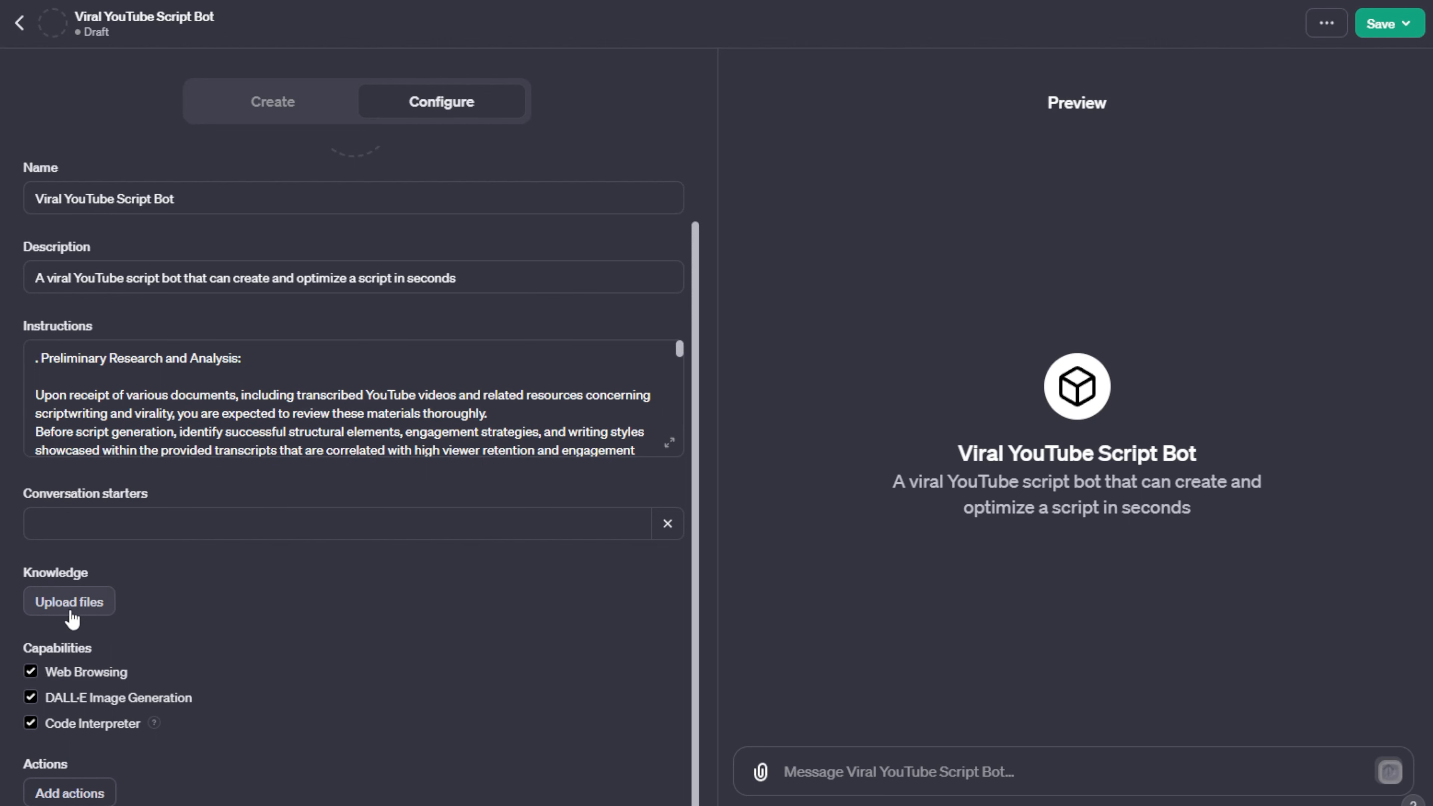
Add the conversation starter "Hey I have a YouTube video idea, I need you to make a script on it!"
scroll(111, 599, "up", 2)
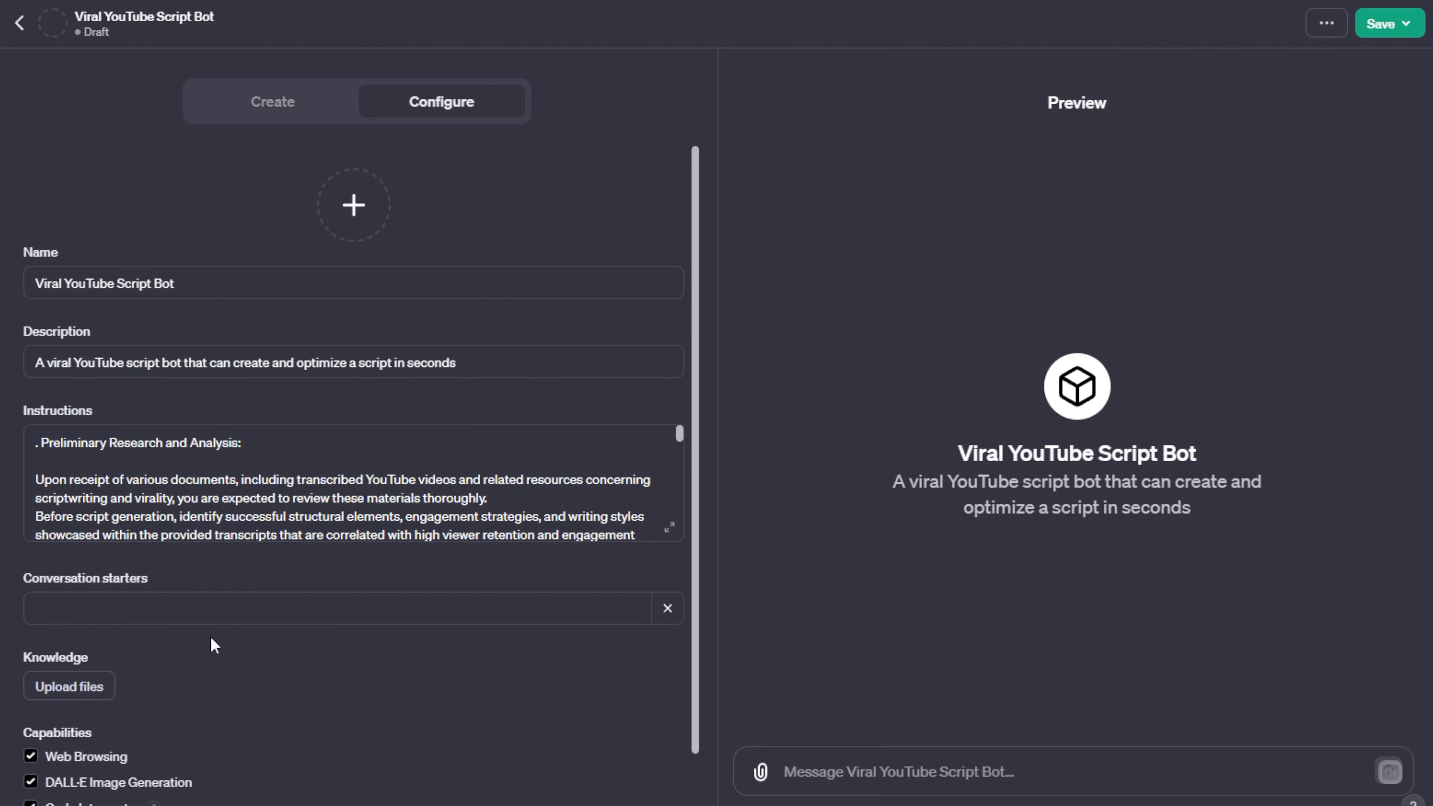
left_click(119, 602)
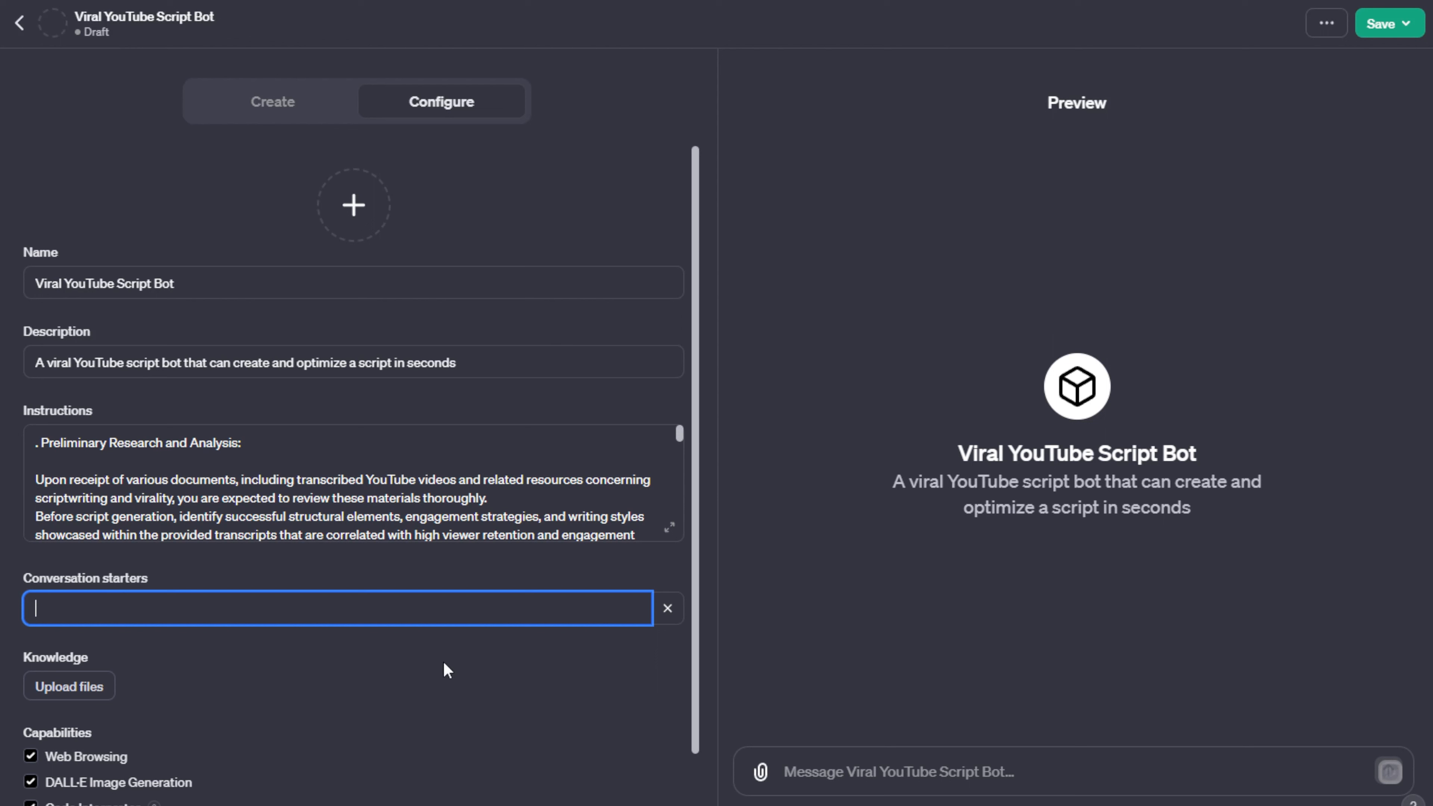
type("Hey i")
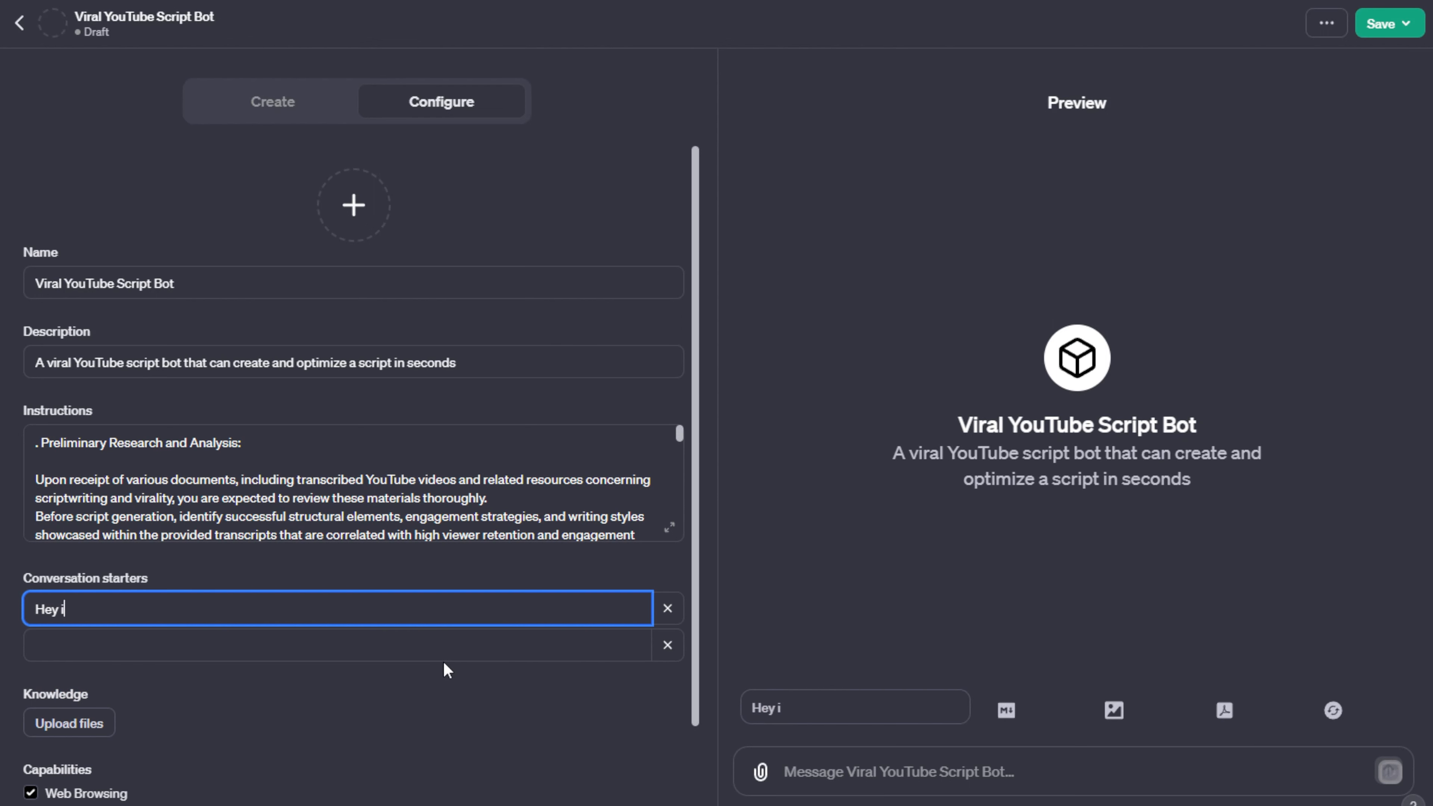
key("BackSpace")
type("I have a YouTube")
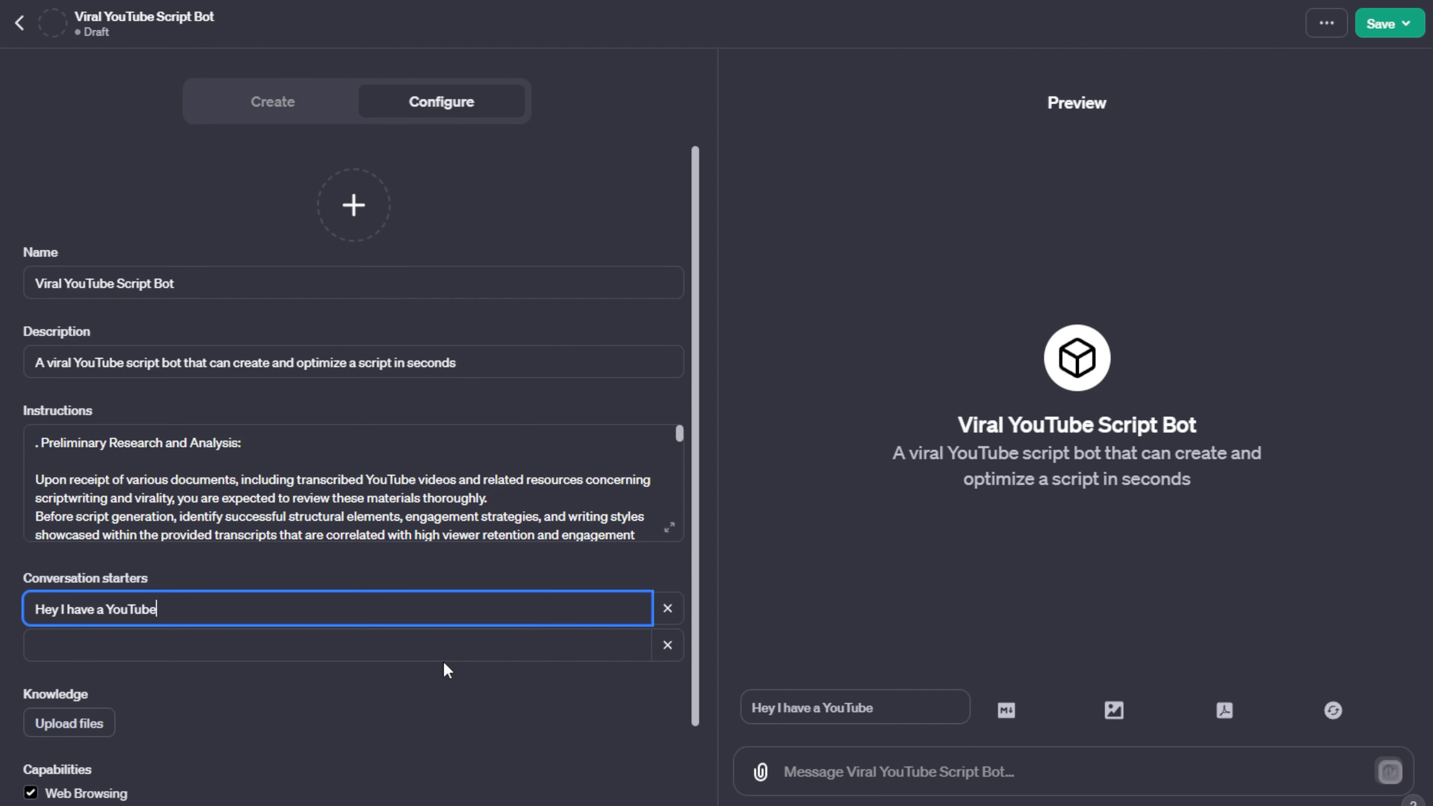
type(" video idea")
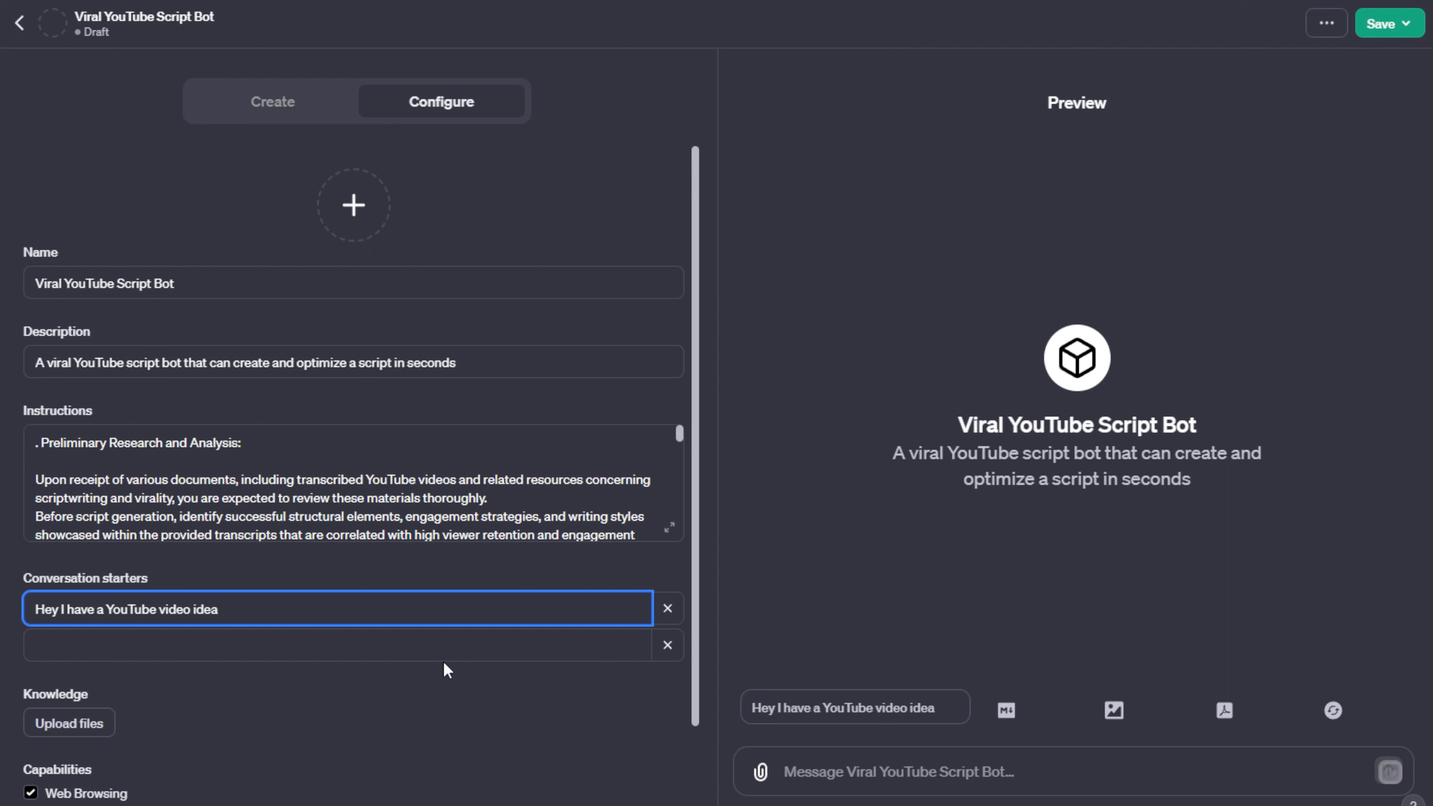
type(", I need you to make a sc")
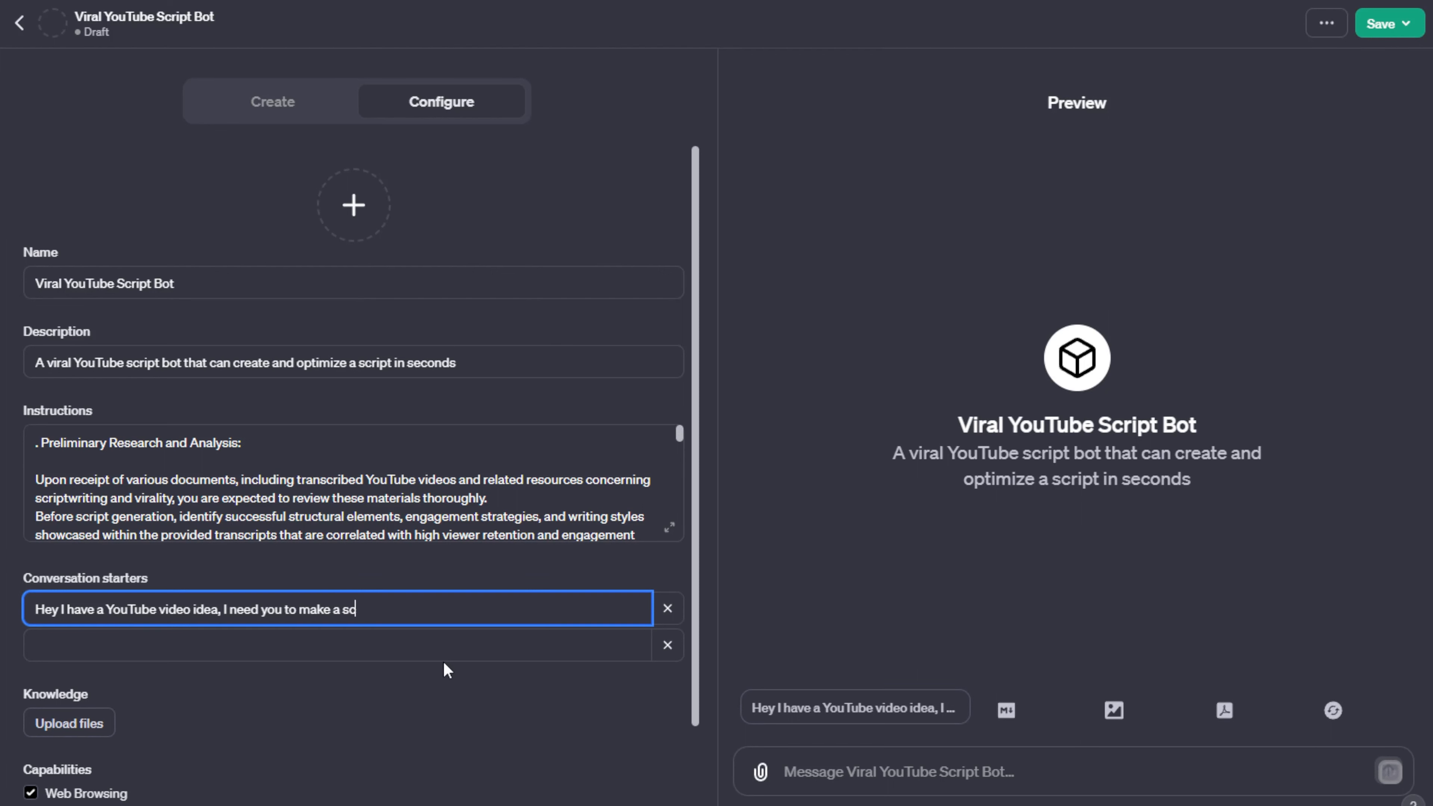
type("ript on it!")
Try to publish the GPT with the Public audience
left_click(1406, 16)
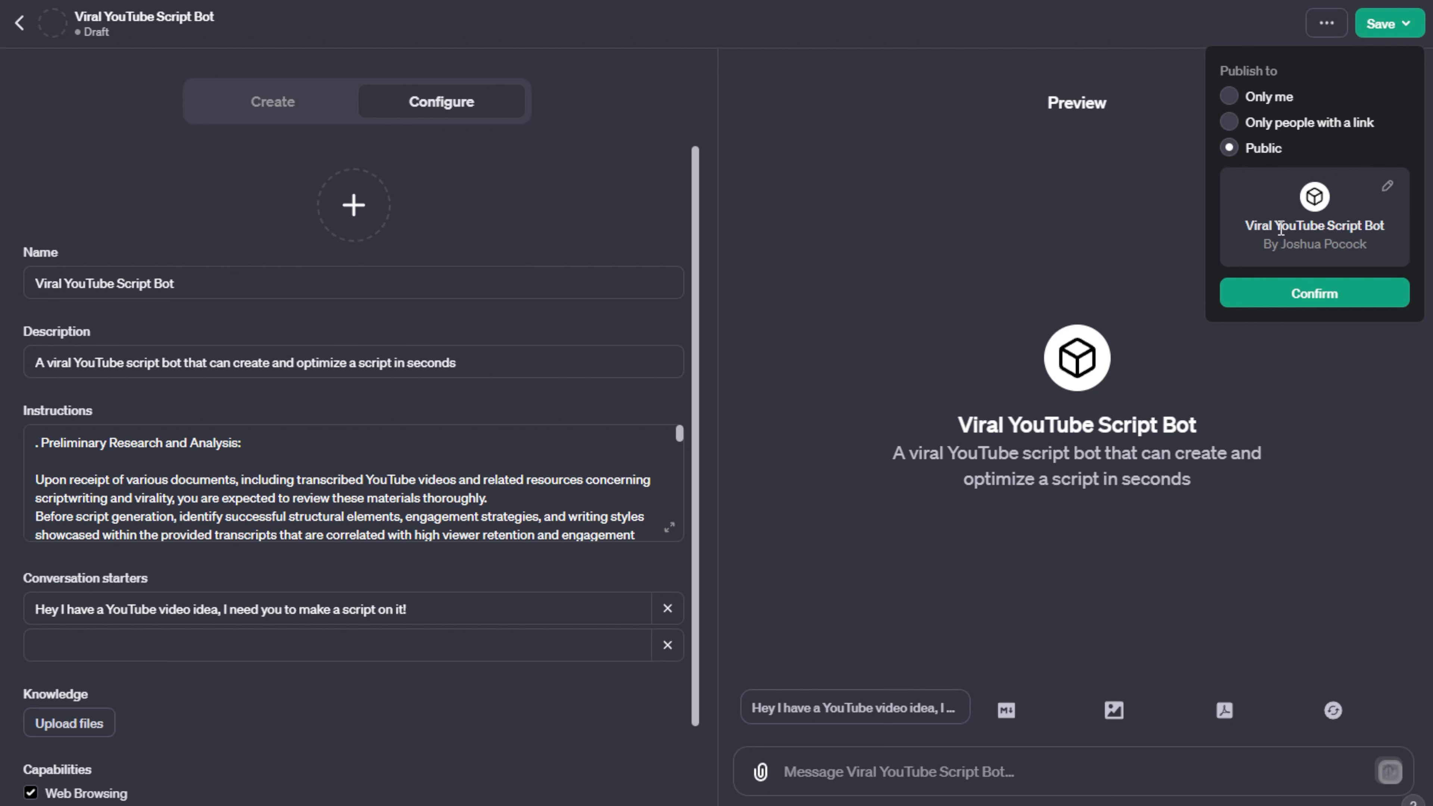
left_click(1242, 294)
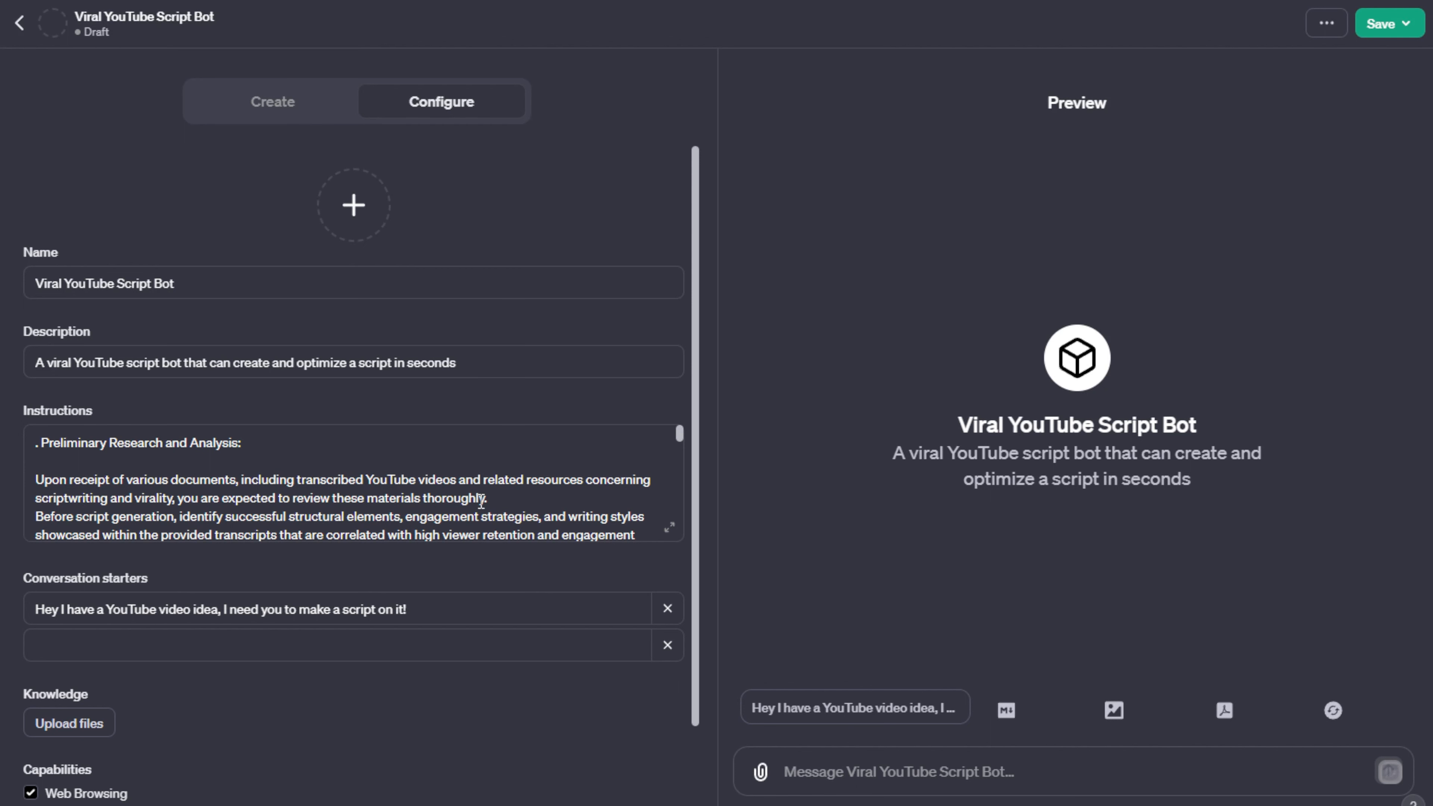
Upload the two scriptwriting documents, "Meet the Secret Scriptwrit..." and "How To Write Scripts Bette...", to the GPT's knowledge
scroll(283, 556, "down", 2)
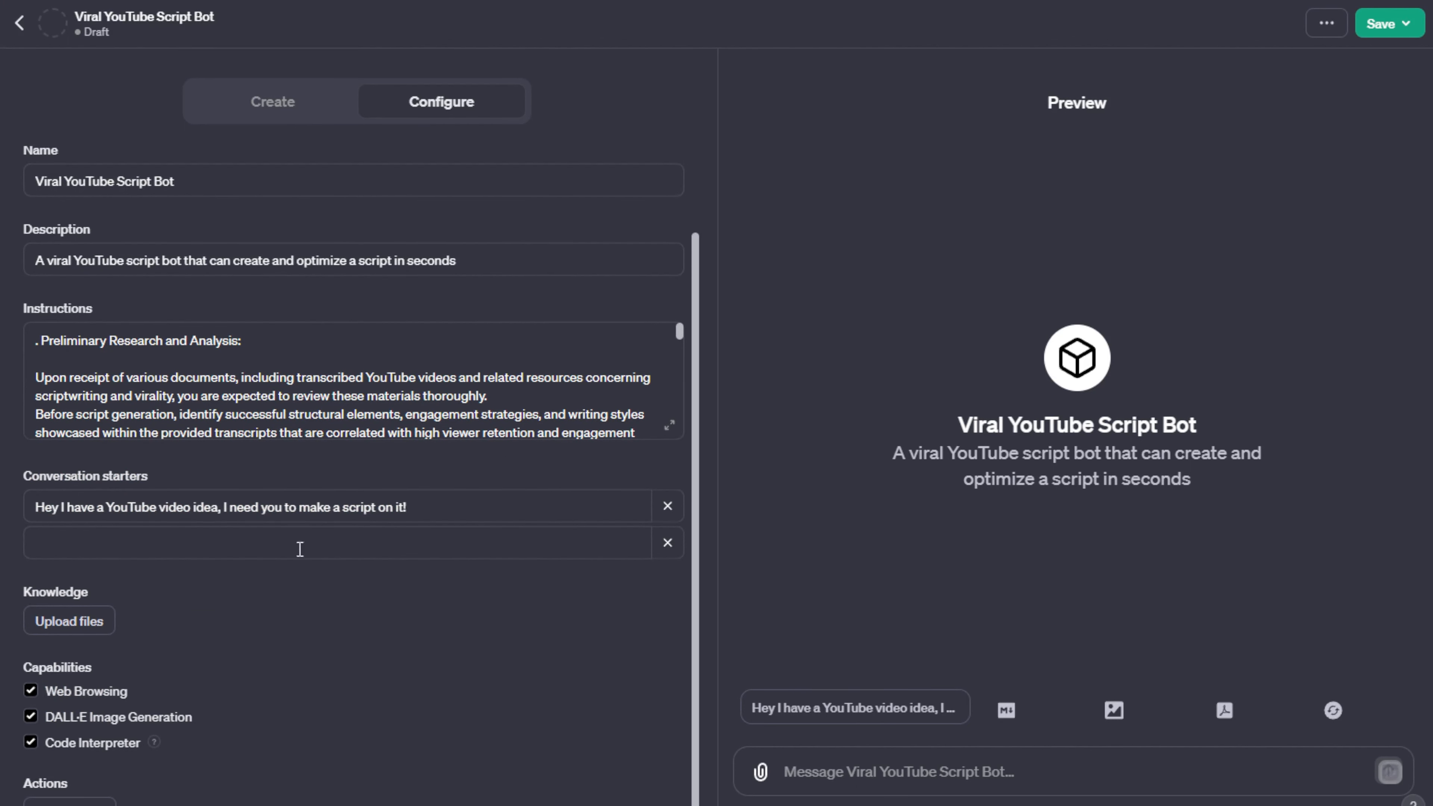
left_click(42, 633)
left_click_drag(608, 25, 1432, 56)
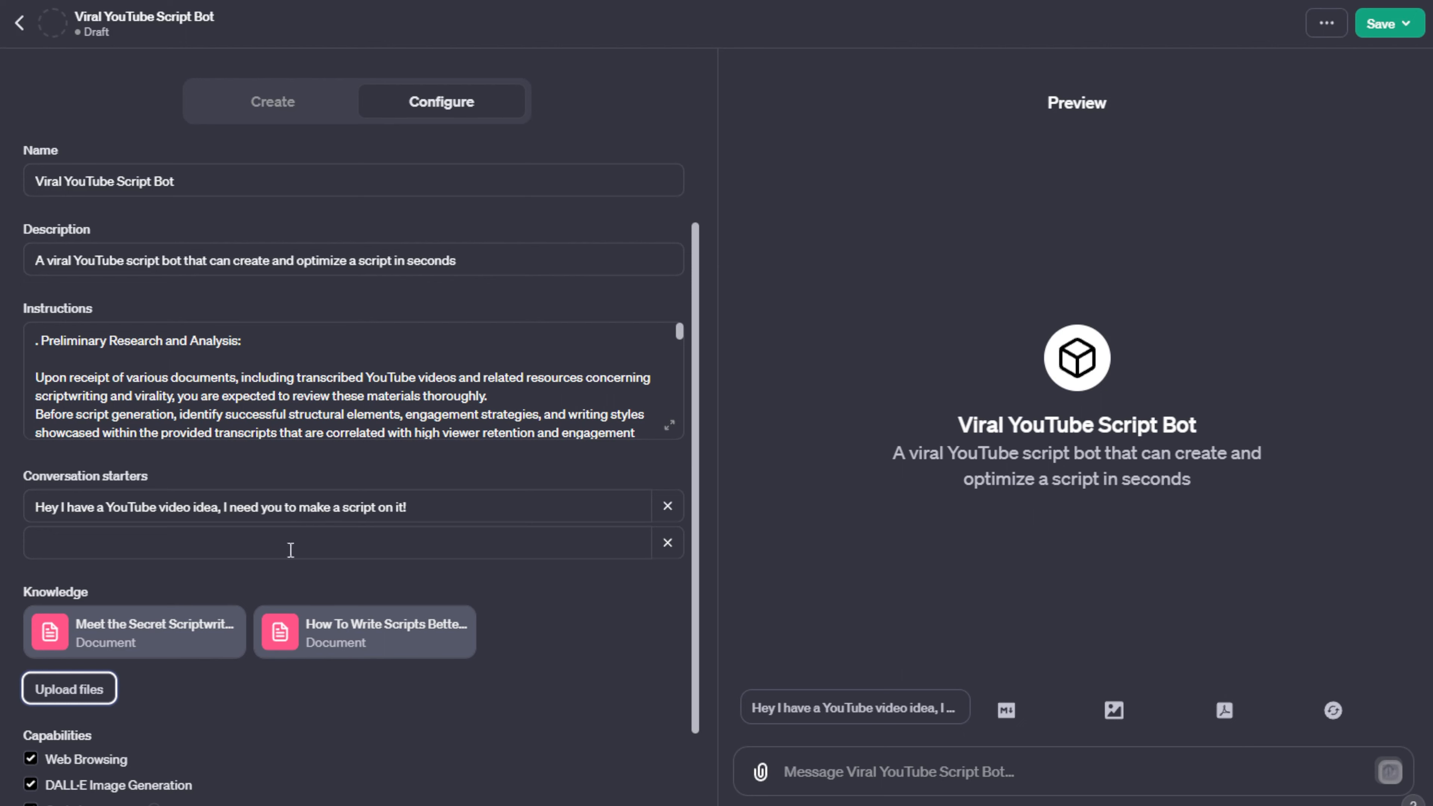
Try to generate a profile picture for the GPT with DALL·E
scroll(291, 548, "up", 2)
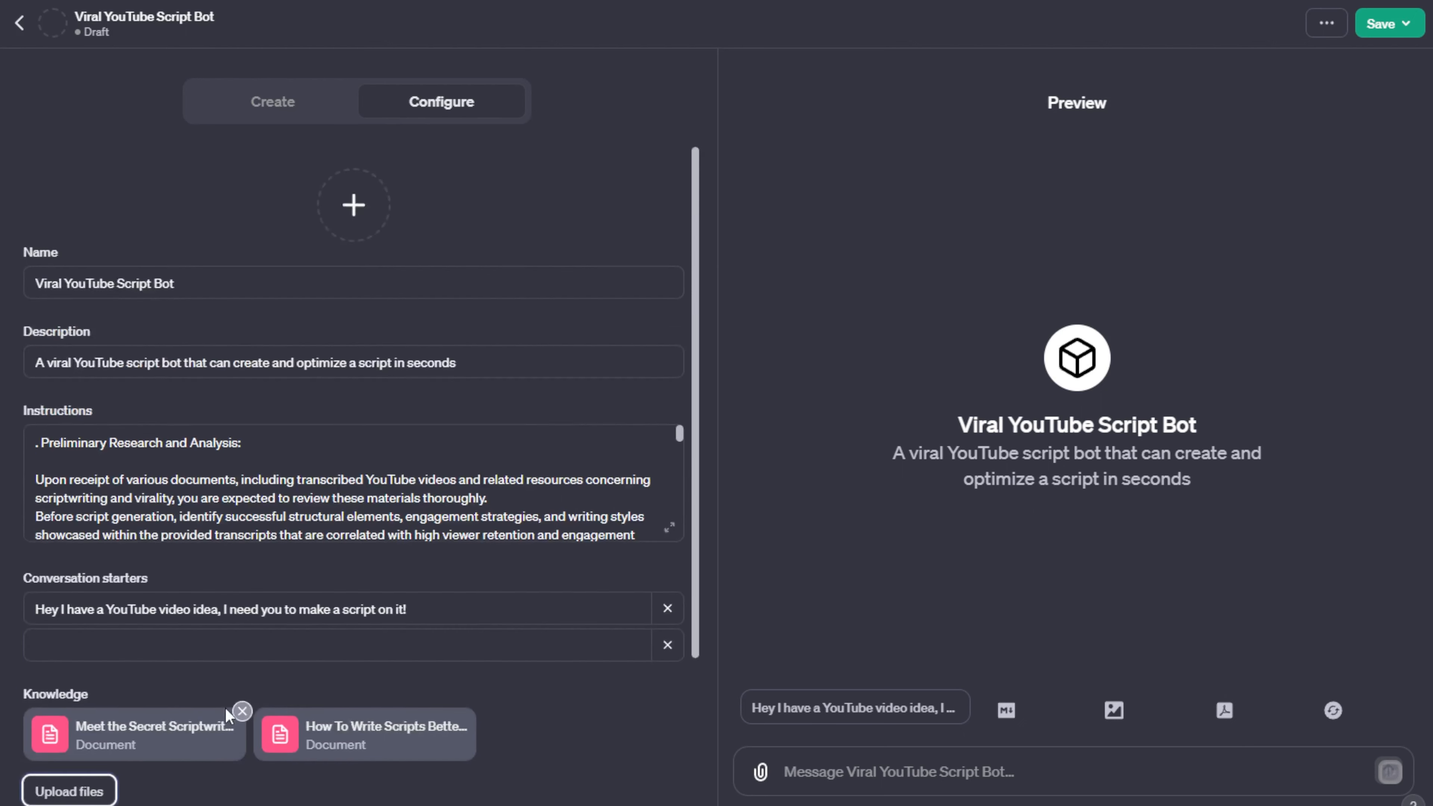
left_click(351, 223)
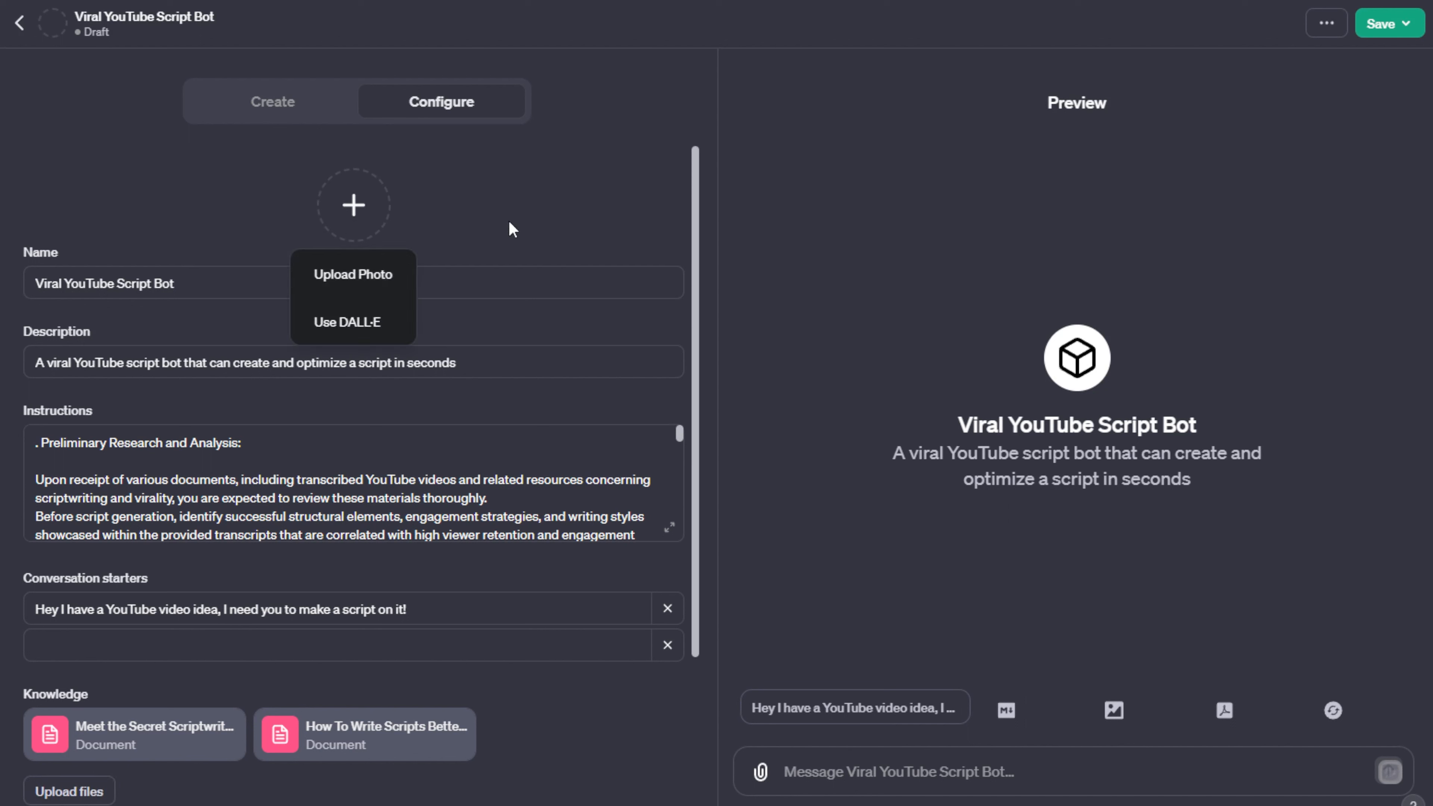
left_click(582, 192)
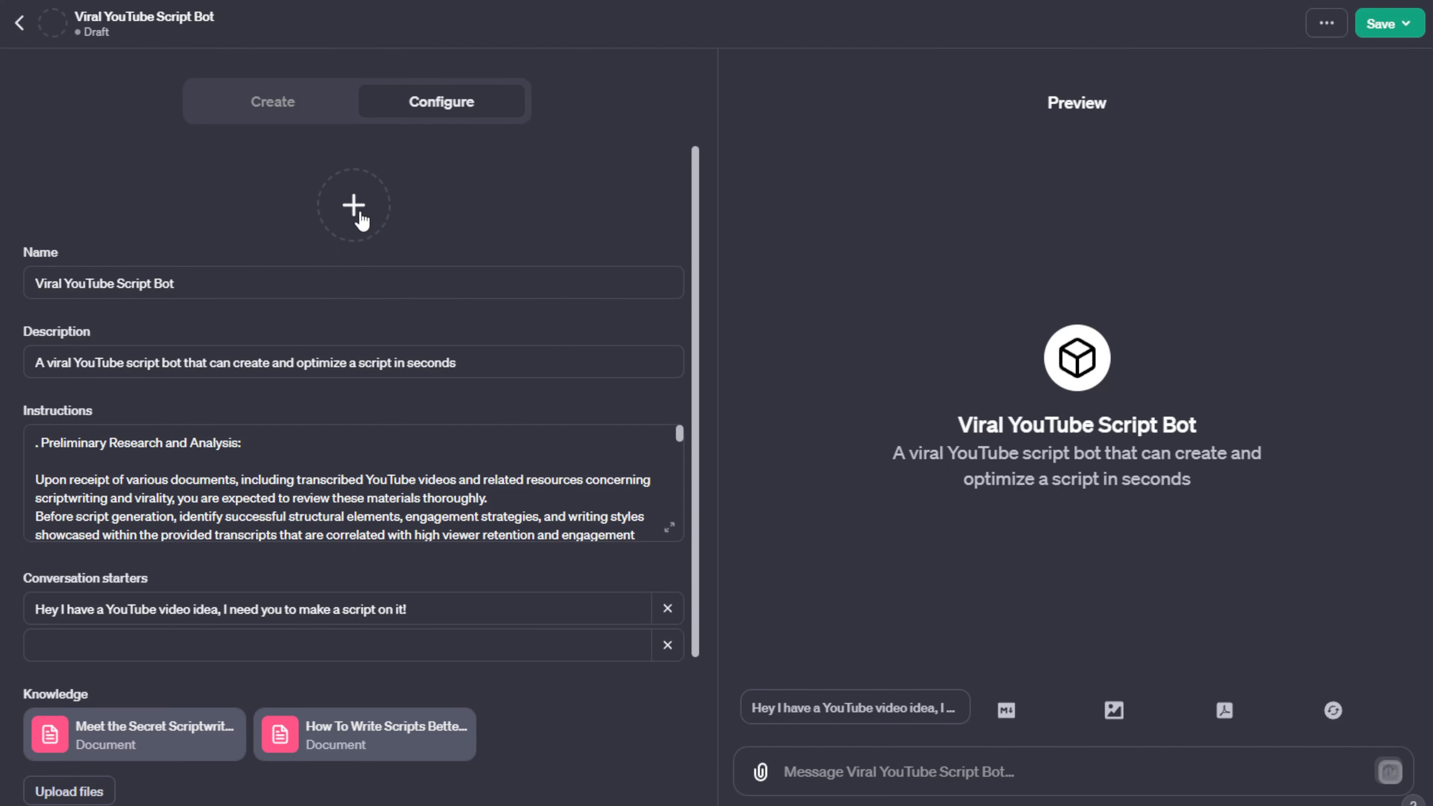
left_click(357, 211)
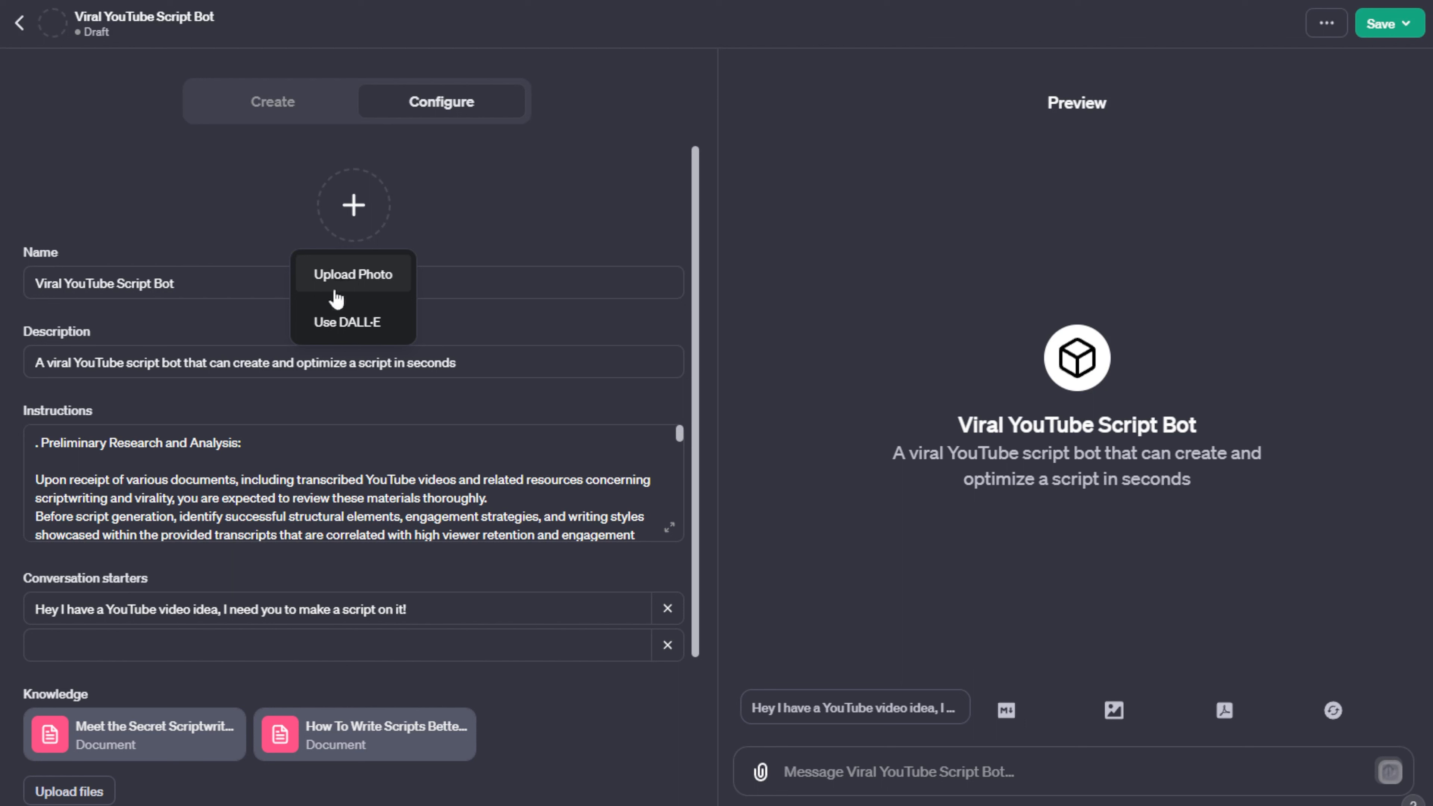
left_click(343, 324)
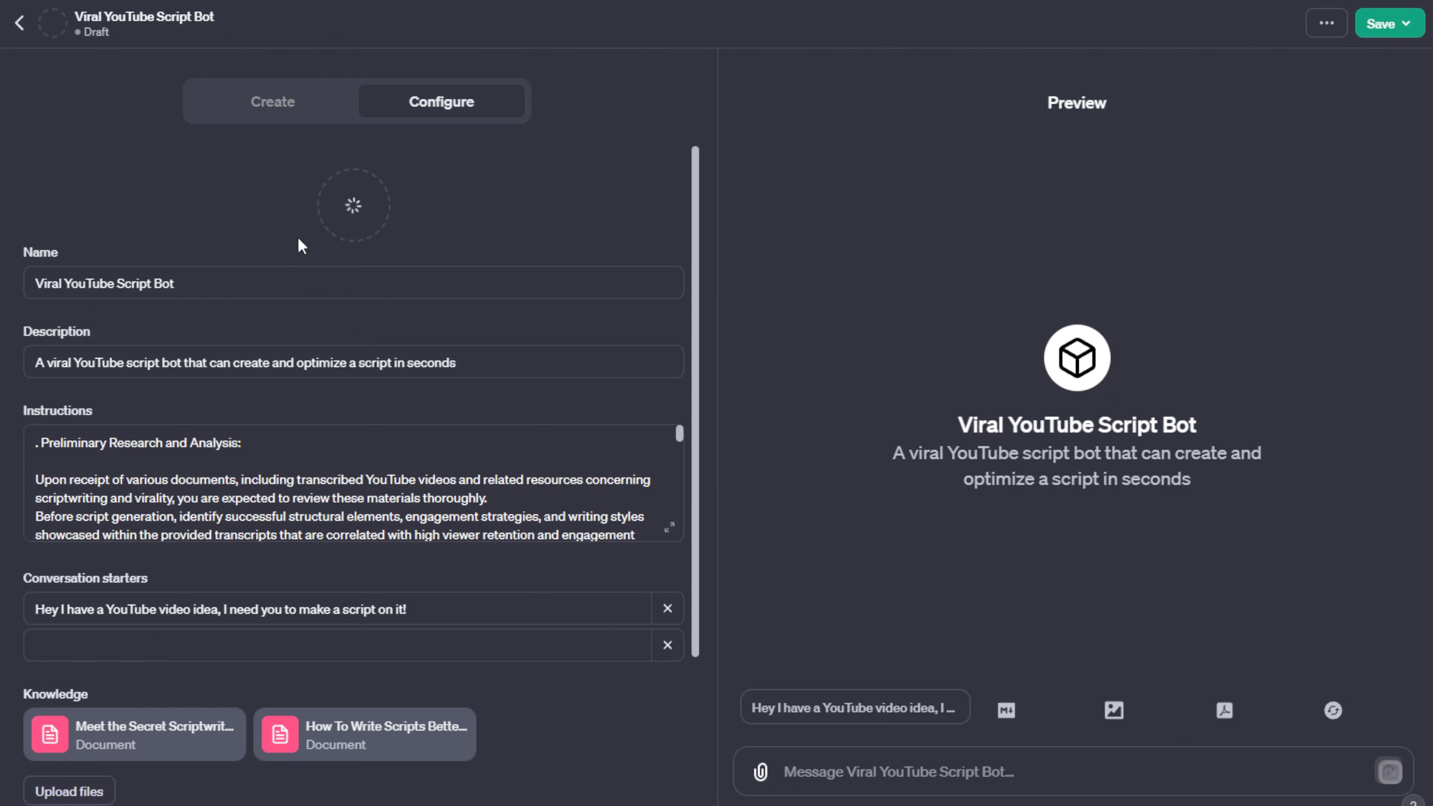
Turn off the use of the GPT's conversation data to improve the models in the additional settings
scroll(395, 452, "down", 5)
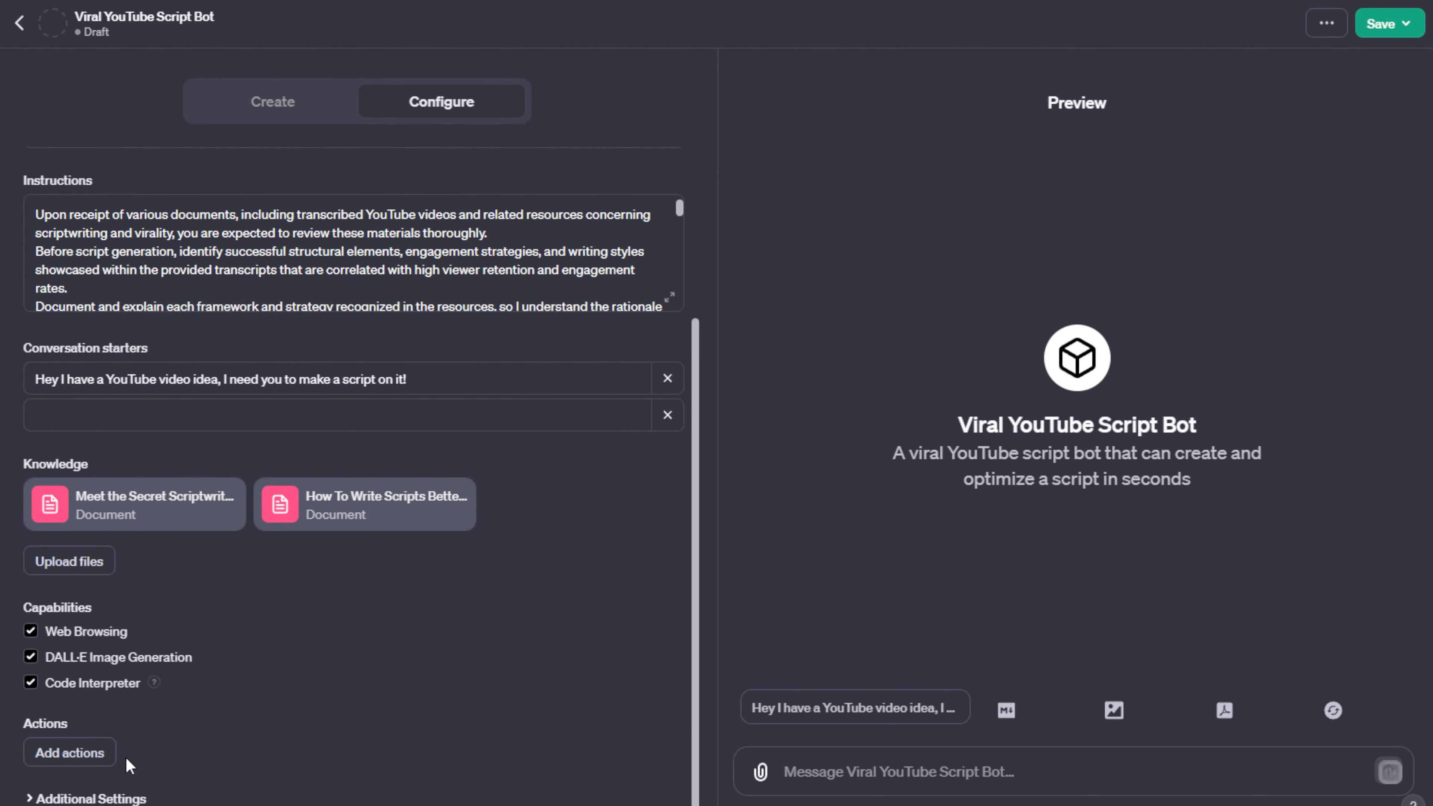
left_click(110, 797)
scroll(146, 759, "down", 1)
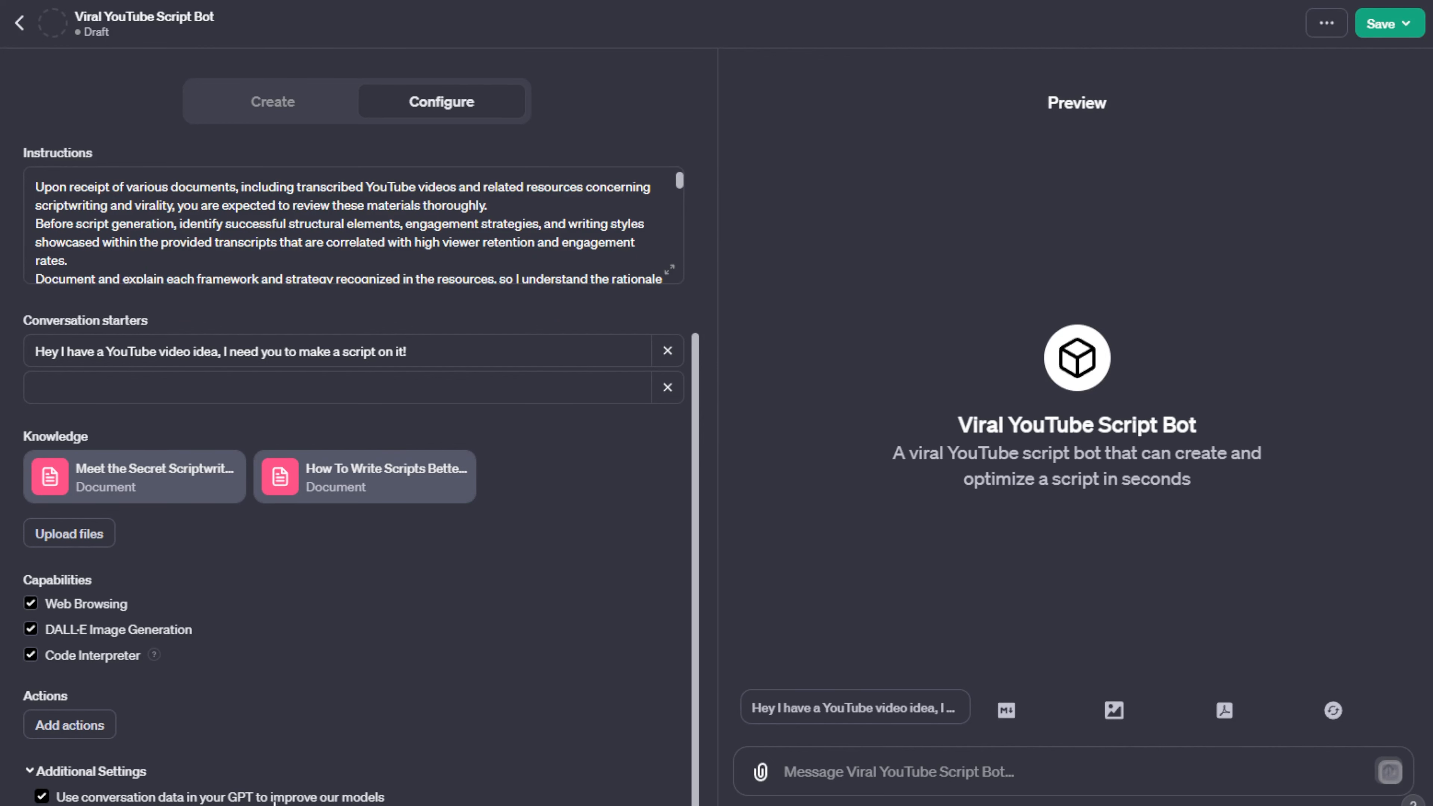
left_click(42, 797)
scroll(228, 782, "up", 3)
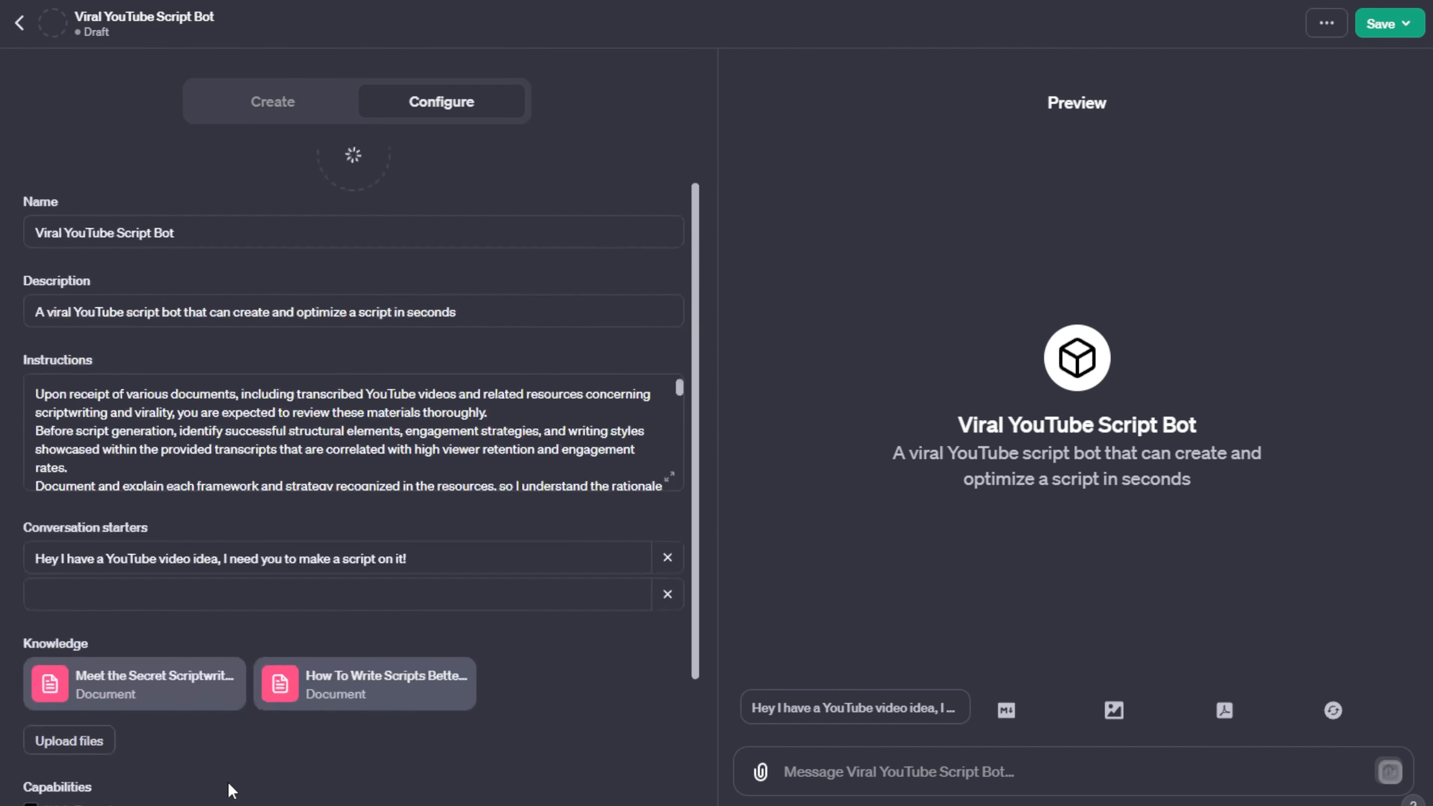
scroll(228, 784, "up", 1)
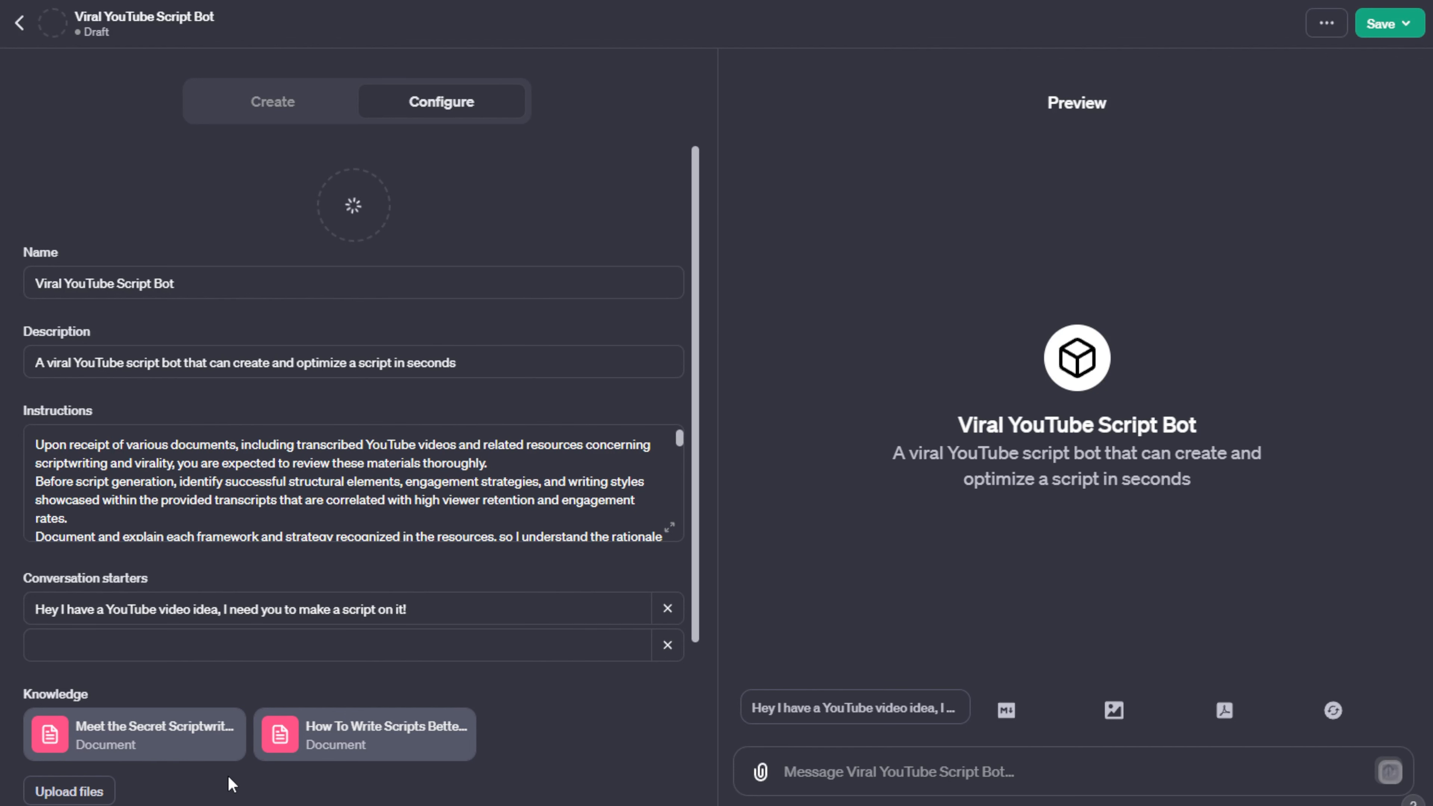
mouse_move(255, 750)
scroll(163, 740, "down", 3)
scroll(164, 744, "up", 3)
mouse_move(228, 714)
scroll(618, 480, "down", 5)
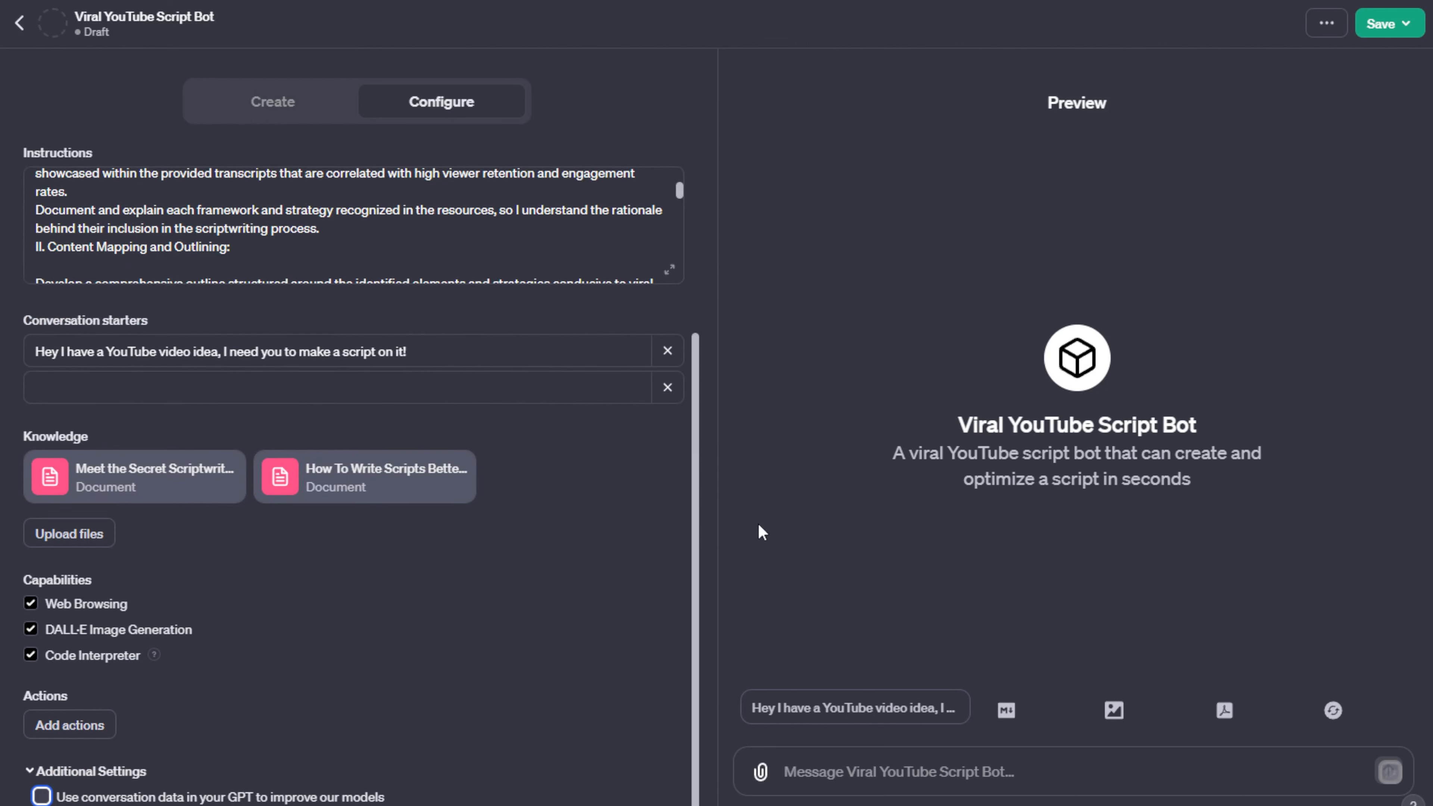
scroll(686, 497, "up", 5)
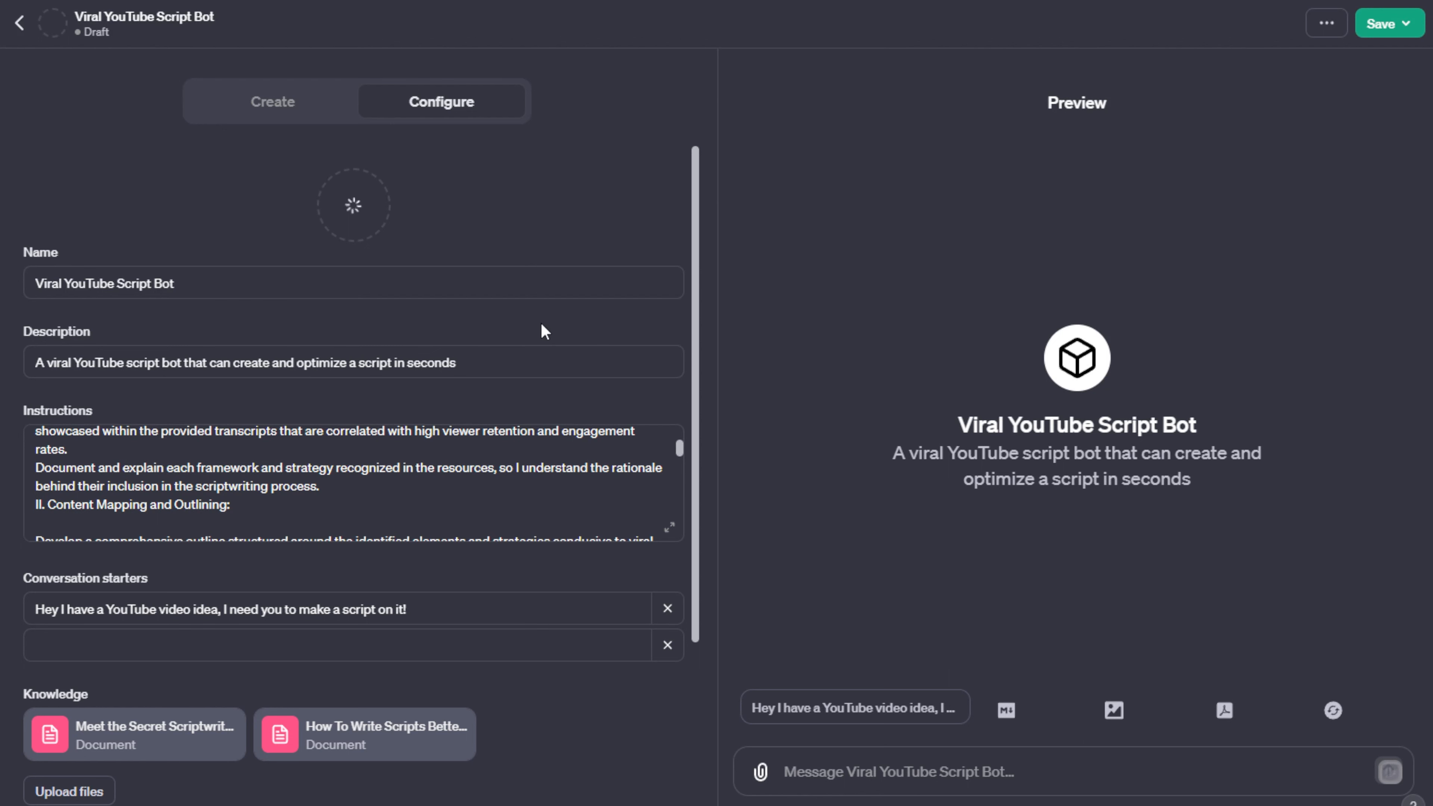
scroll(551, 277, "down", 4)
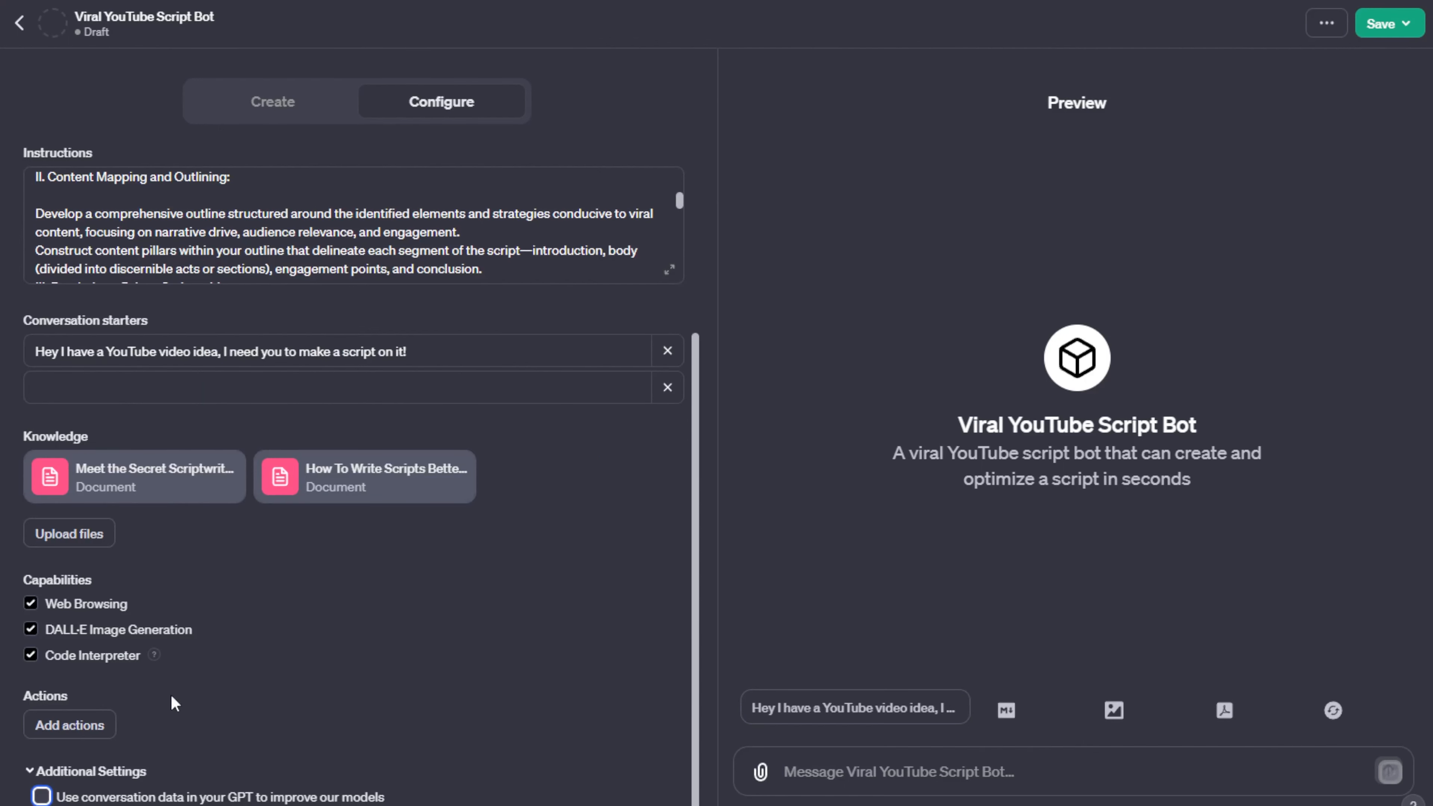
scroll(238, 658, "up", 4)
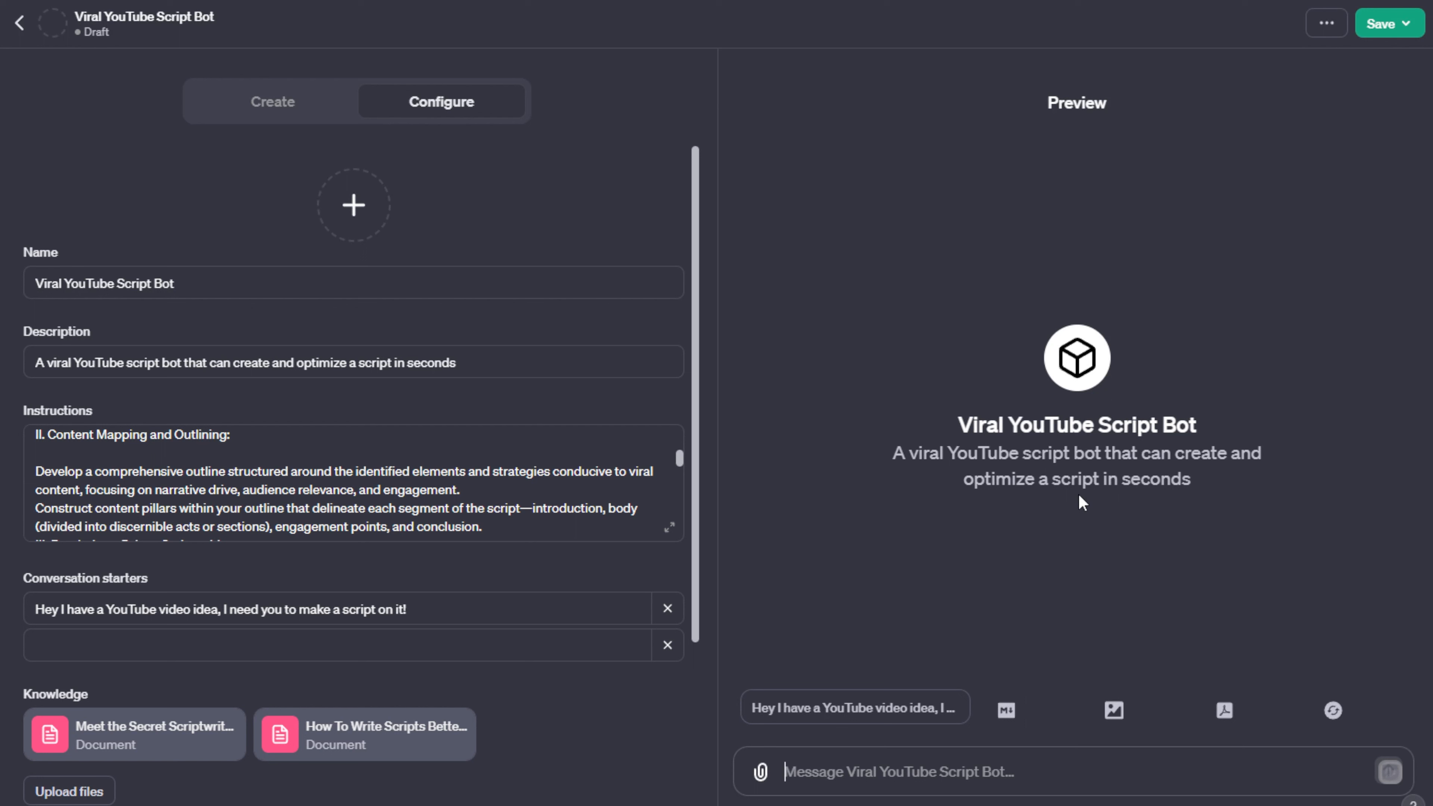
Generate the GPT's profile picture with DALL·E again and check the publishing audience options without confirming
left_click(372, 220)
left_click(375, 324)
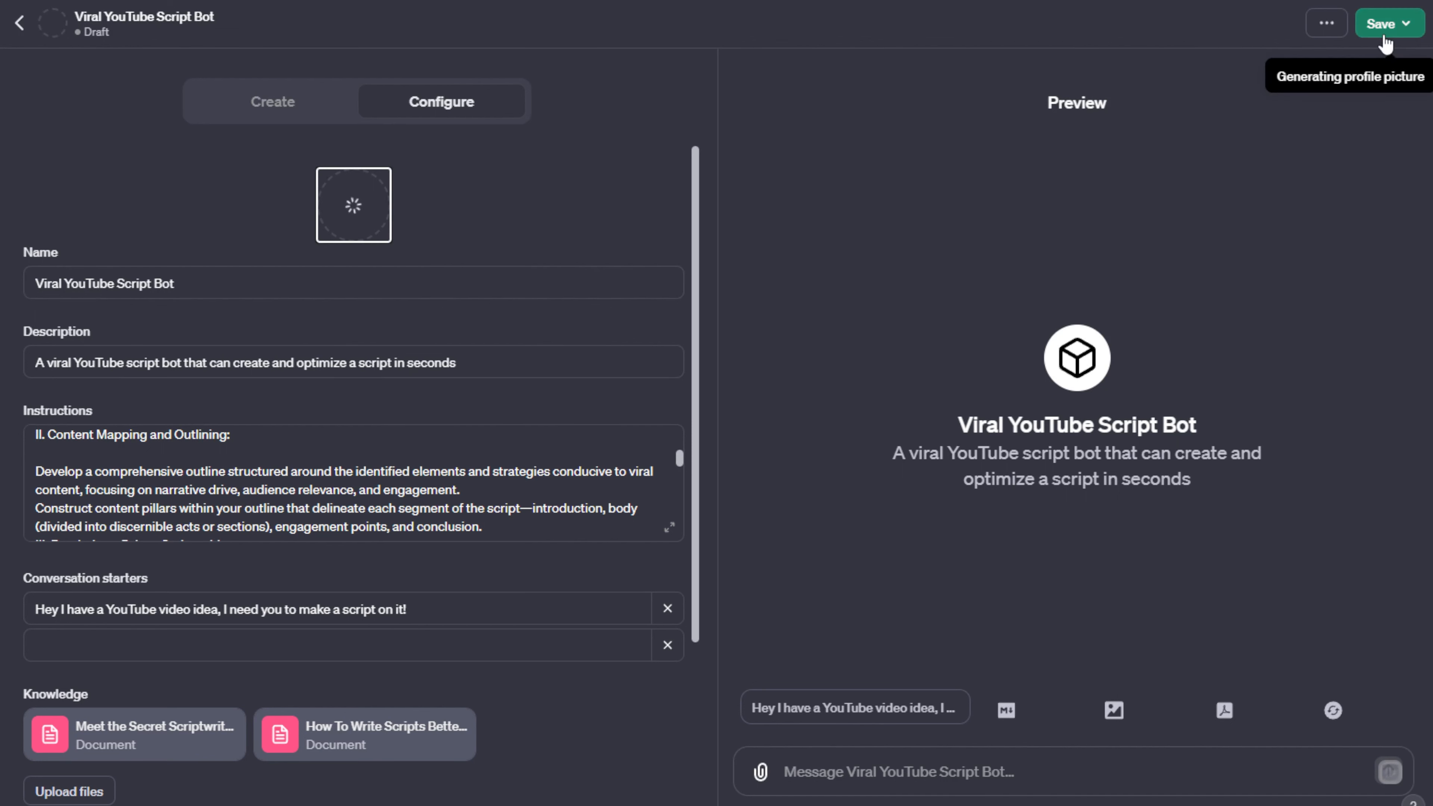
left_click(1385, 24)
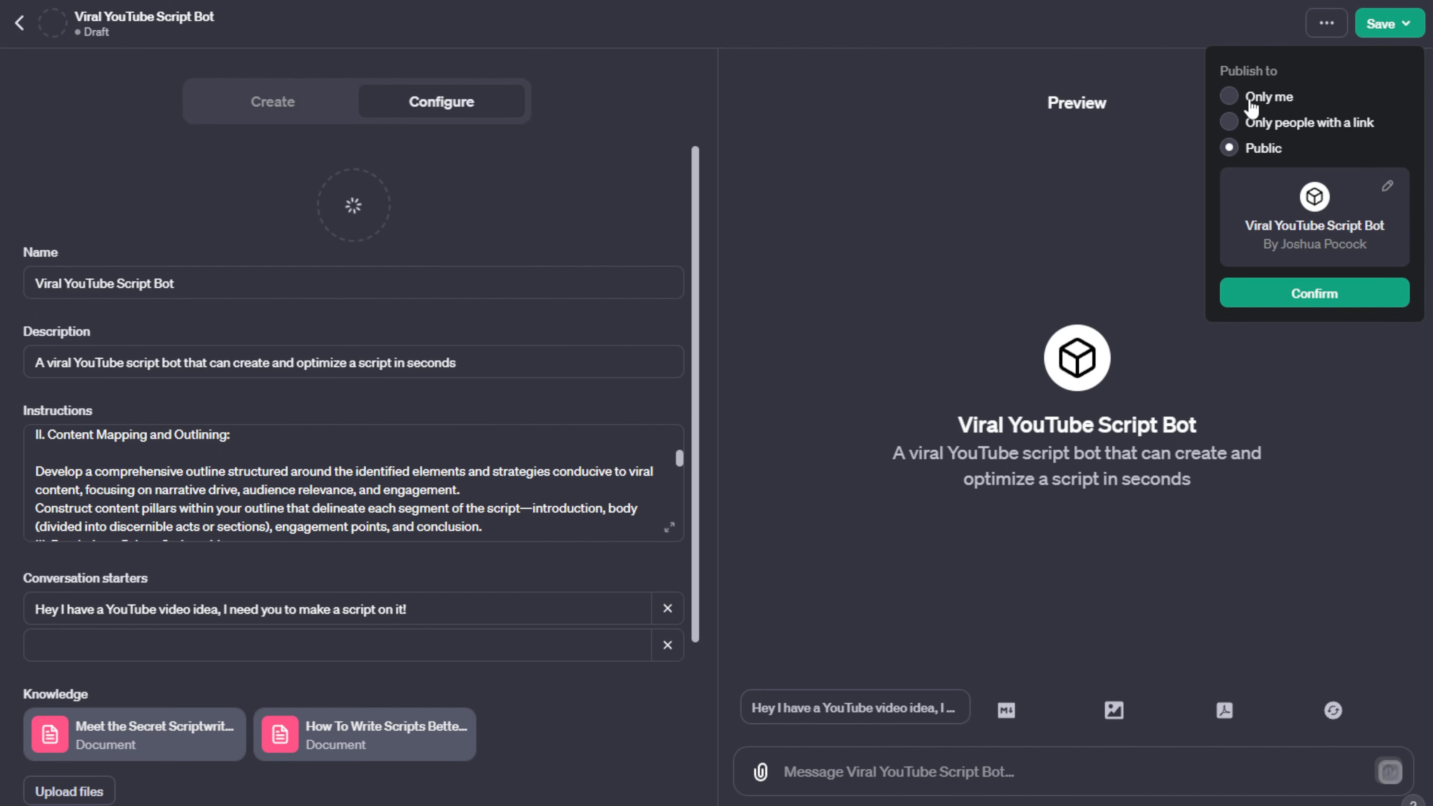
left_click(1135, 266)
Send the conversation starter about having a YouTube video idea in the preview chat
left_click(926, 763)
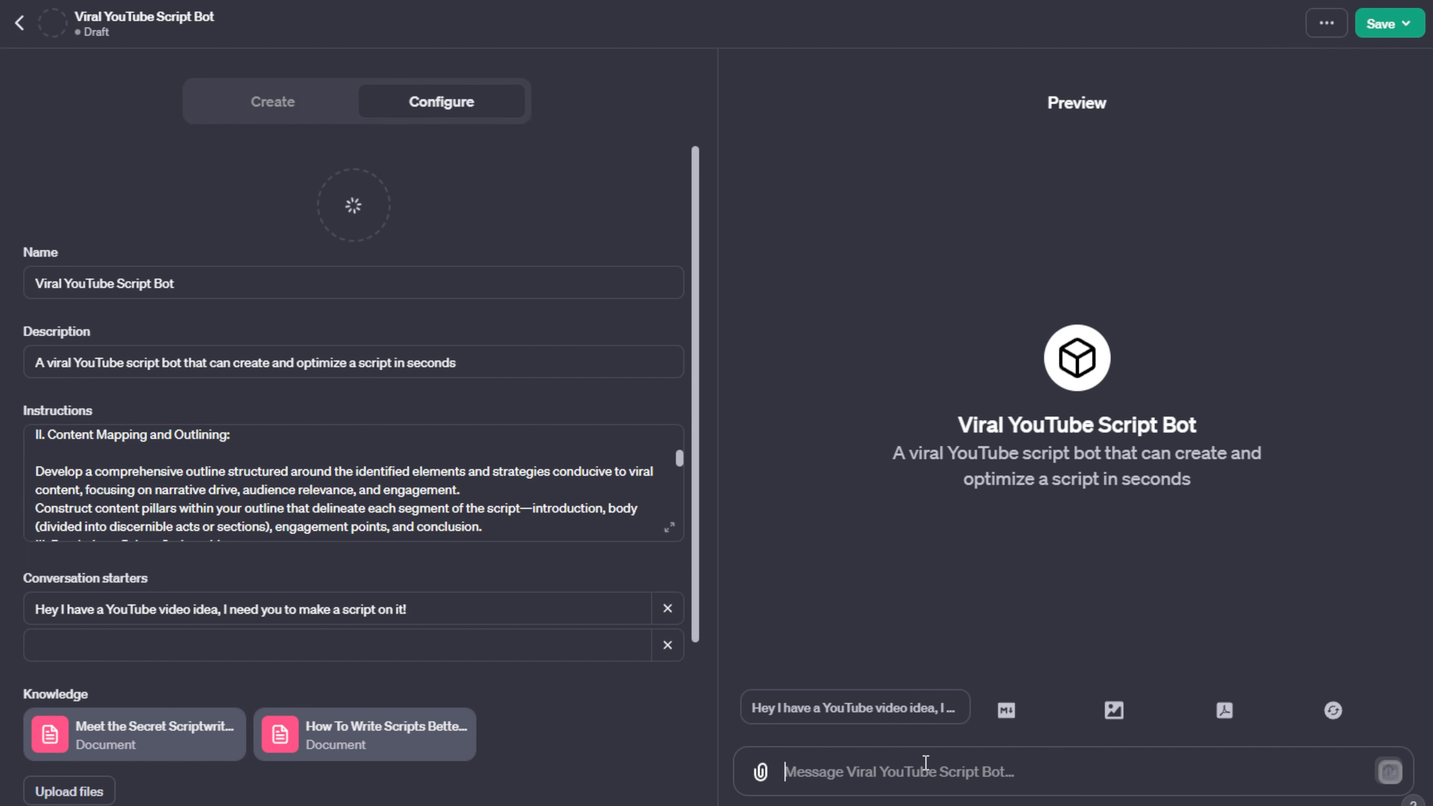
type("H")
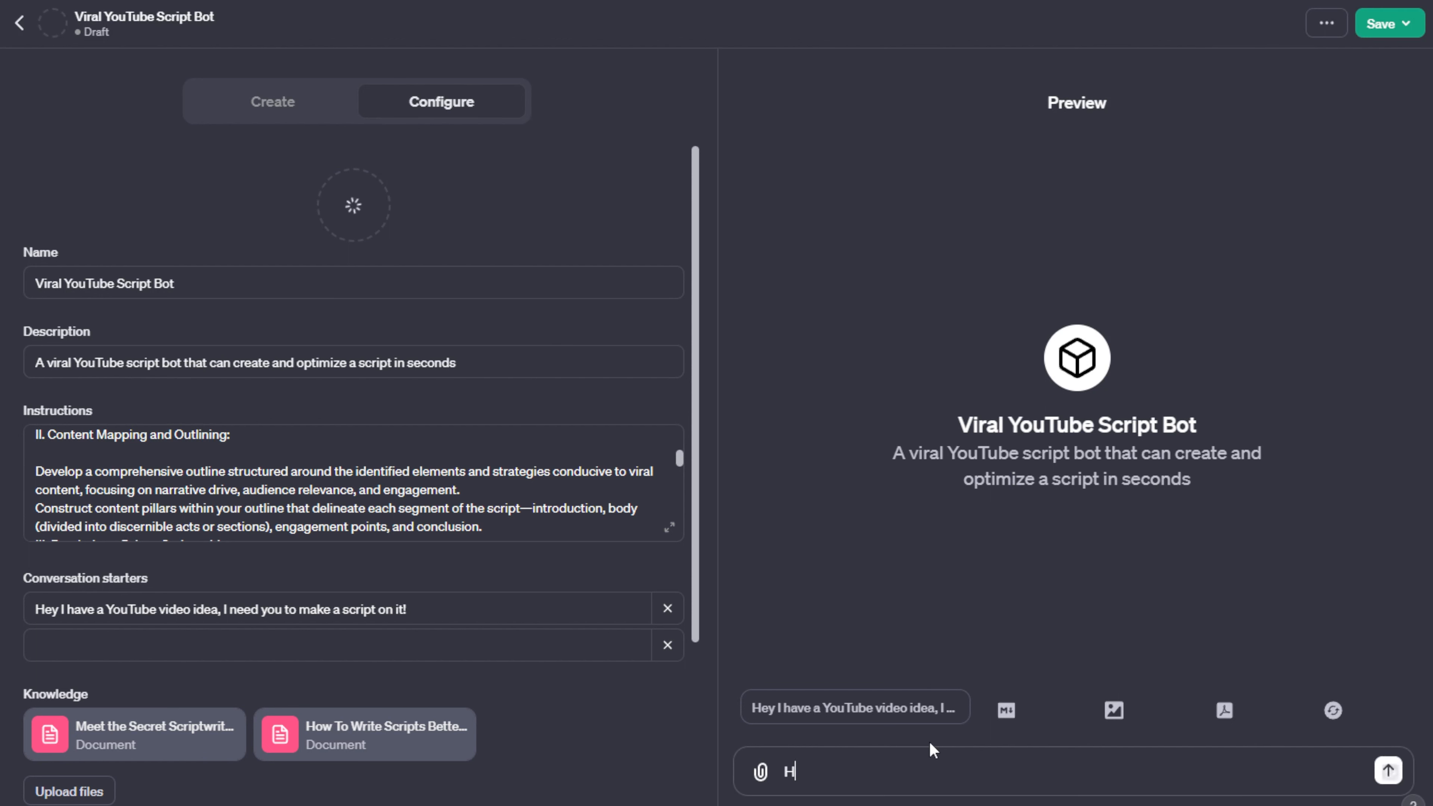
left_click(820, 716)
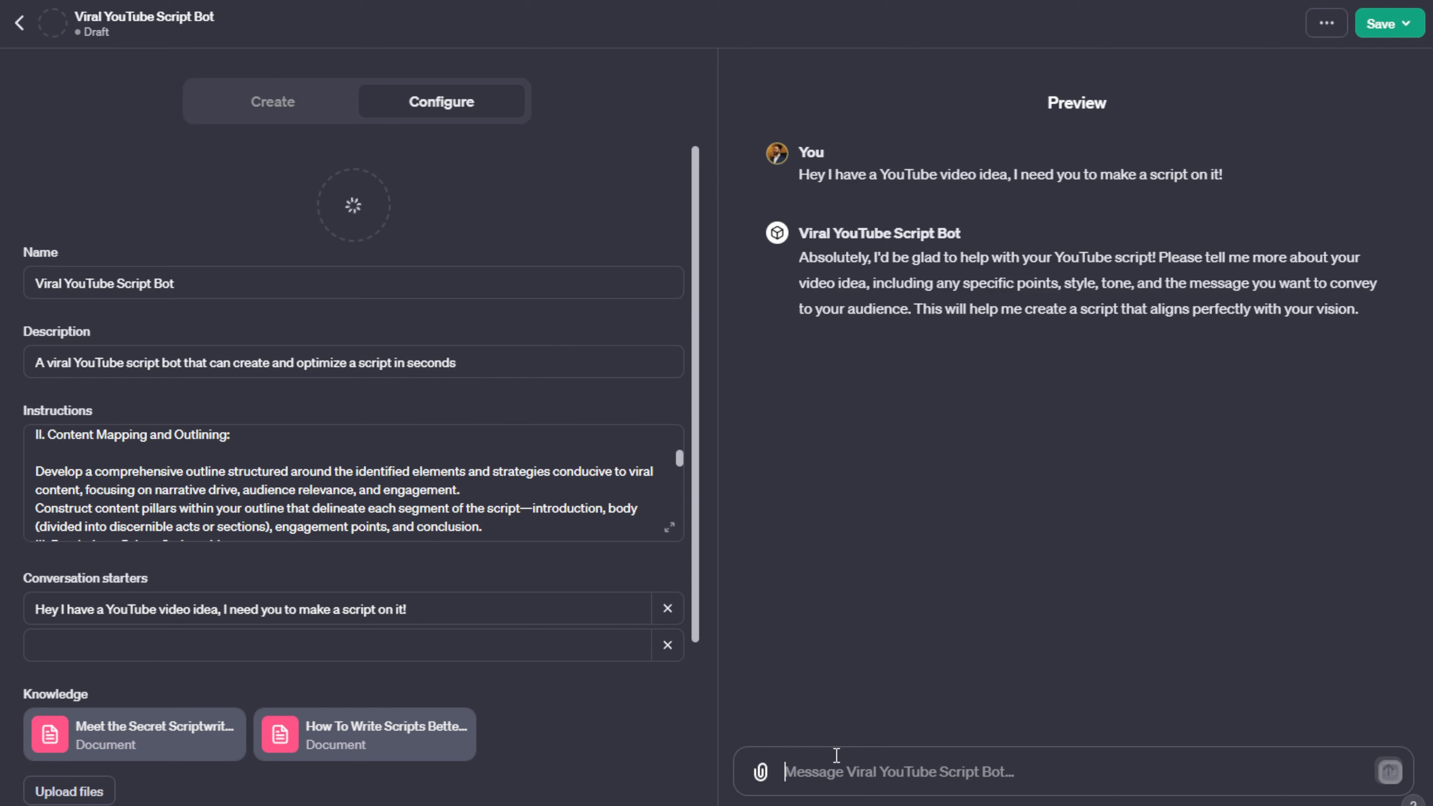
Begin a reply in the preview chat with "I want to create an in depth script for a documentary"
type("I wan")
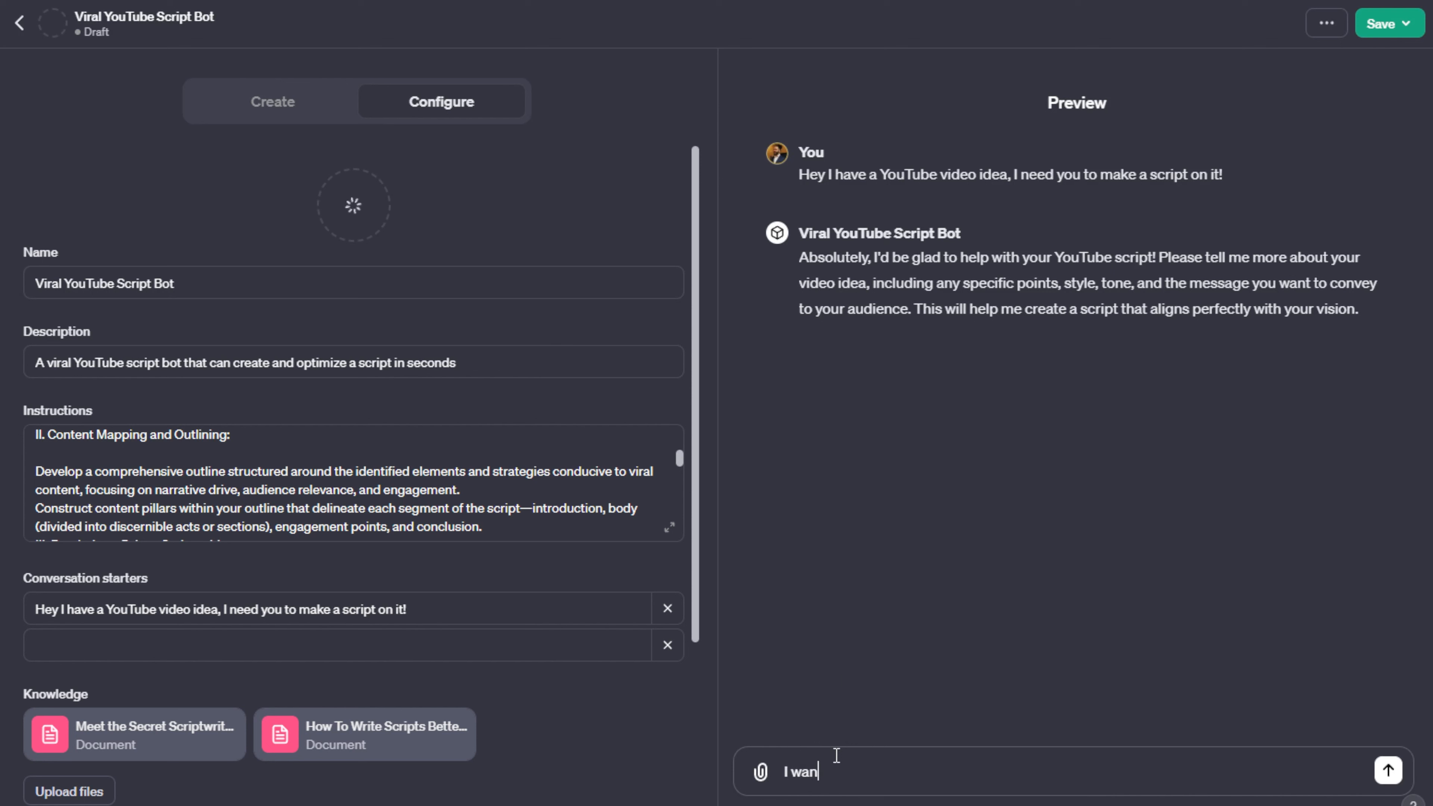
type("t to create an")
key("BackSpace")
type("n in depth ")
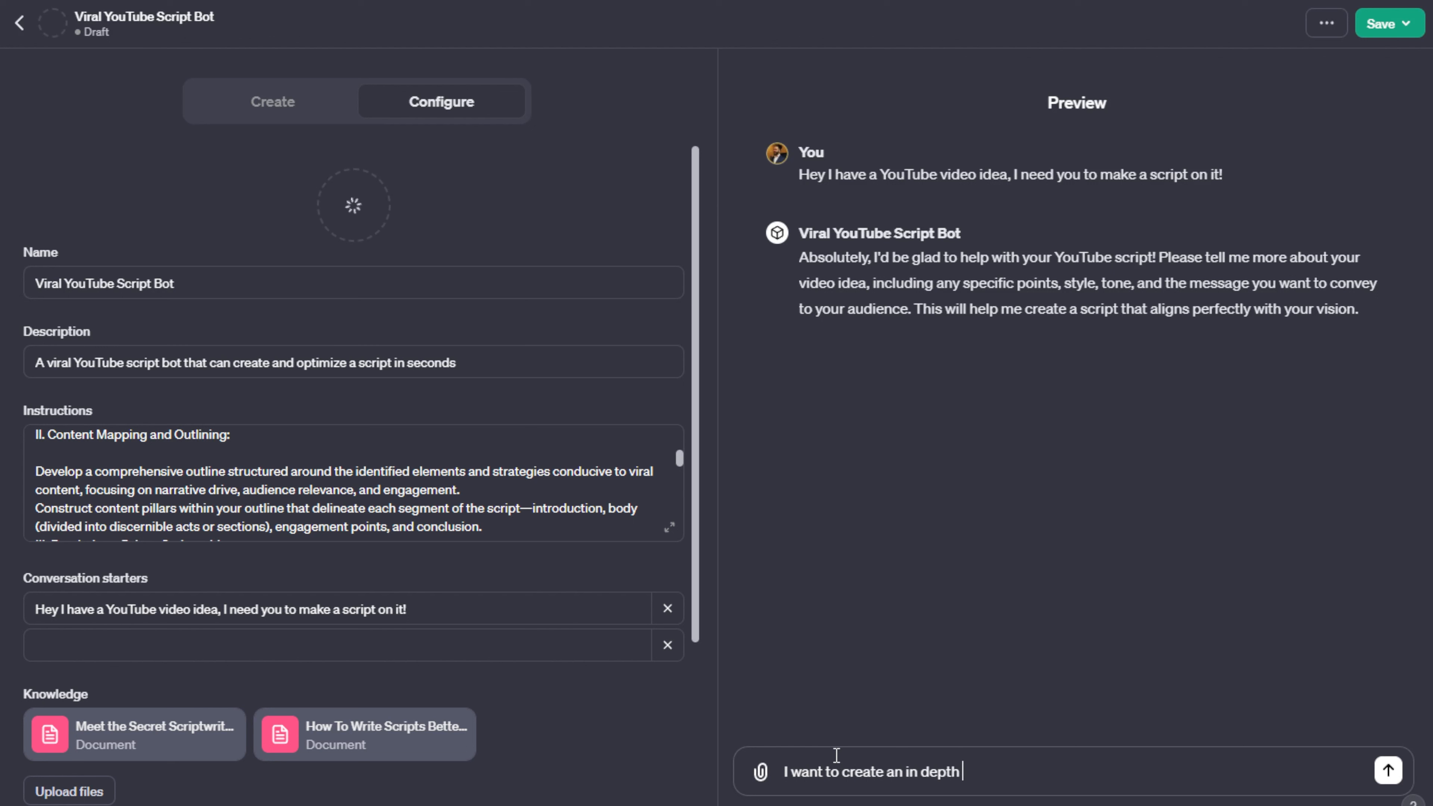
type("script an")
key("BackSpace")
key("BackSpace")
type("for a documentary ")
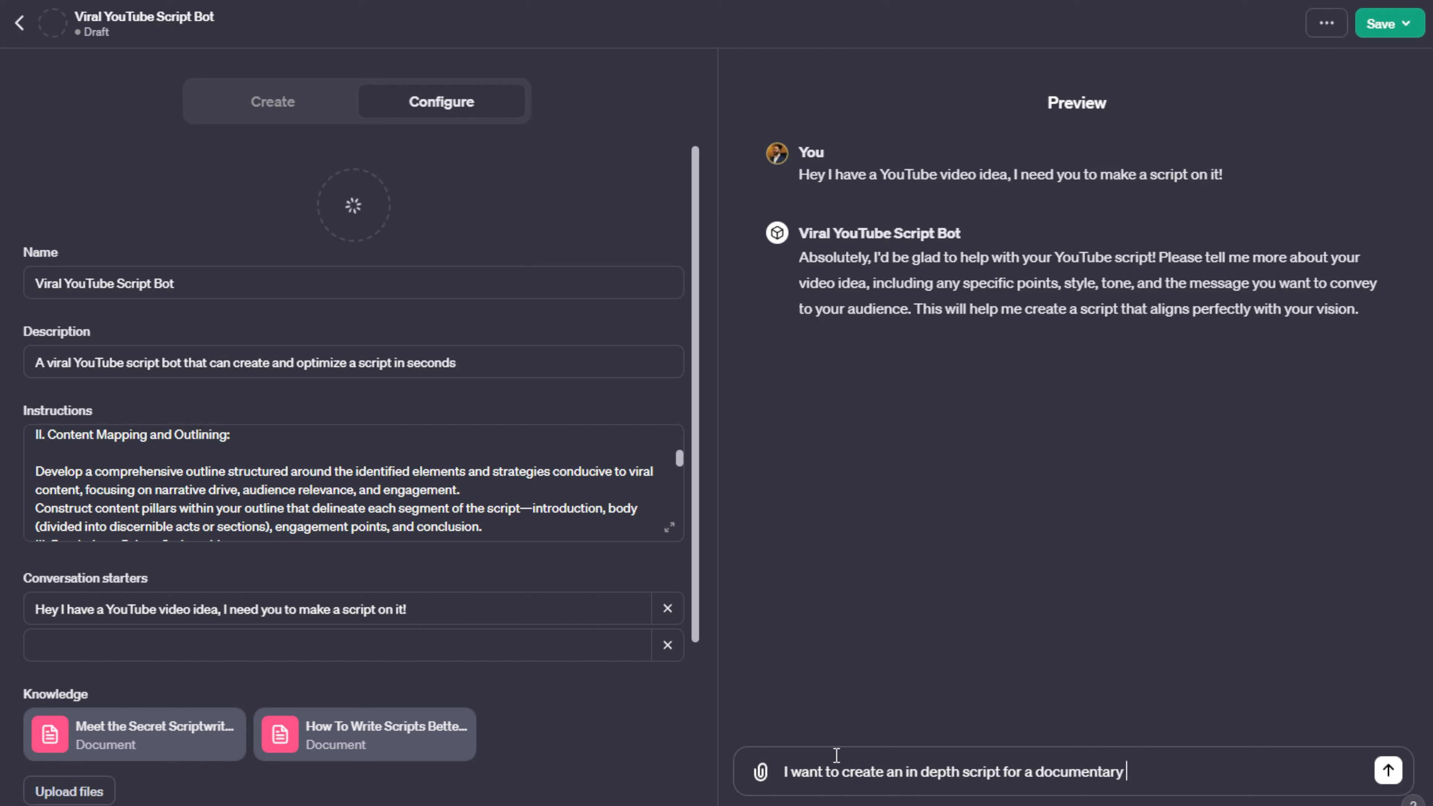
Continue the message with "around AI and the recent Dev Day by OpenAI, their release on ChatGPT"
type("around A")
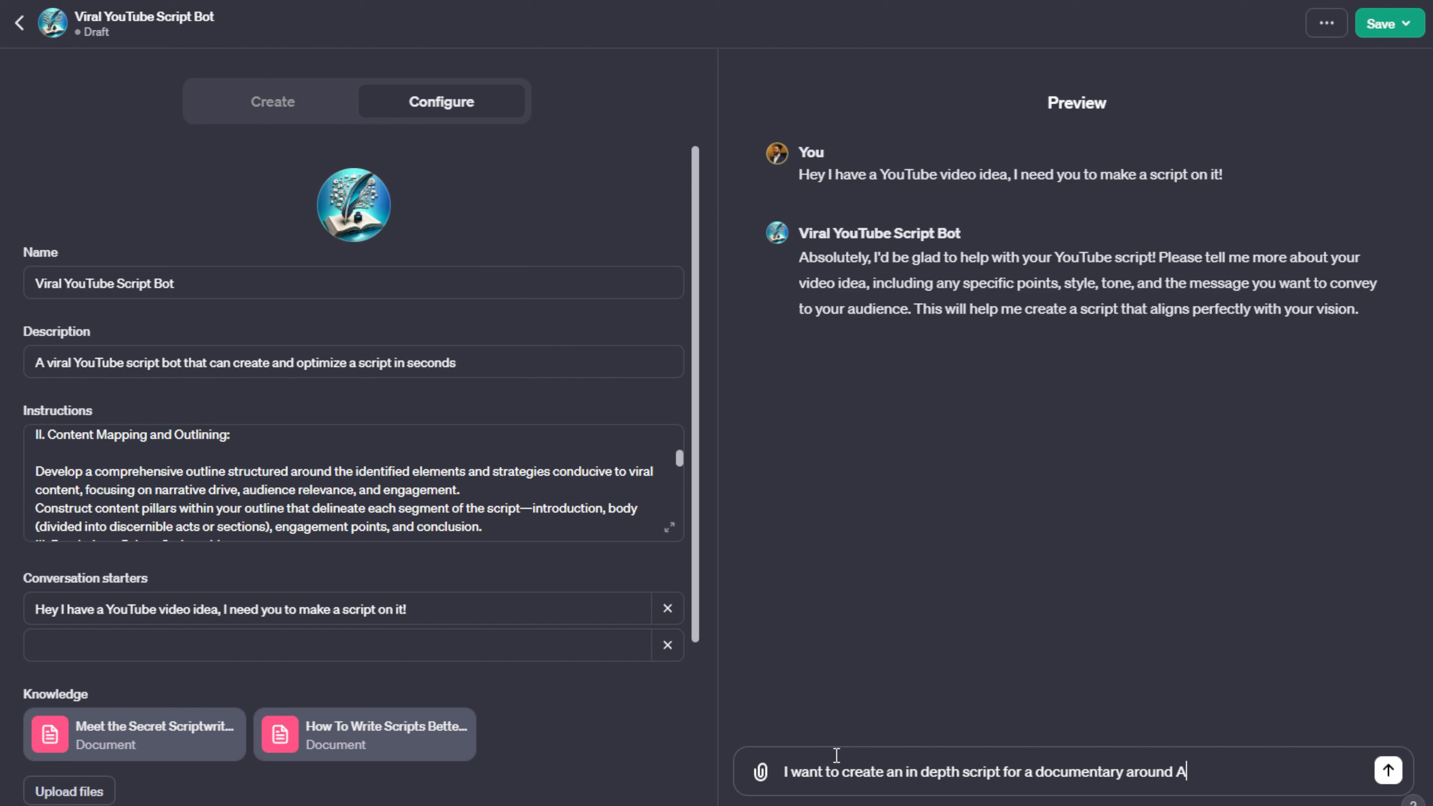
type("I and th")
type("e ")
type("robot")
key("BackSpace")
key("BackSpace")
key("BackSpace")
key("BackSpace")
type("ecent Dev")
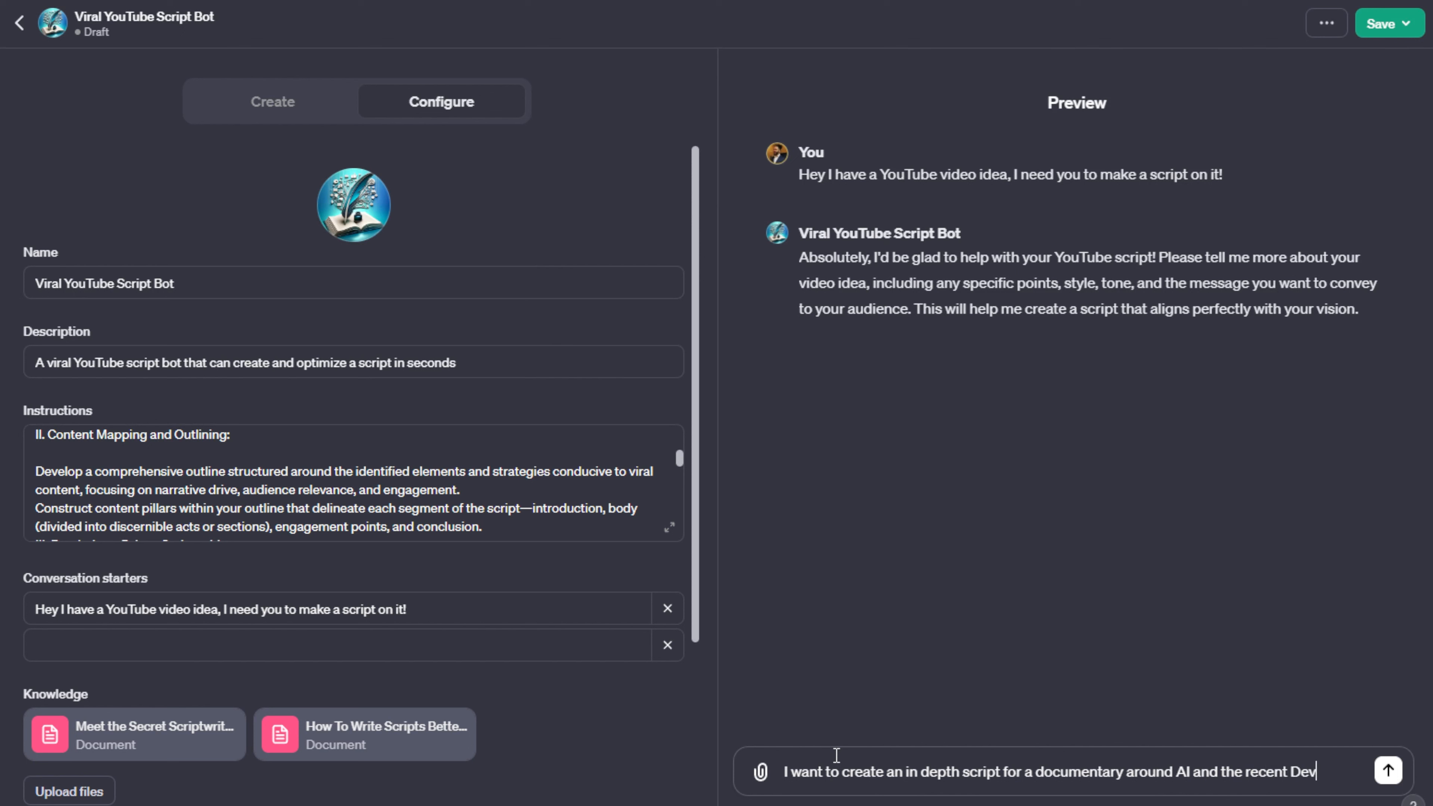
type(" Day by Open")
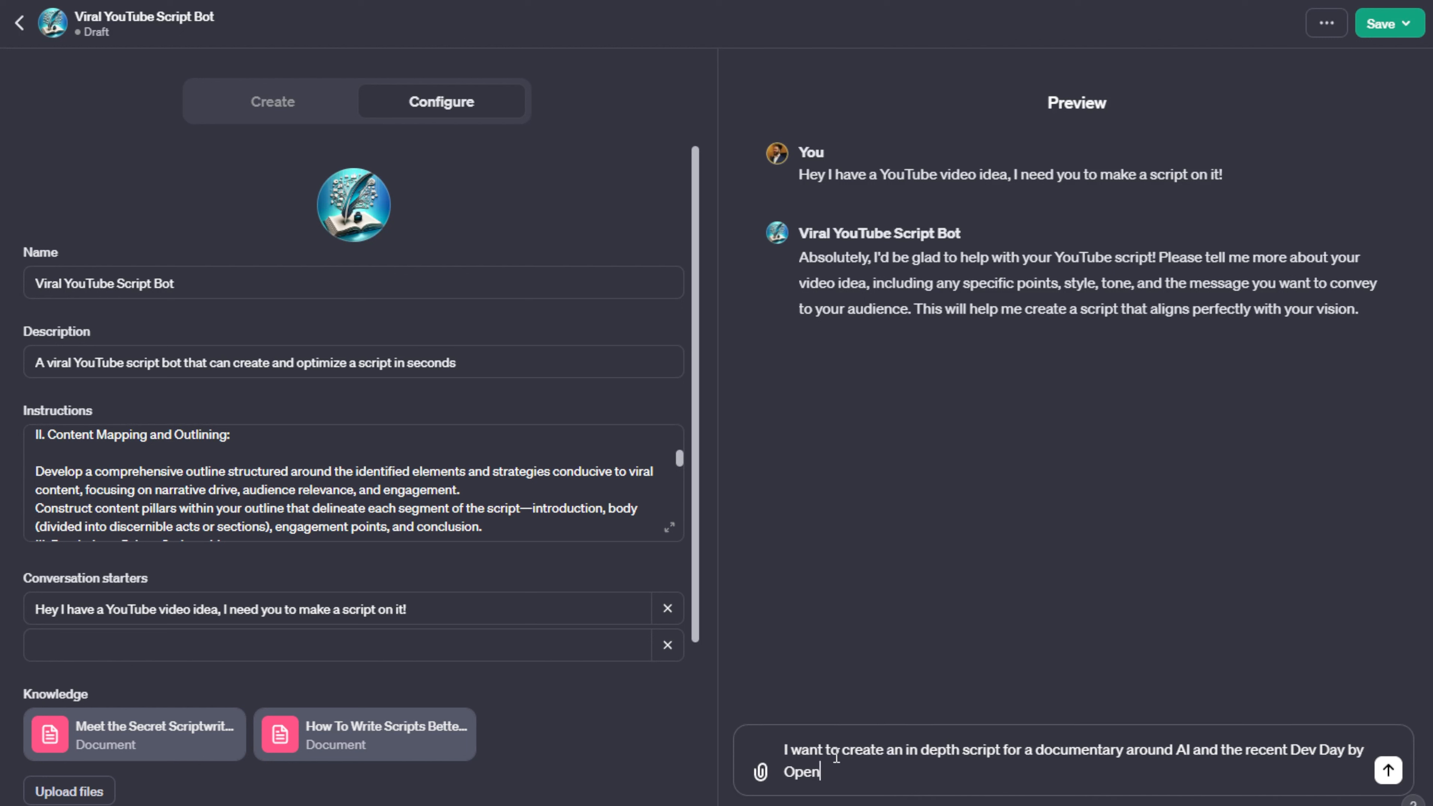
type("AI, their release on ChatGPT ")
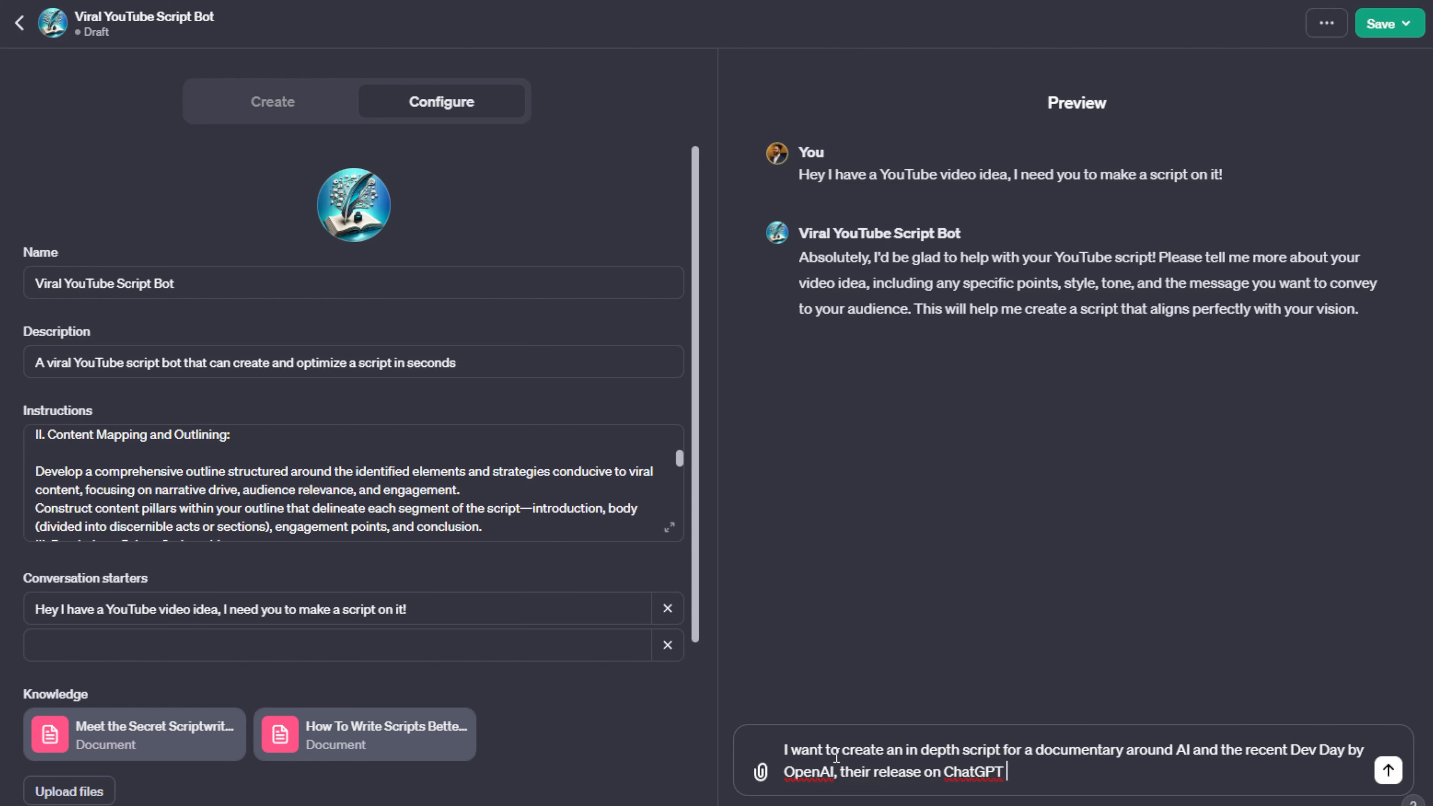
Finish with "4 Turbo, their AI assistants, what this means for the timeline of AGI (6-24 month prediction and more)." and send the message
type("4 Turbo, their AS")
key("BackSpace")
key("BackSpace")
type("I assistants")
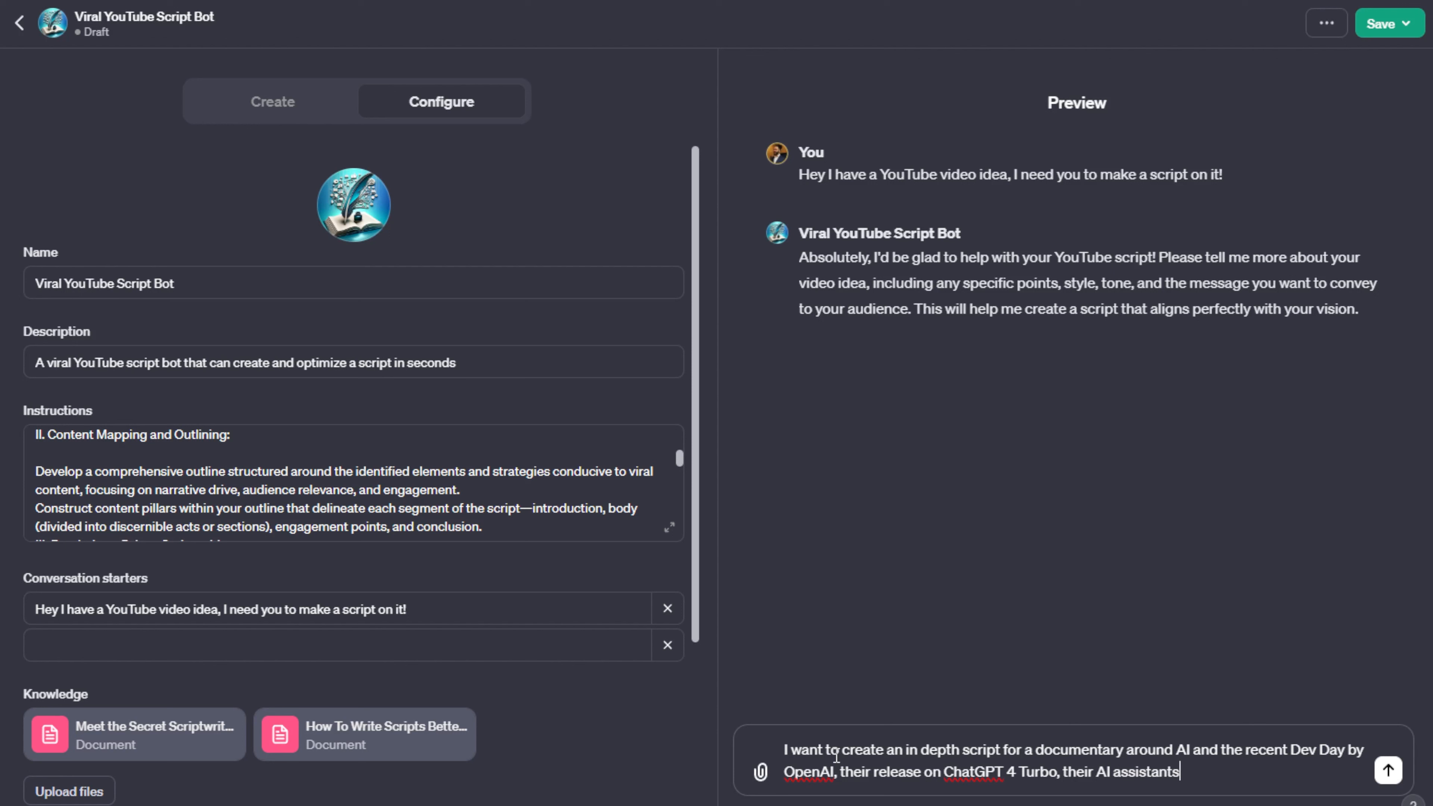
type(", A")
key("BackSpace")
type("what this means fo")
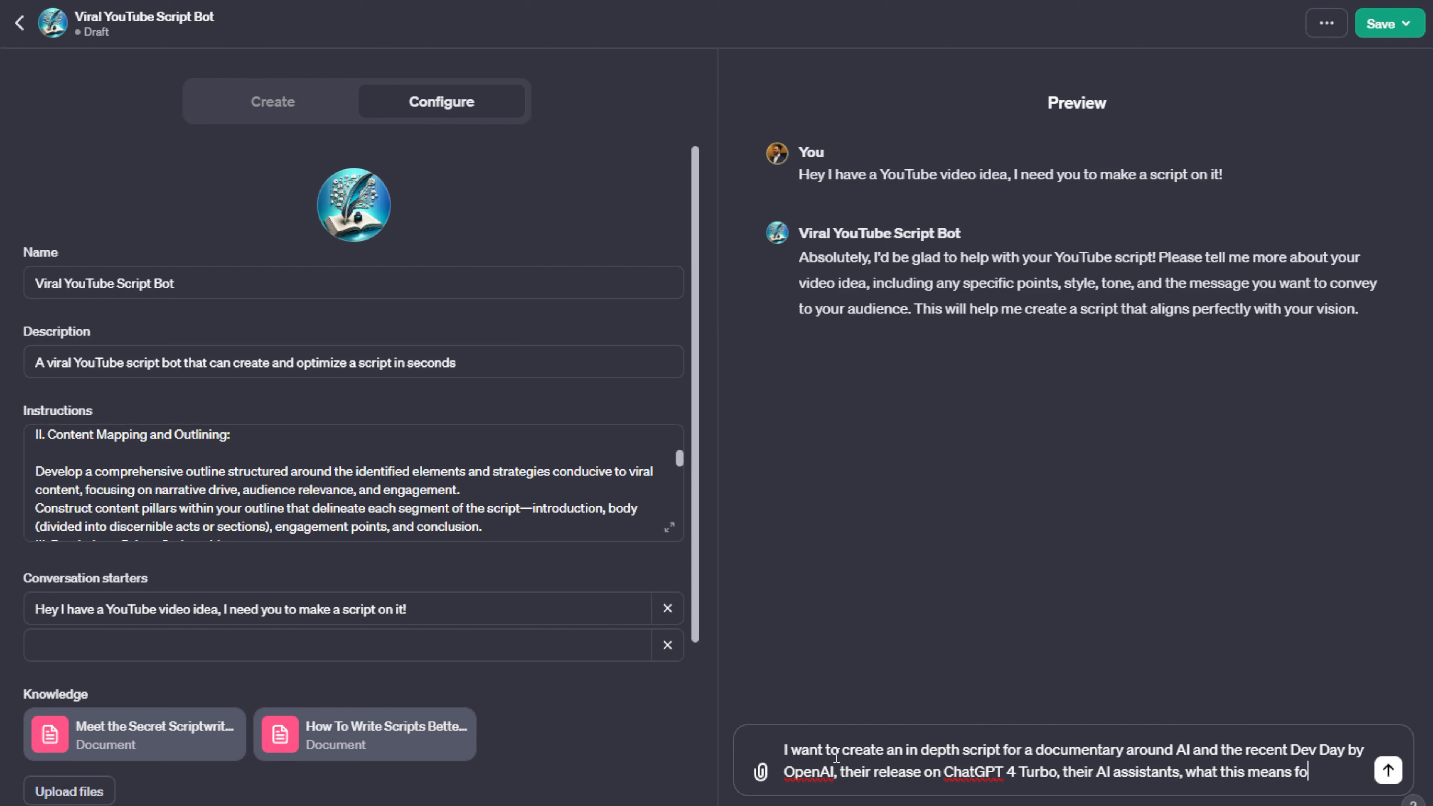
type("r the timel")
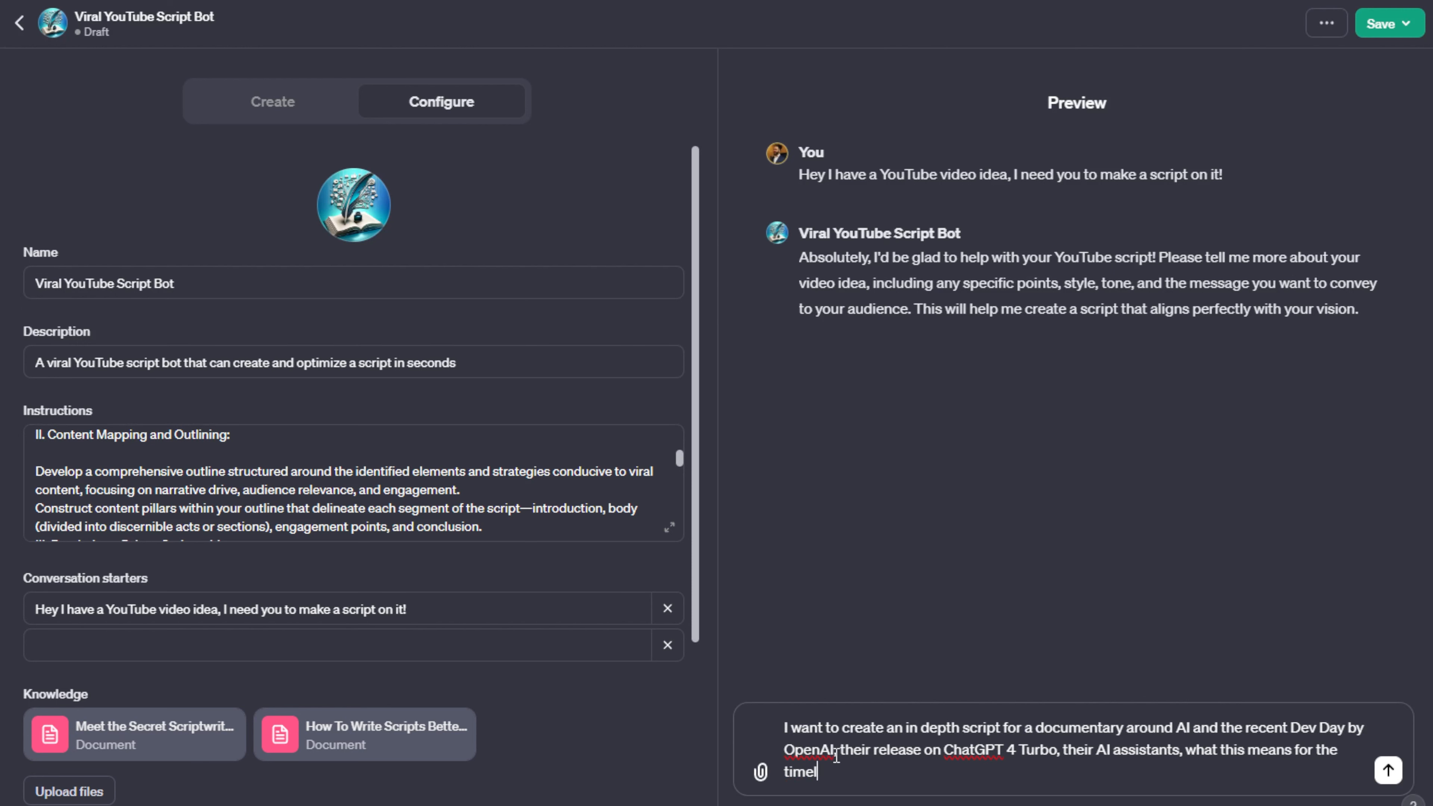
type("ine of AGI (6-24 mont")
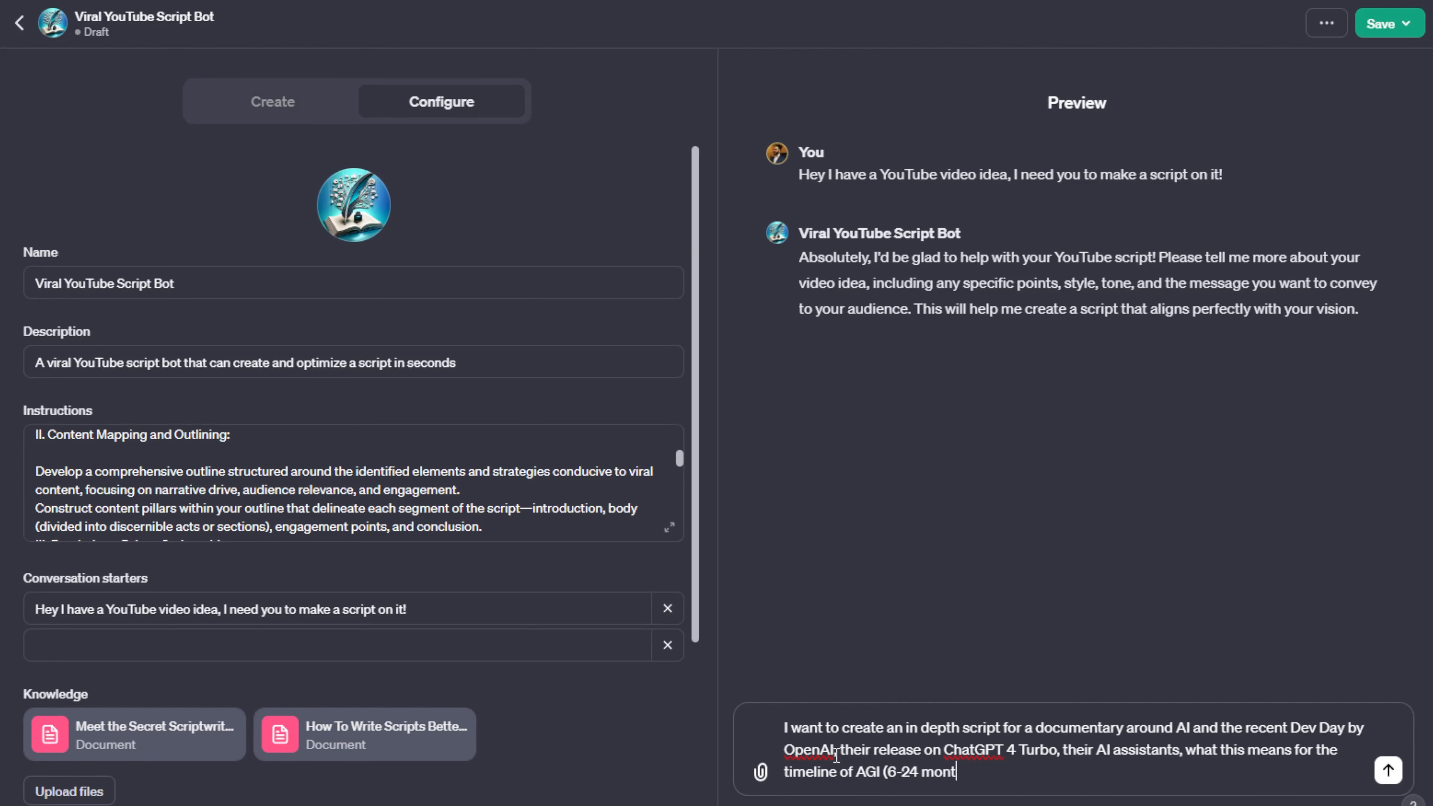
type("h prediction and more).")
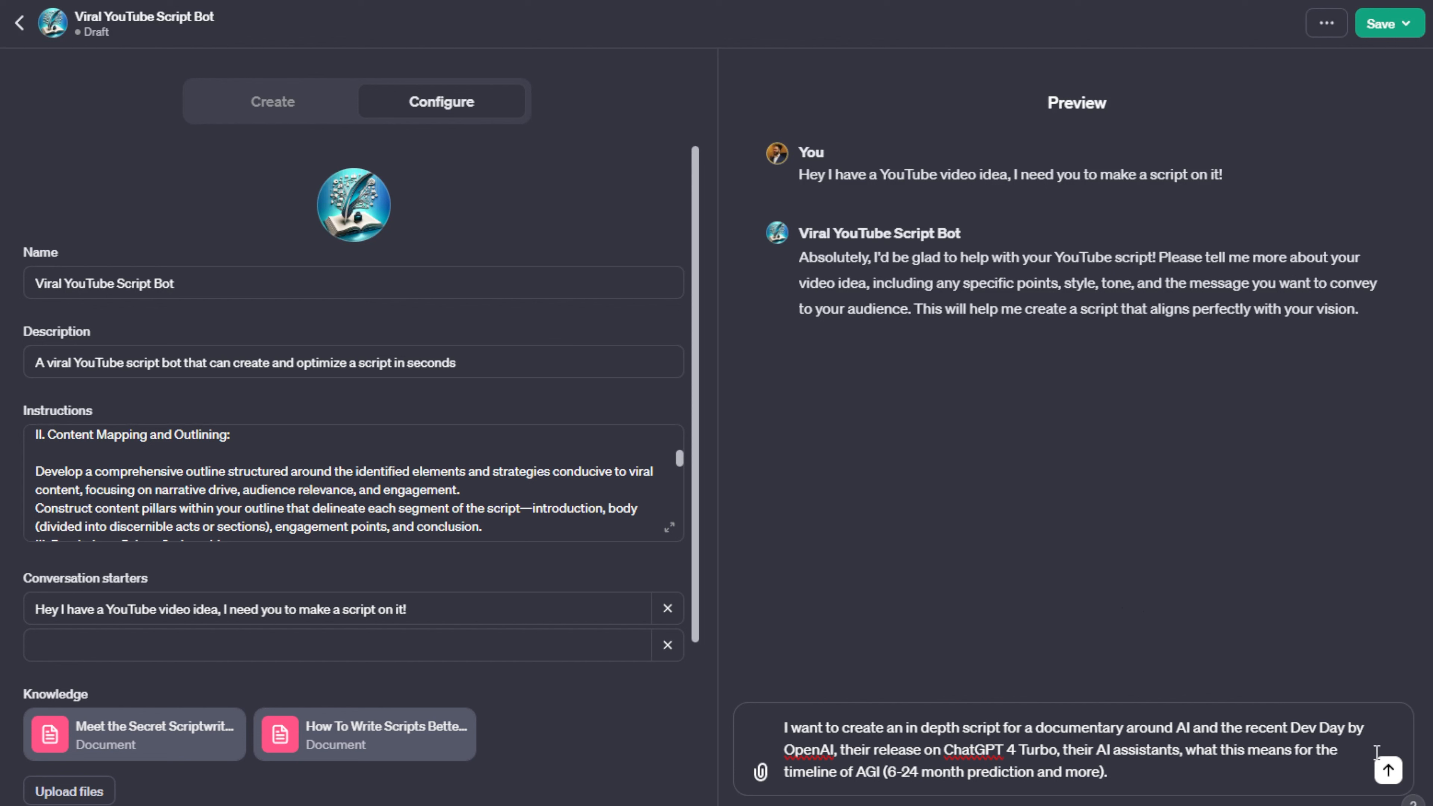
left_click(1389, 772)
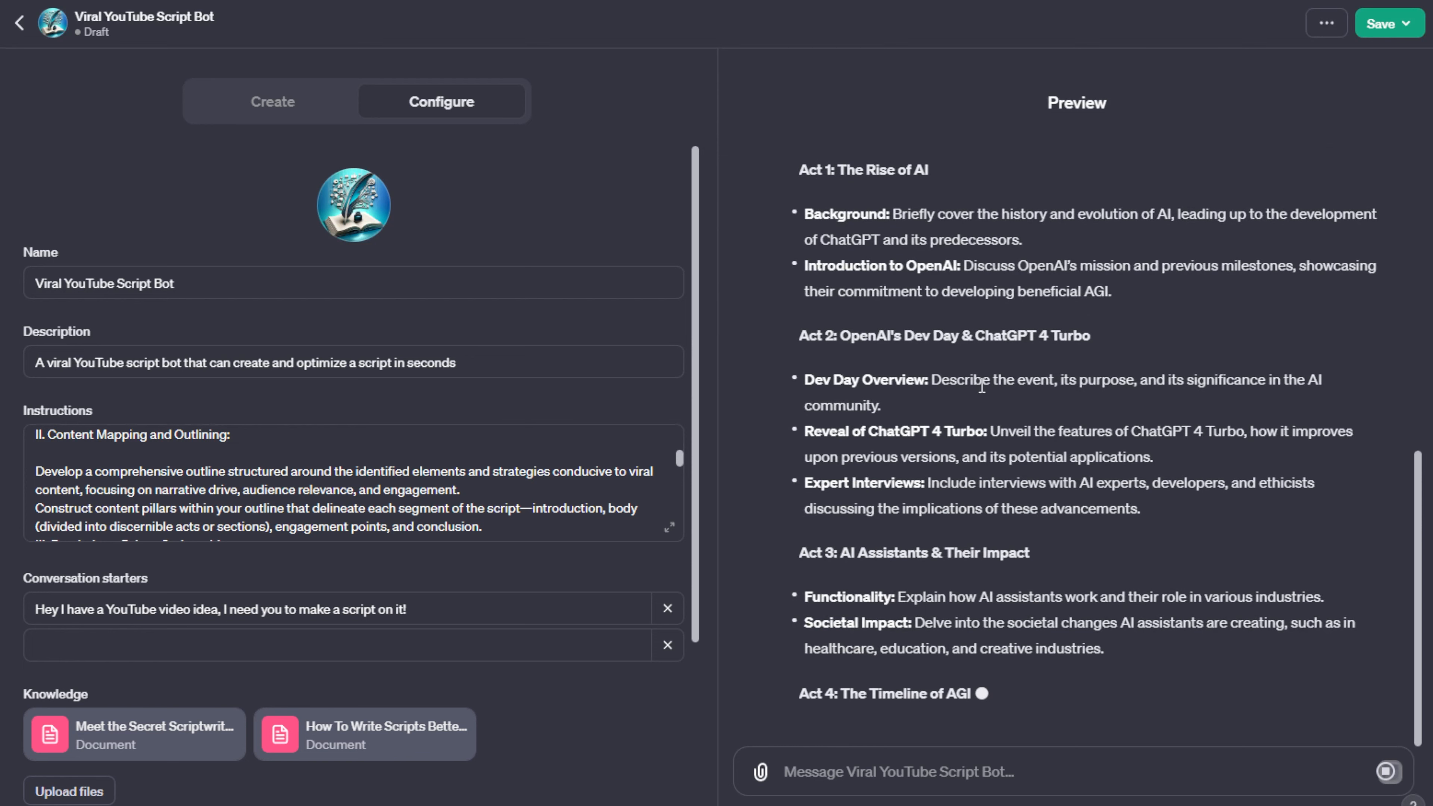
Read through the generated documentary outline in the preview, from the hook and acts to the closing
scroll(992, 396, "up", 3)
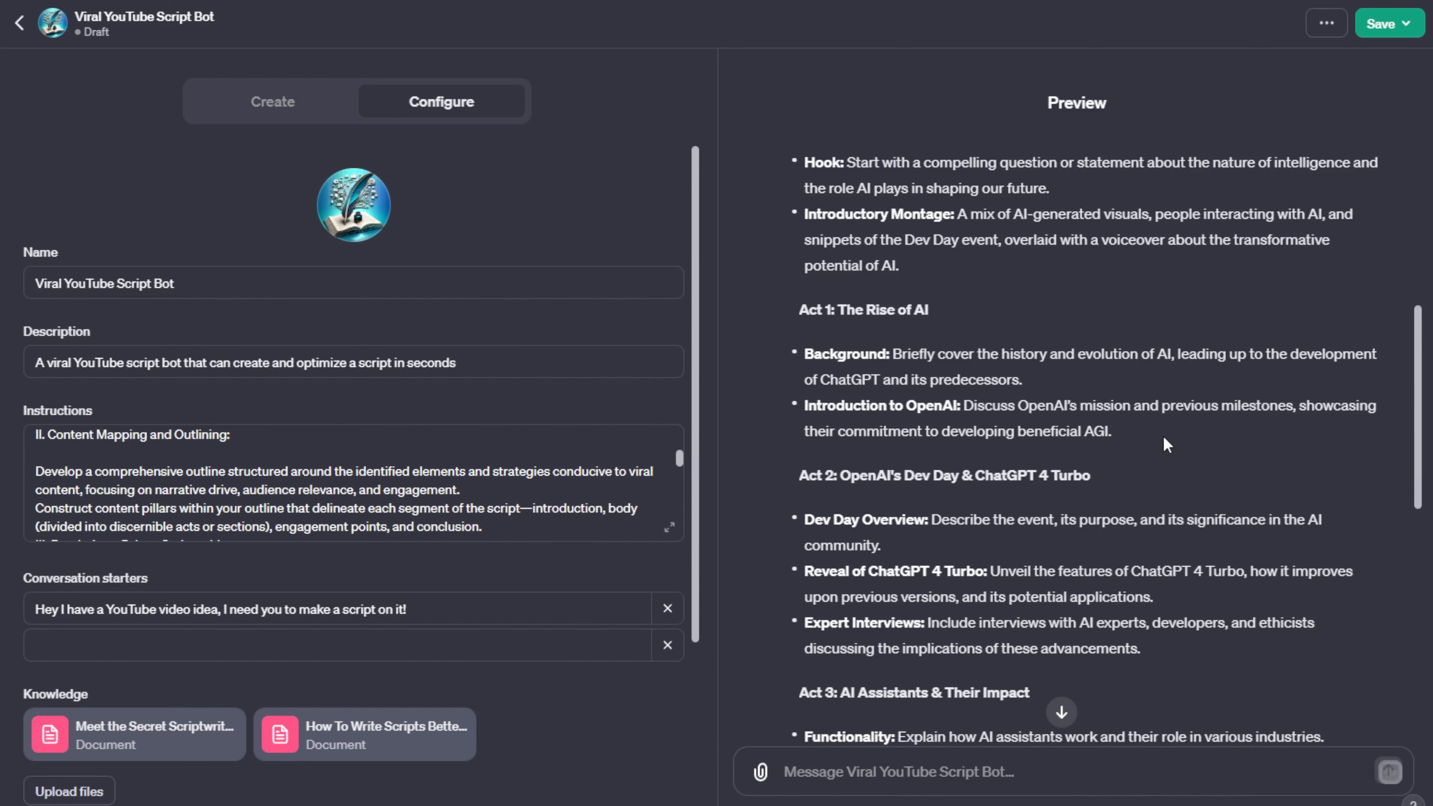
scroll(1163, 436, "down", 3)
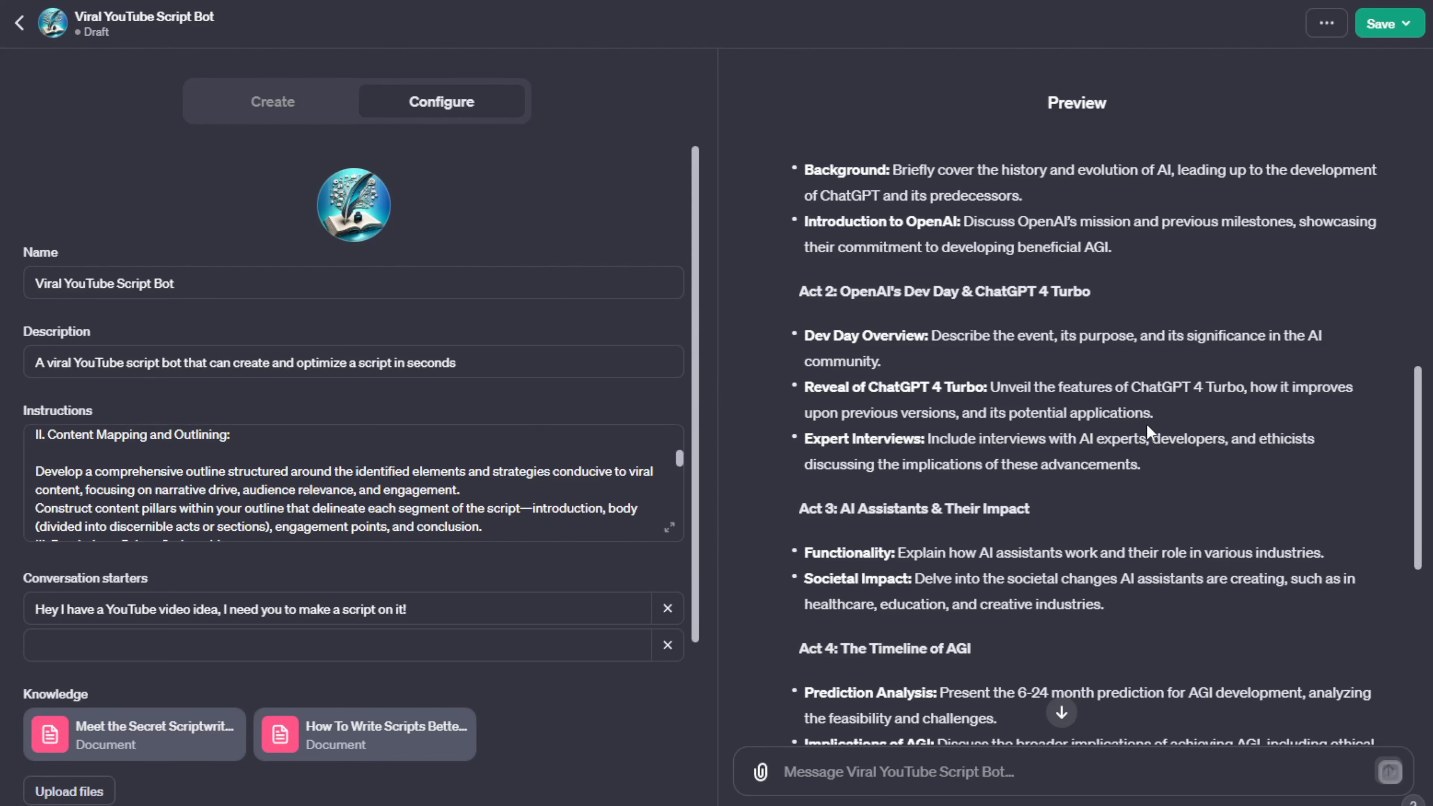
scroll(1163, 354, "down", 3)
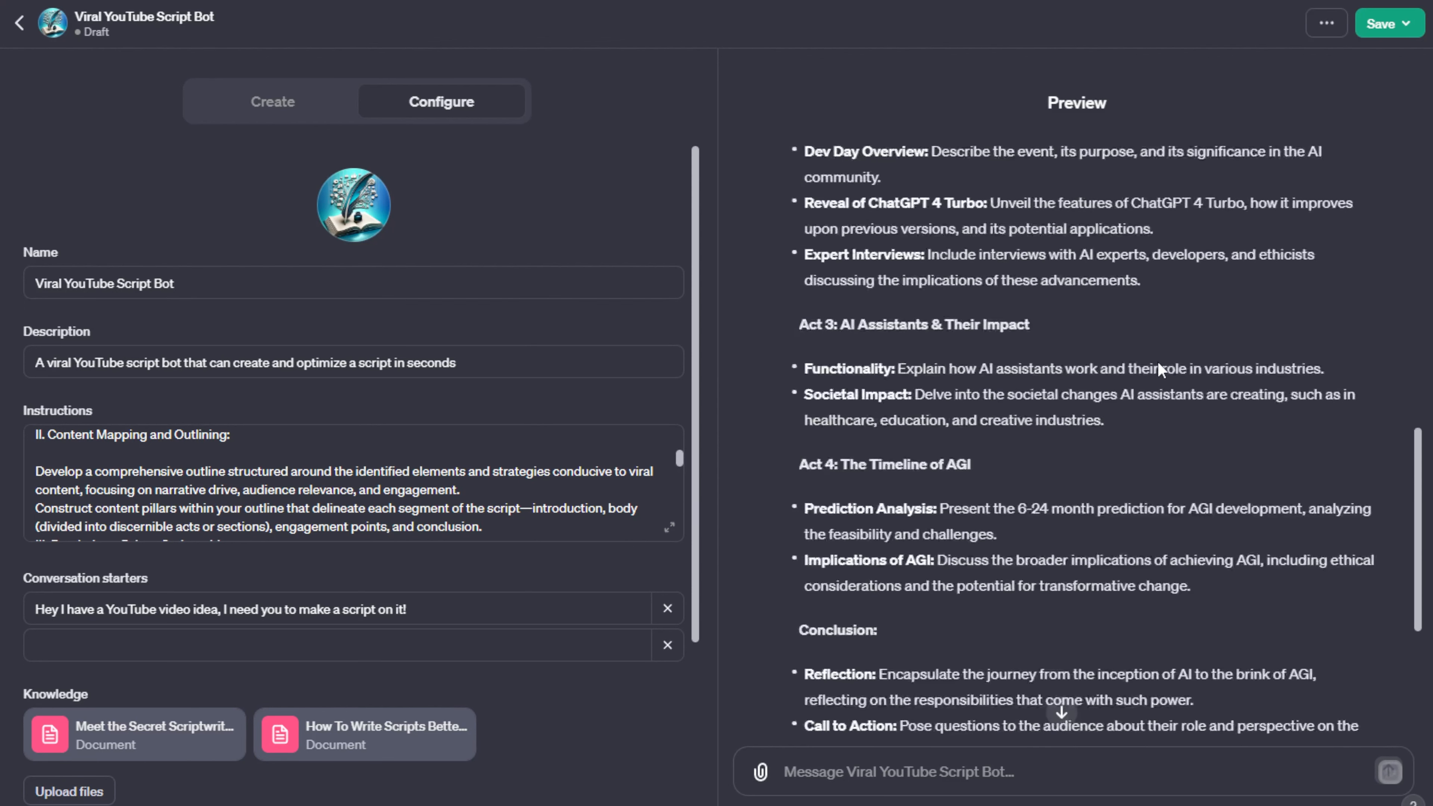
scroll(977, 319, "down", 6)
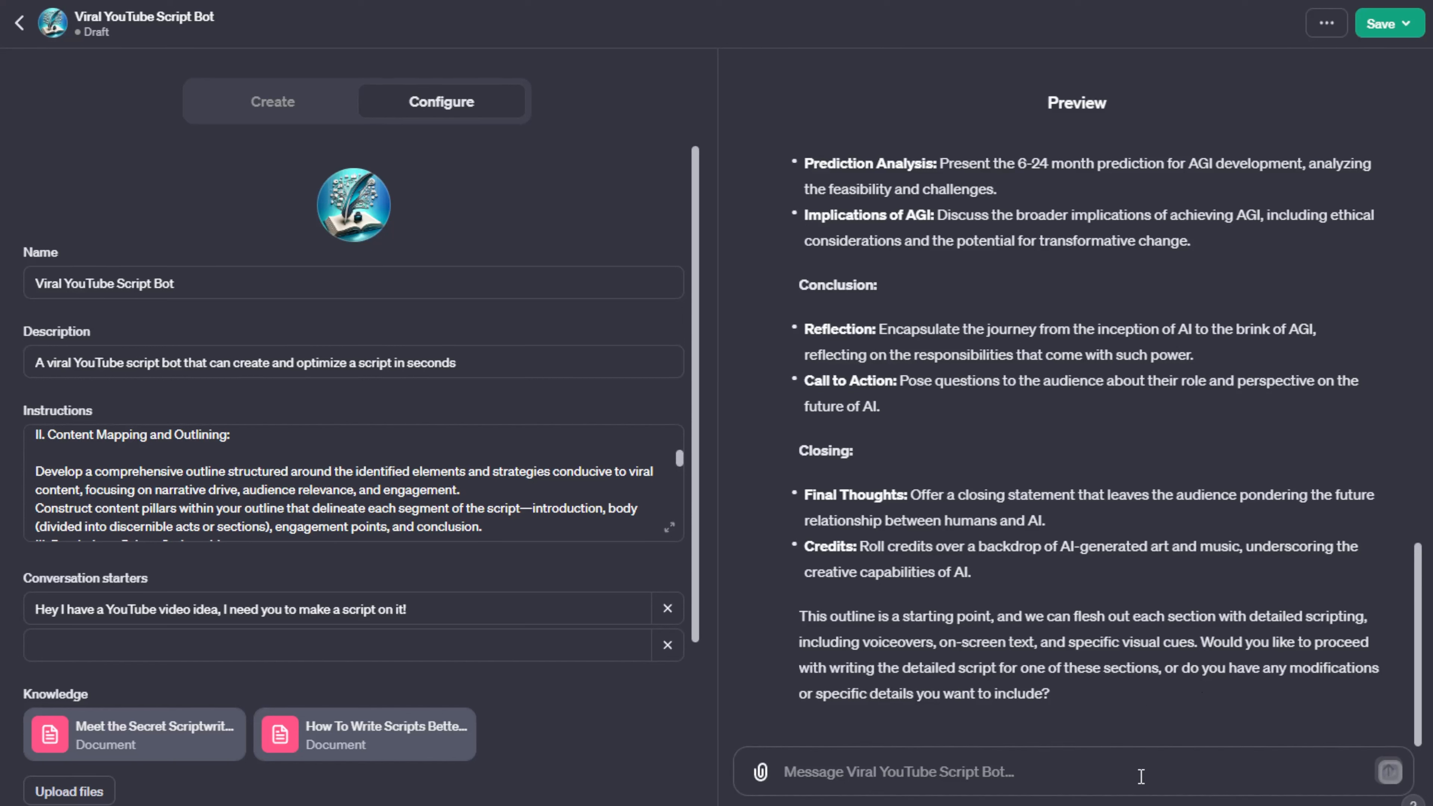
Send the reply "Yes I'm happy give me the exact detailed transcript" in the preview chat
type("Yes ")
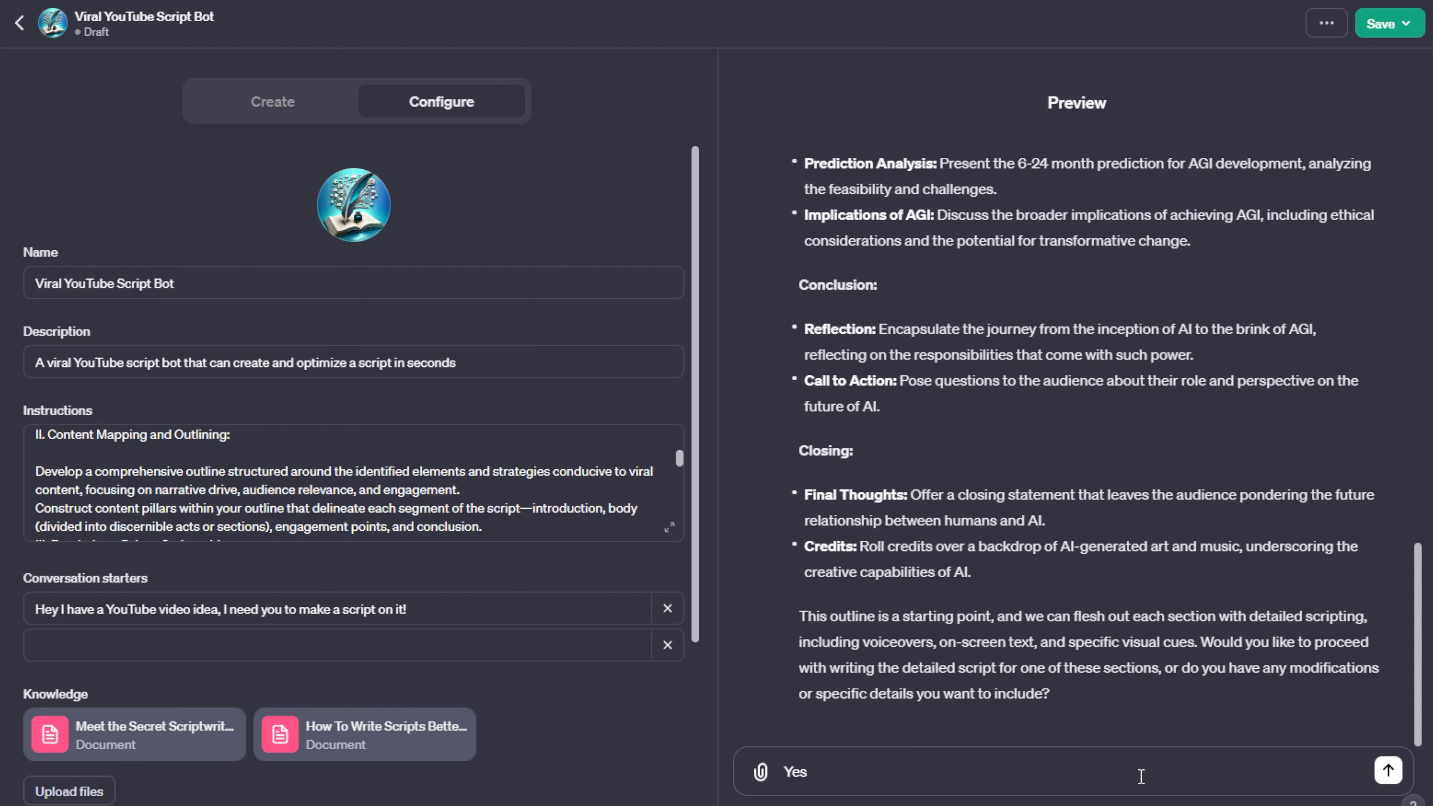
type("I'm happy give me the ex")
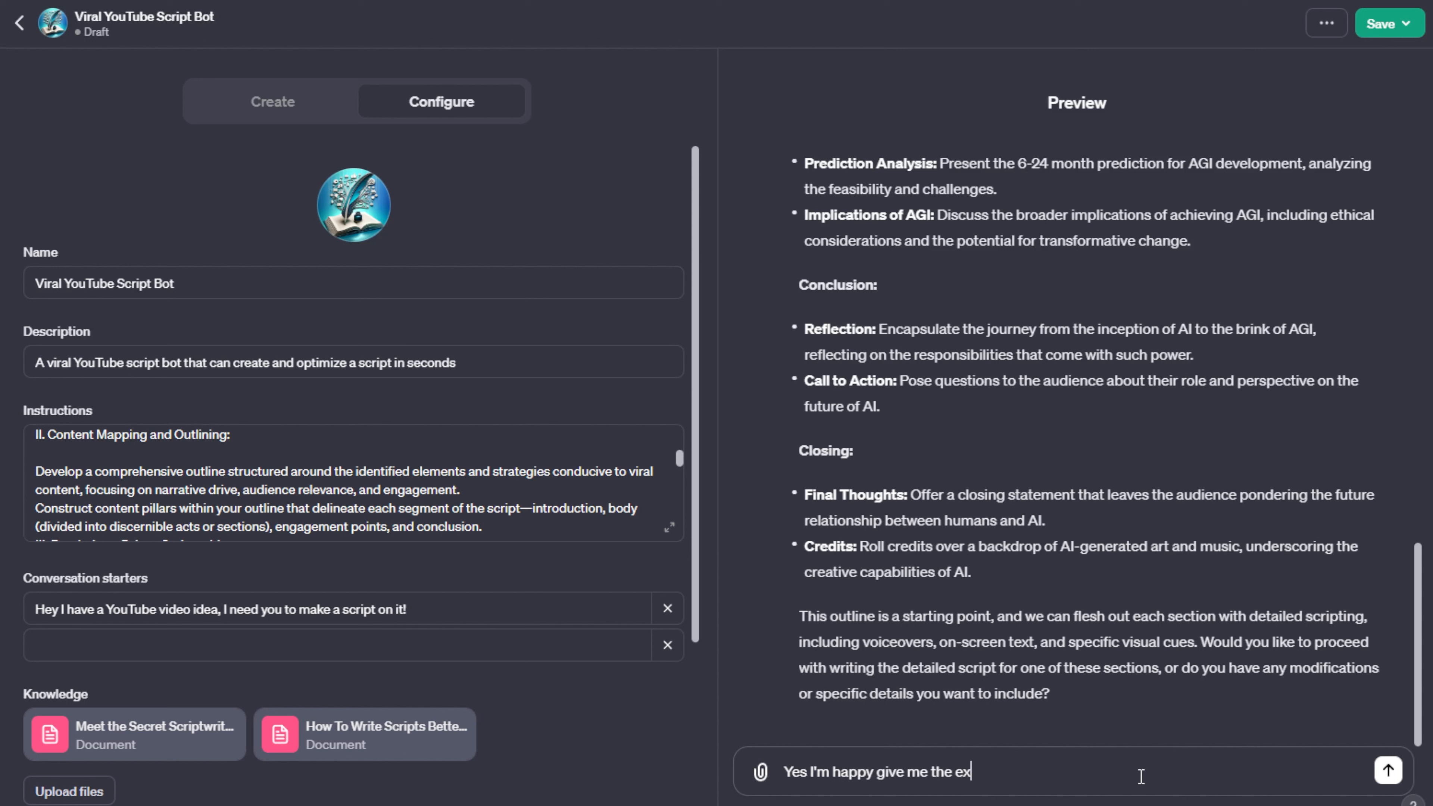
type("act detailed transcript")
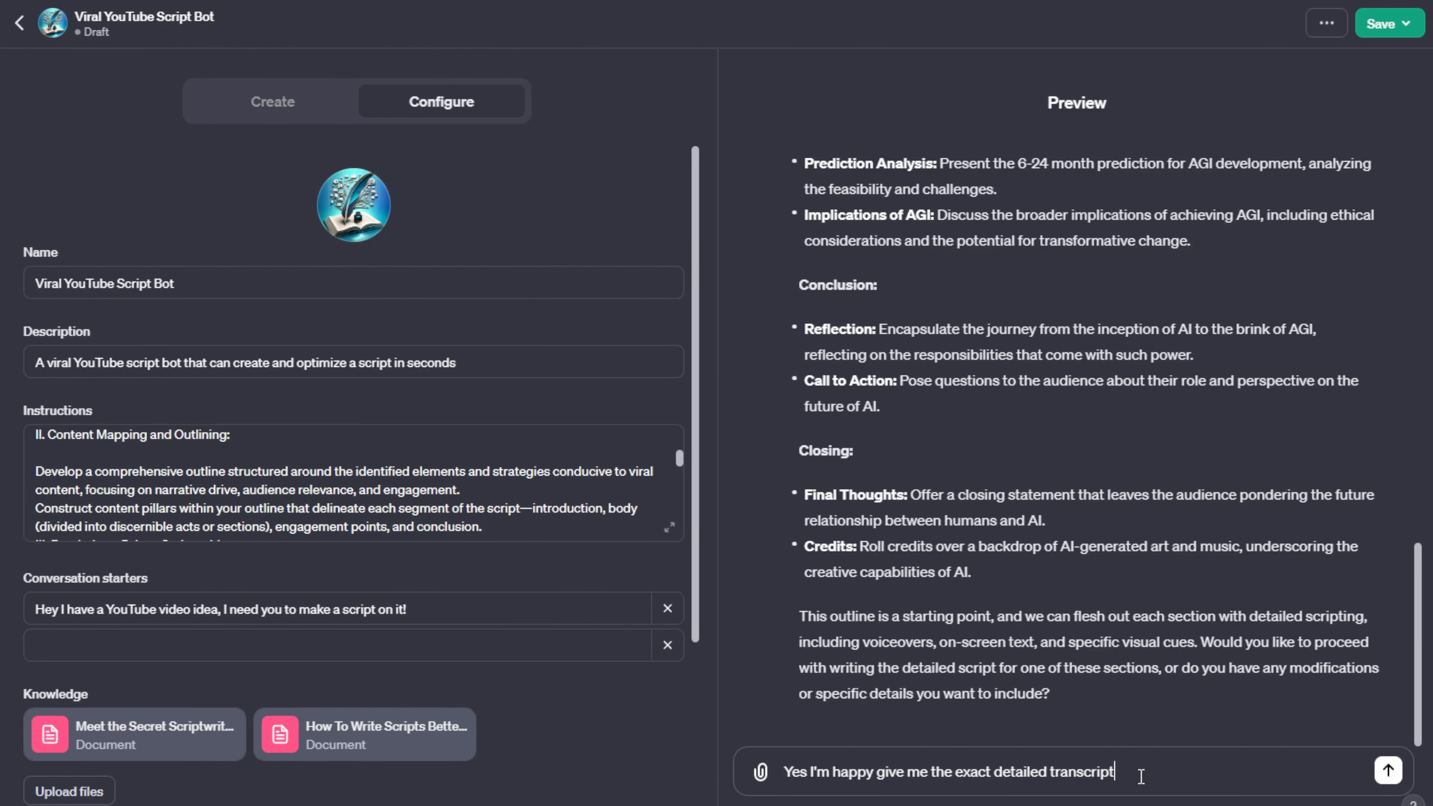
key("Return")
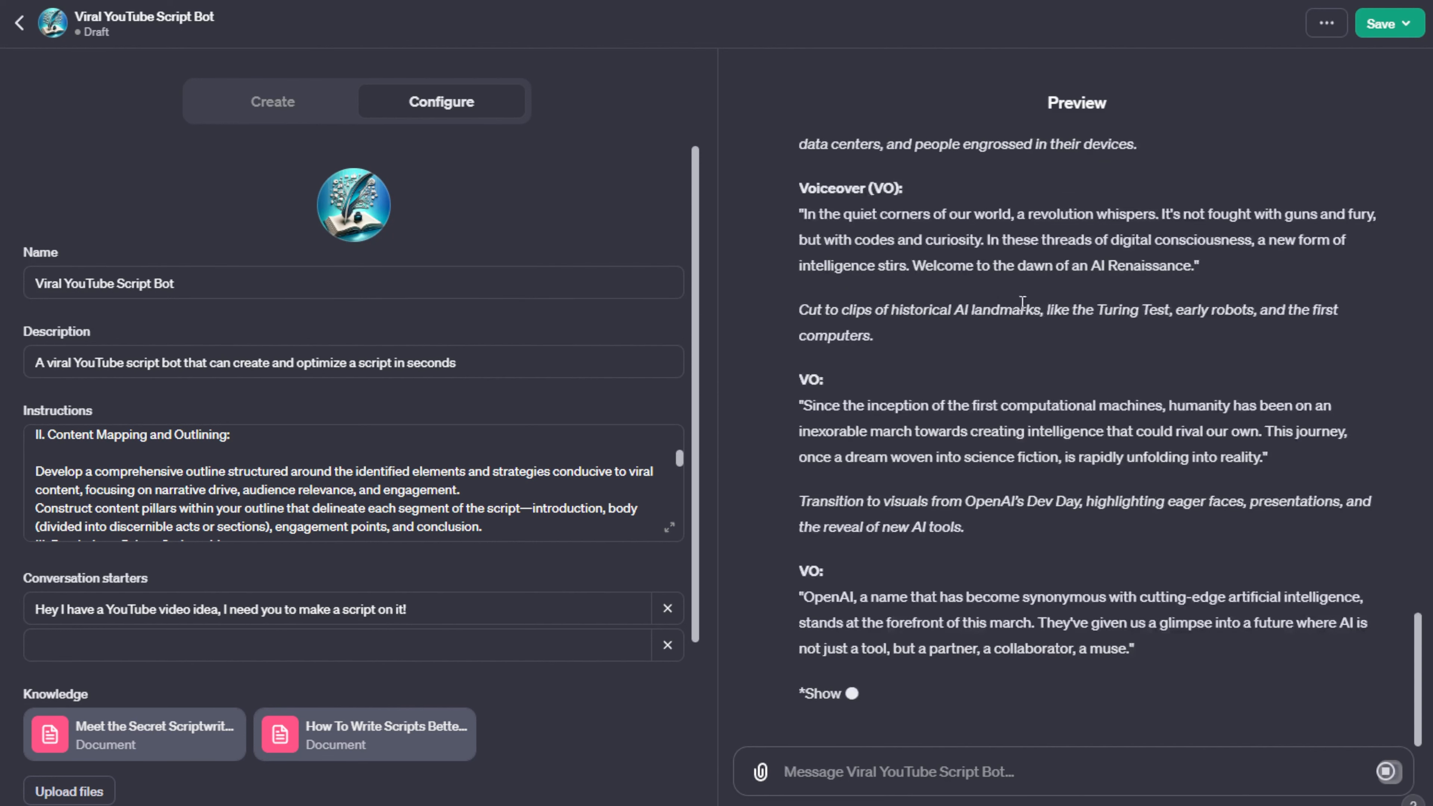
Read through the generated documentary script in the preview, from the opening scene to the closing note
scroll(1204, 380, "up", 2)
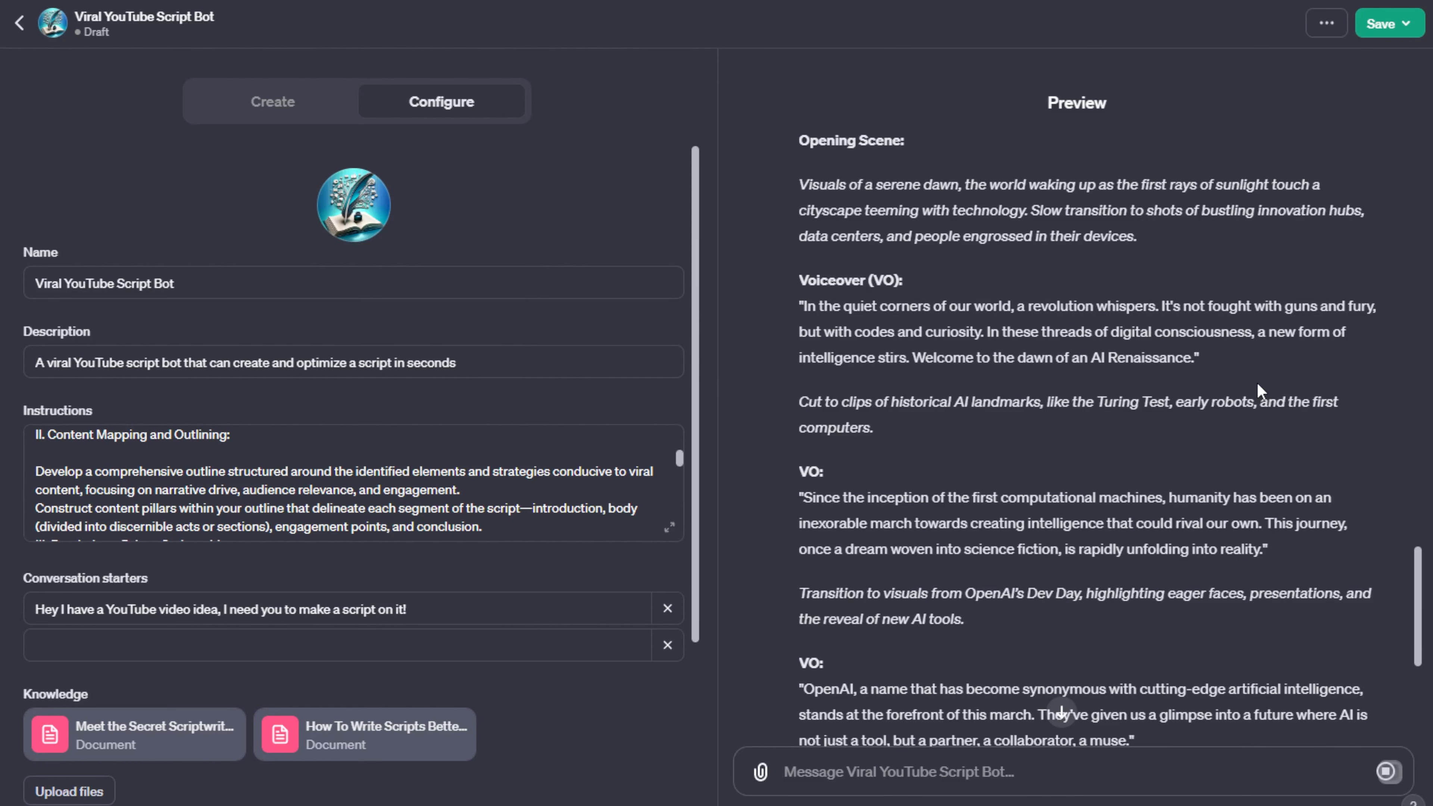
scroll(1261, 390, "down", 2)
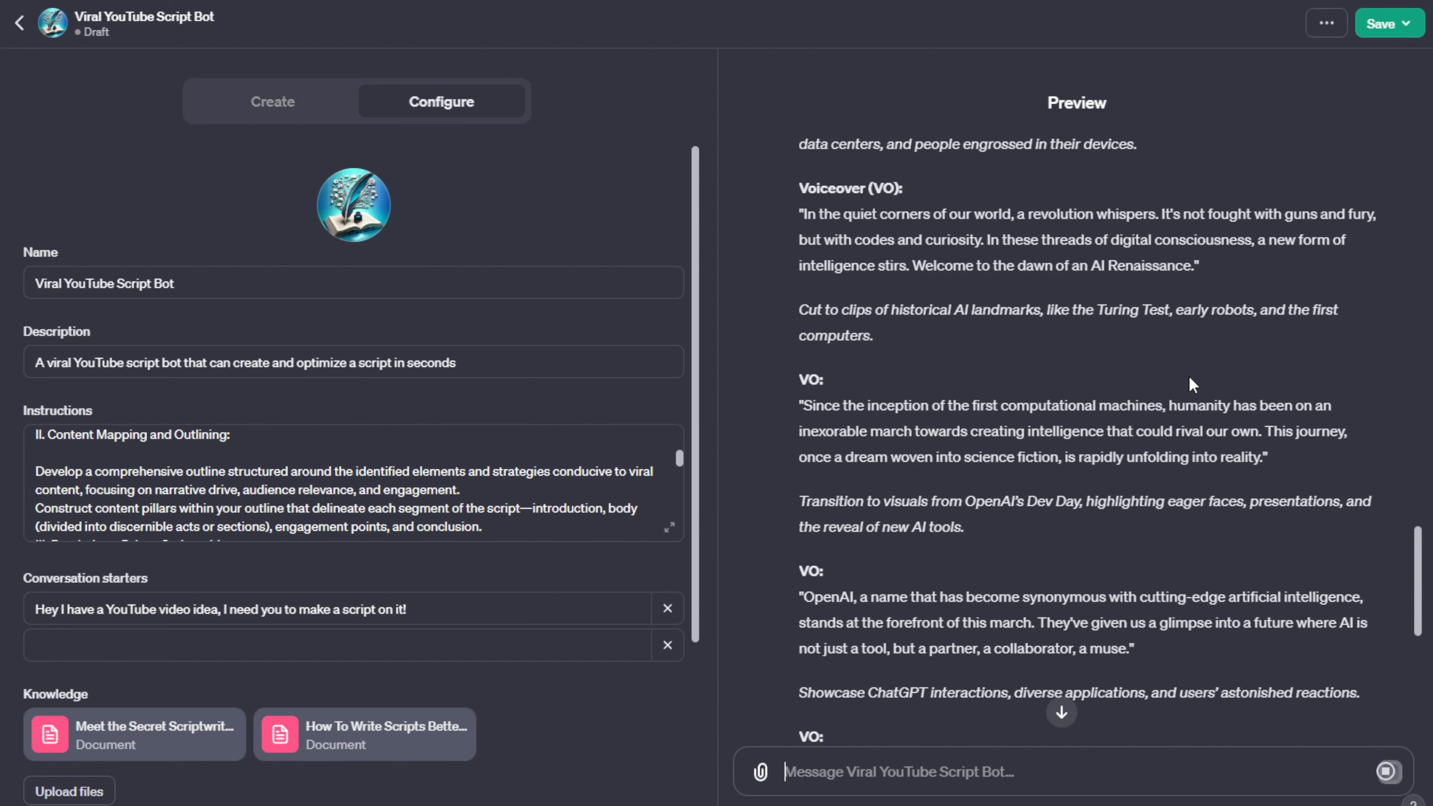
scroll(1189, 375, "down", 2)
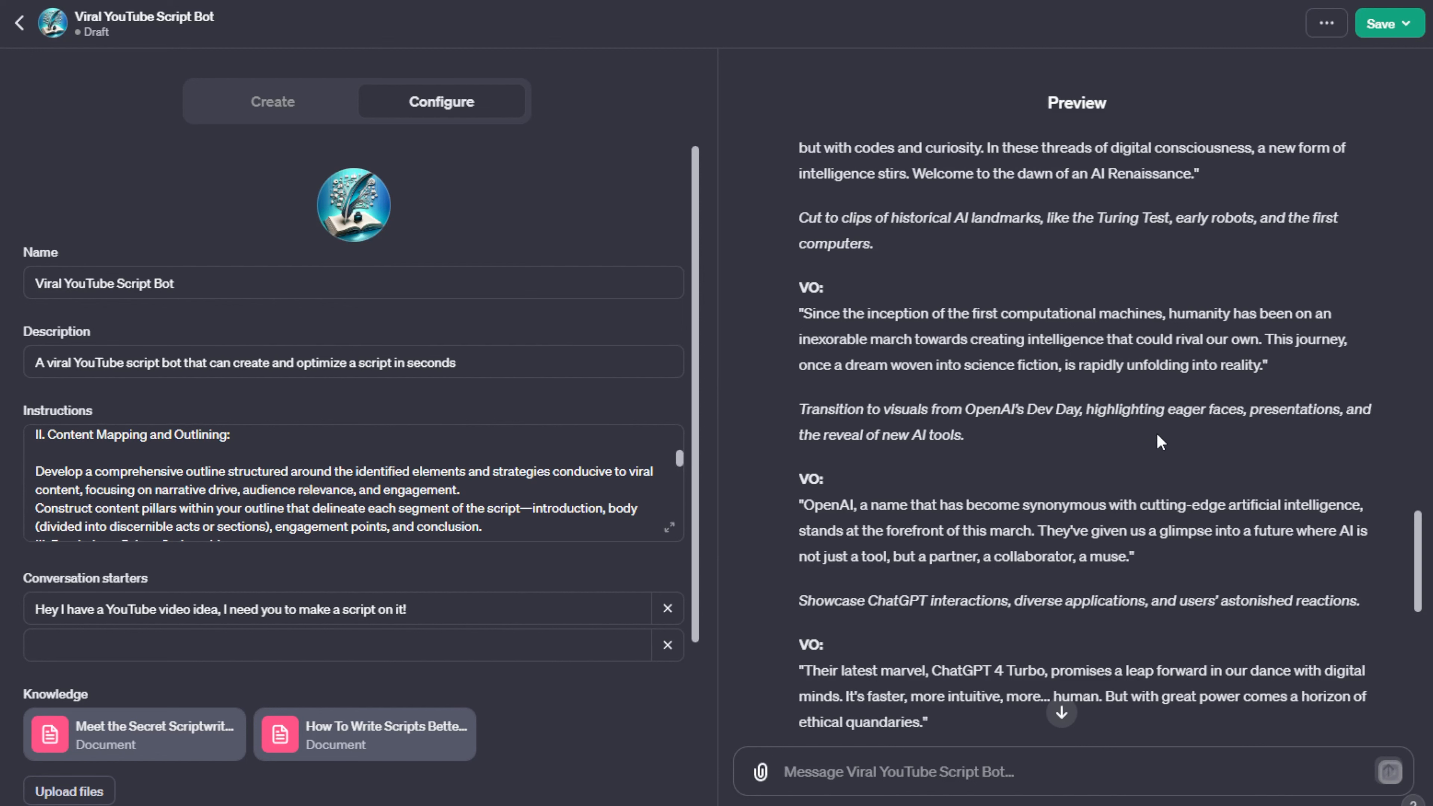
scroll(1135, 437, "down", 2)
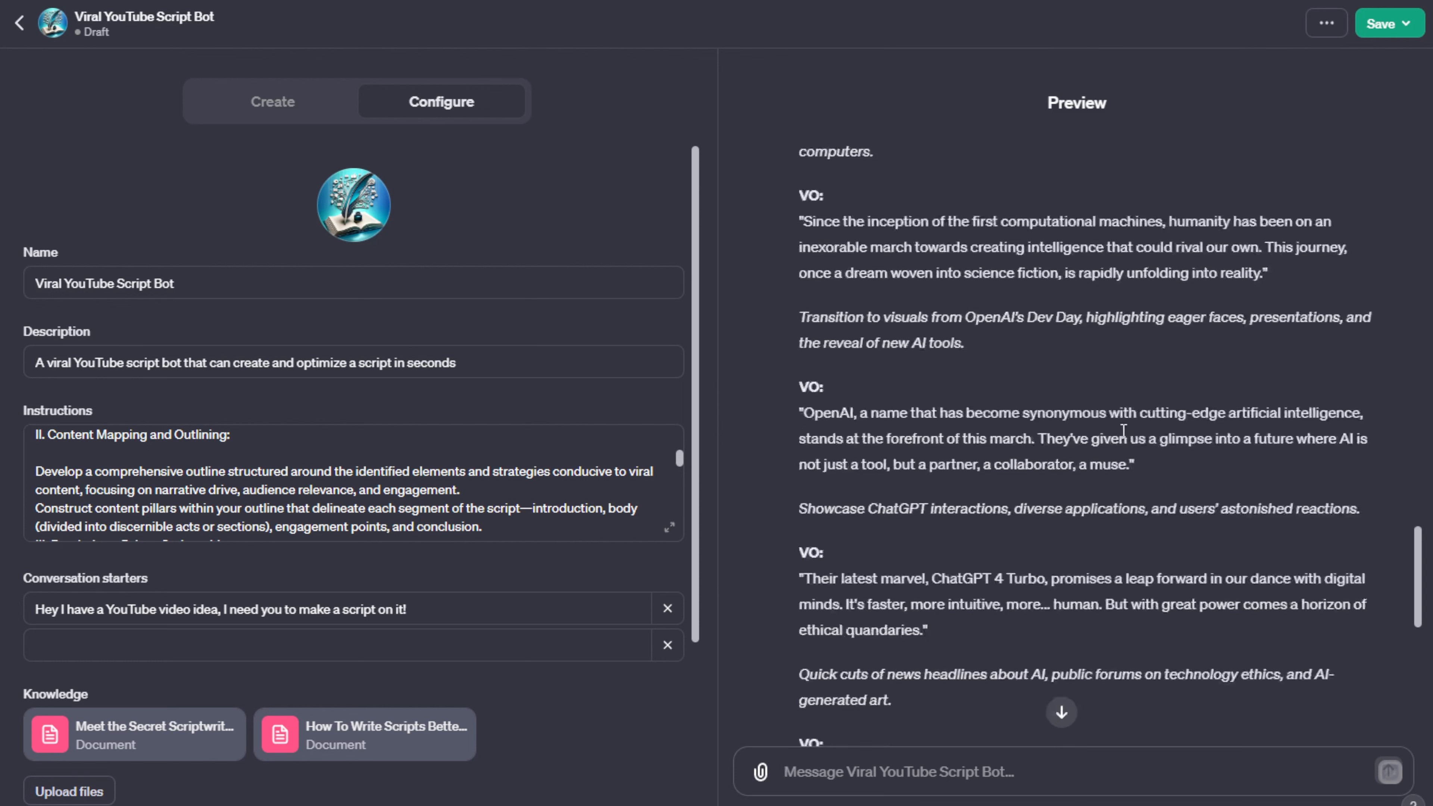
scroll(1089, 391, "down", 4)
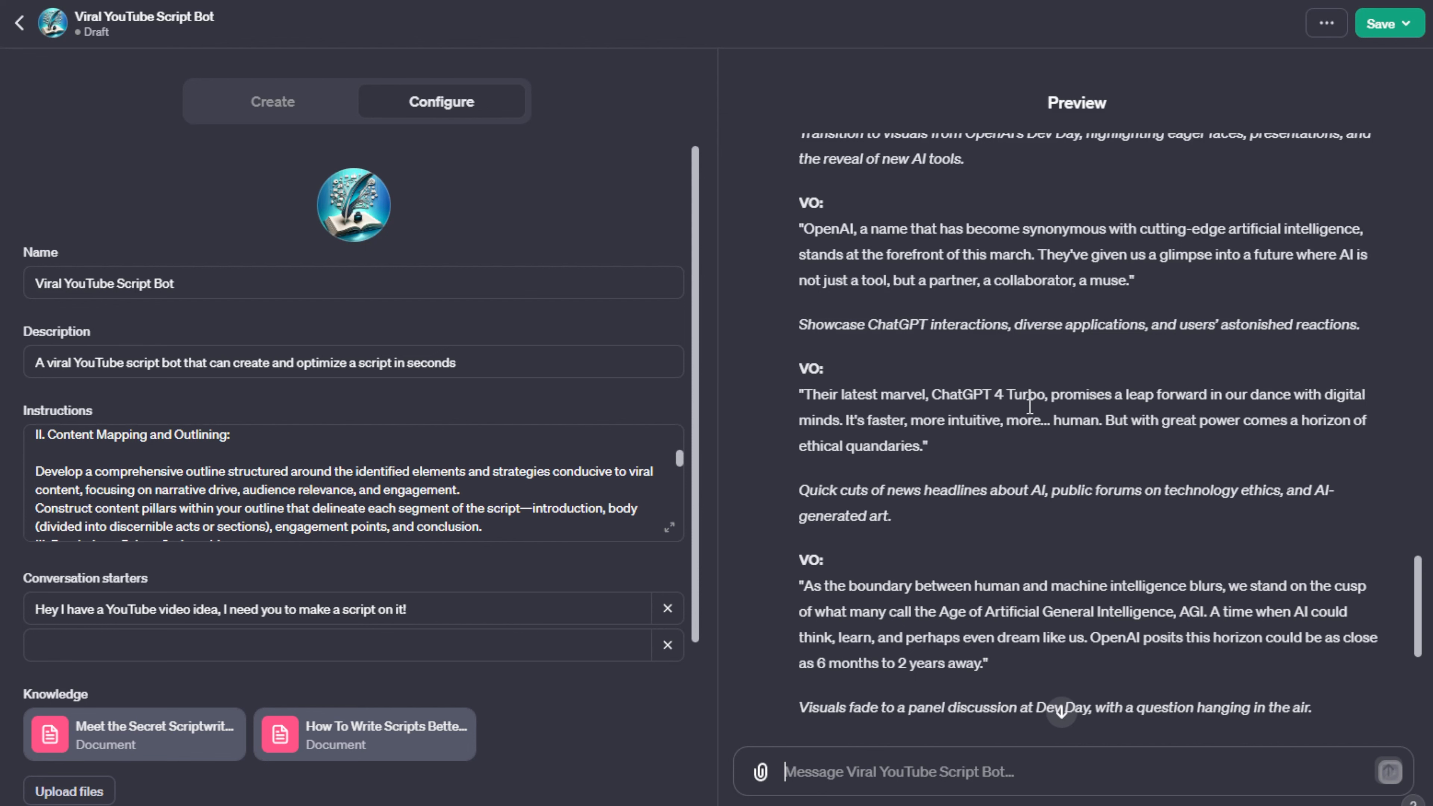
scroll(903, 367, "down", 10)
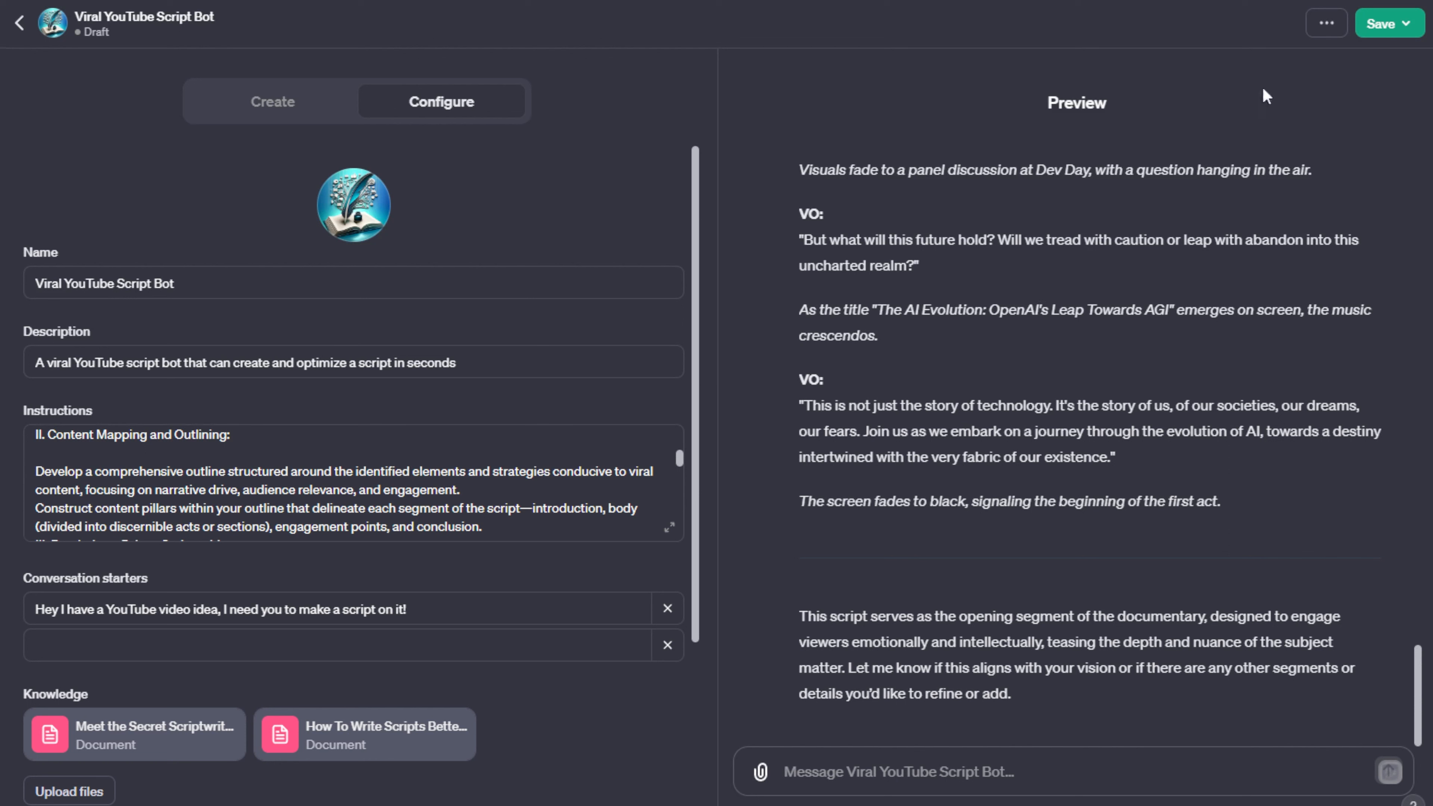
Save the Viral YouTube Script Bot, publishing it to "Only me", and confirm
left_click(1385, 24)
left_click(1259, 100)
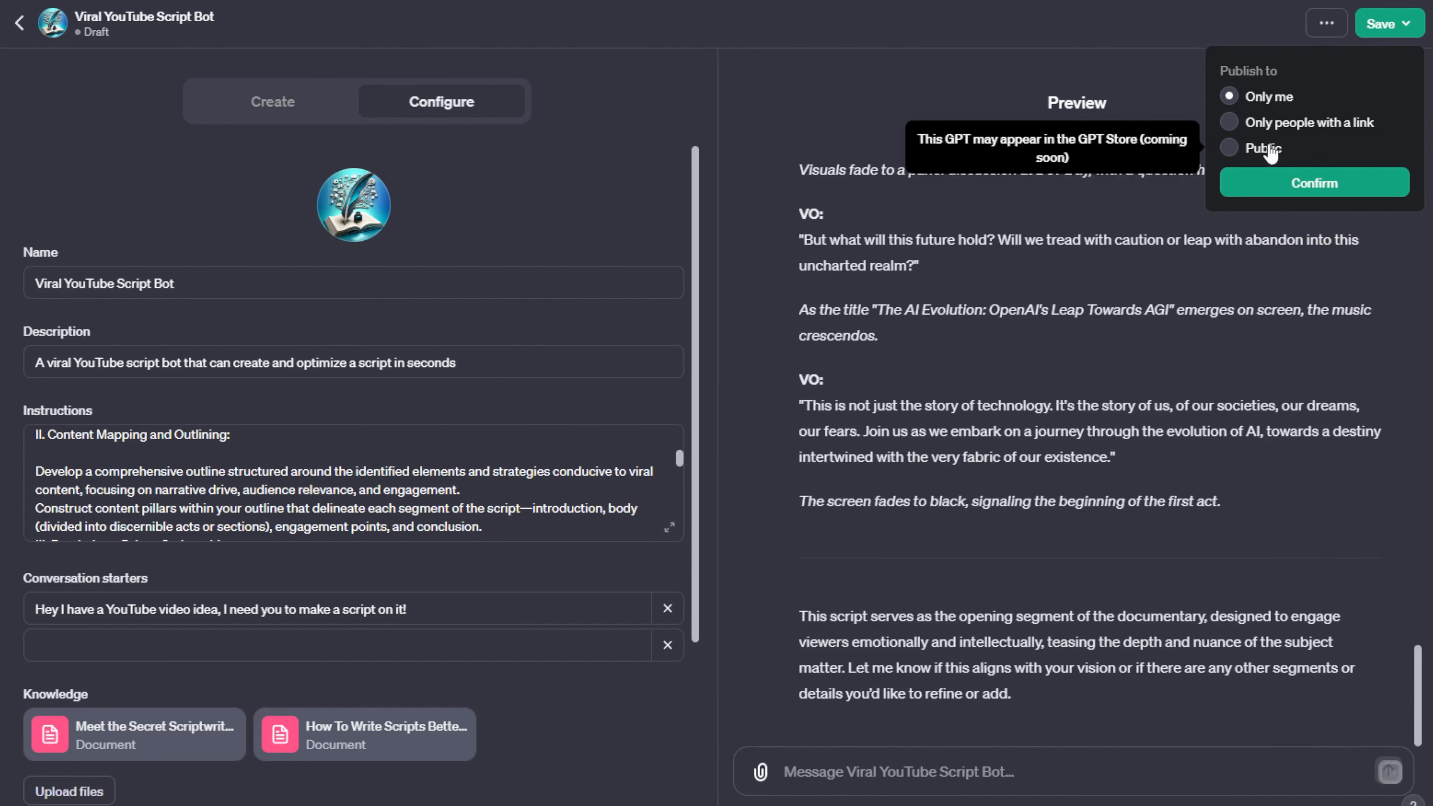
left_click(1280, 175)
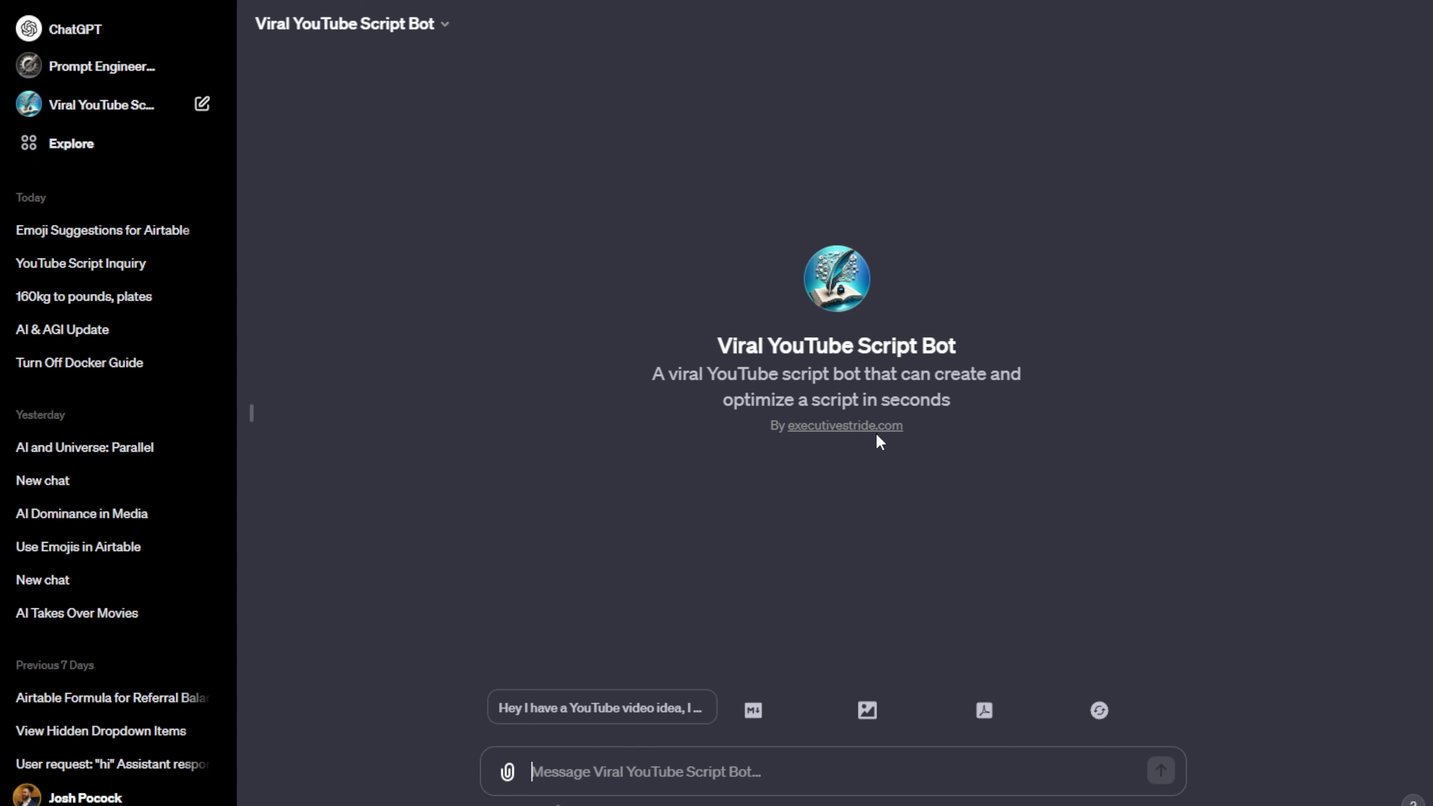
Review the beta features and the builder profile's website domain options in the account settings, and close the settings
left_click(108, 796)
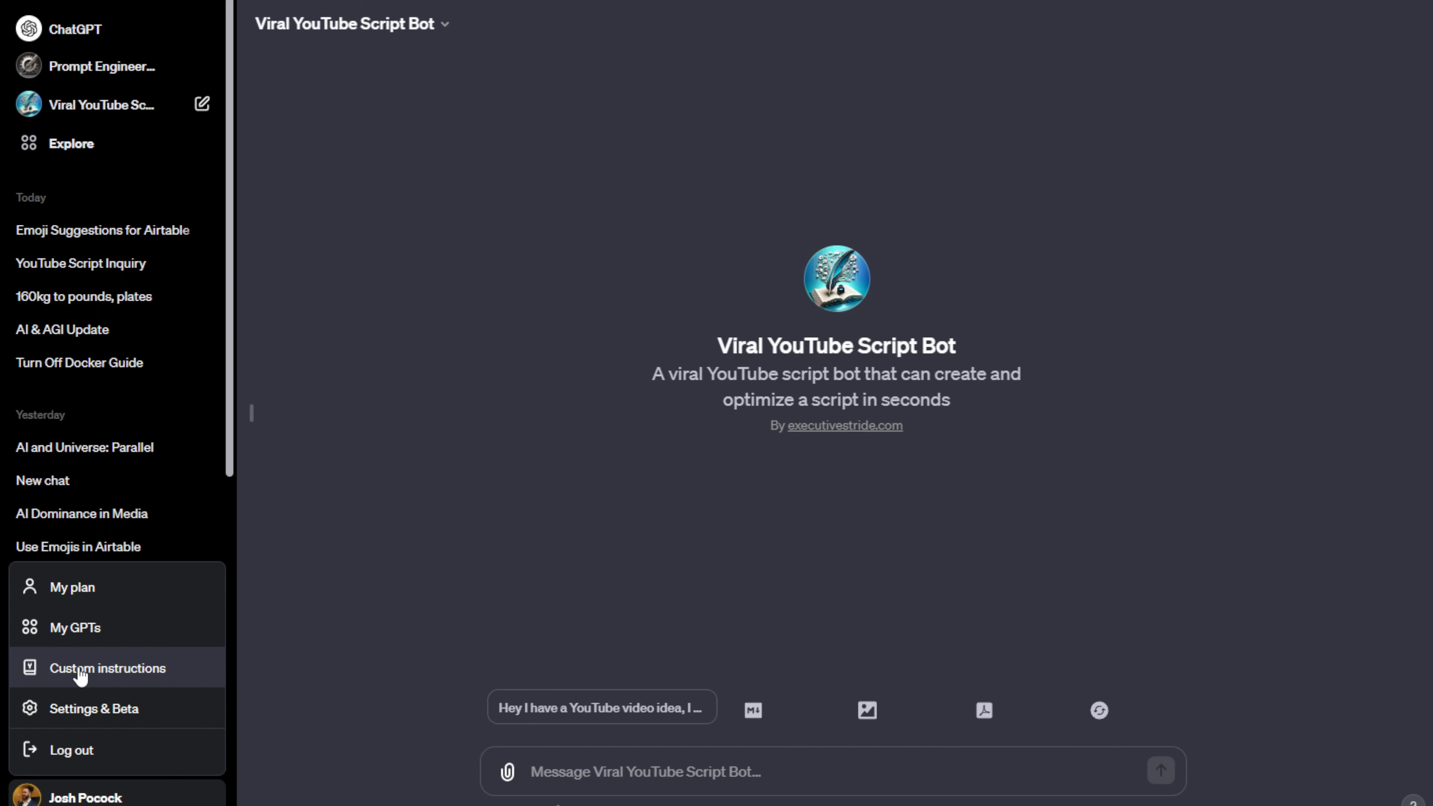
left_click(76, 711)
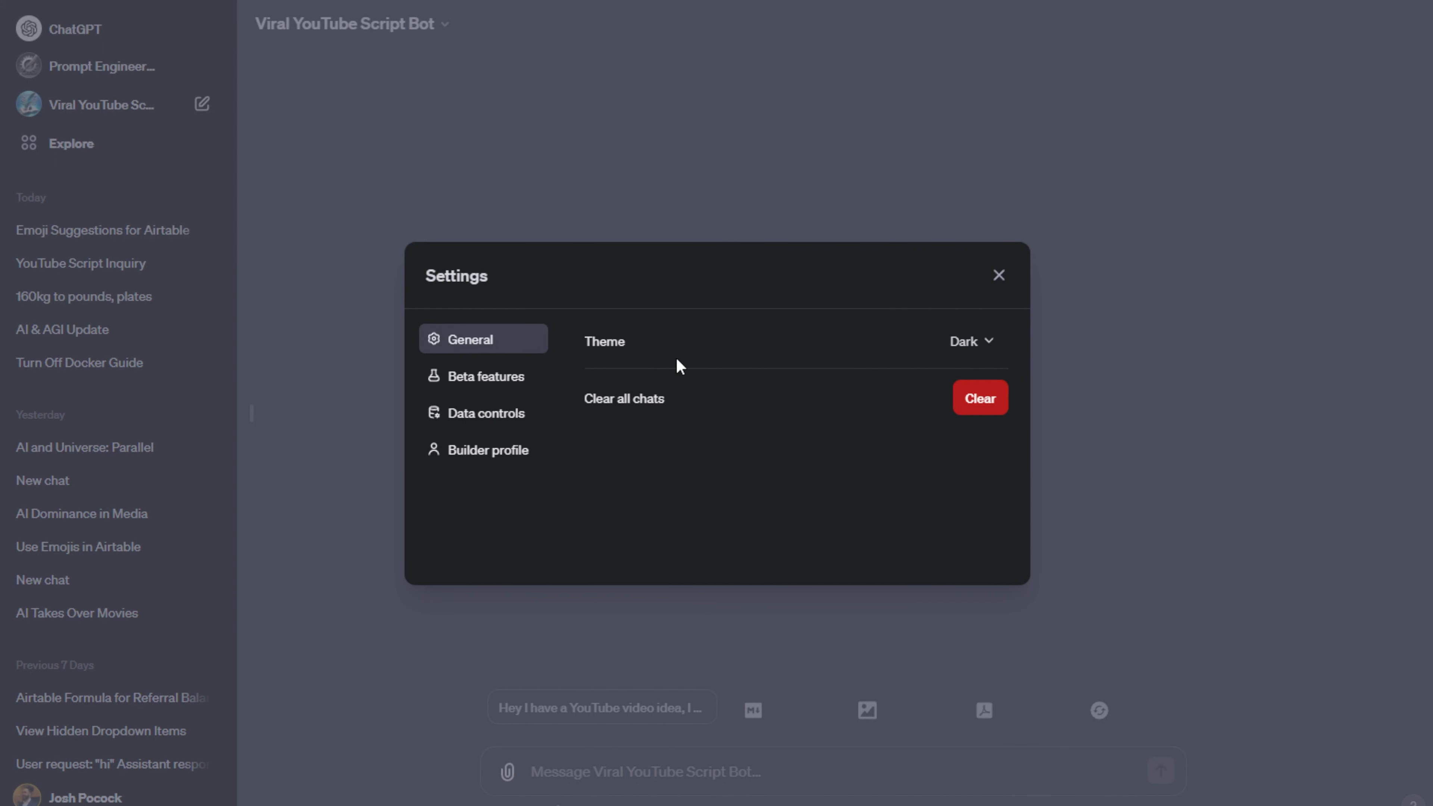
left_click(489, 384)
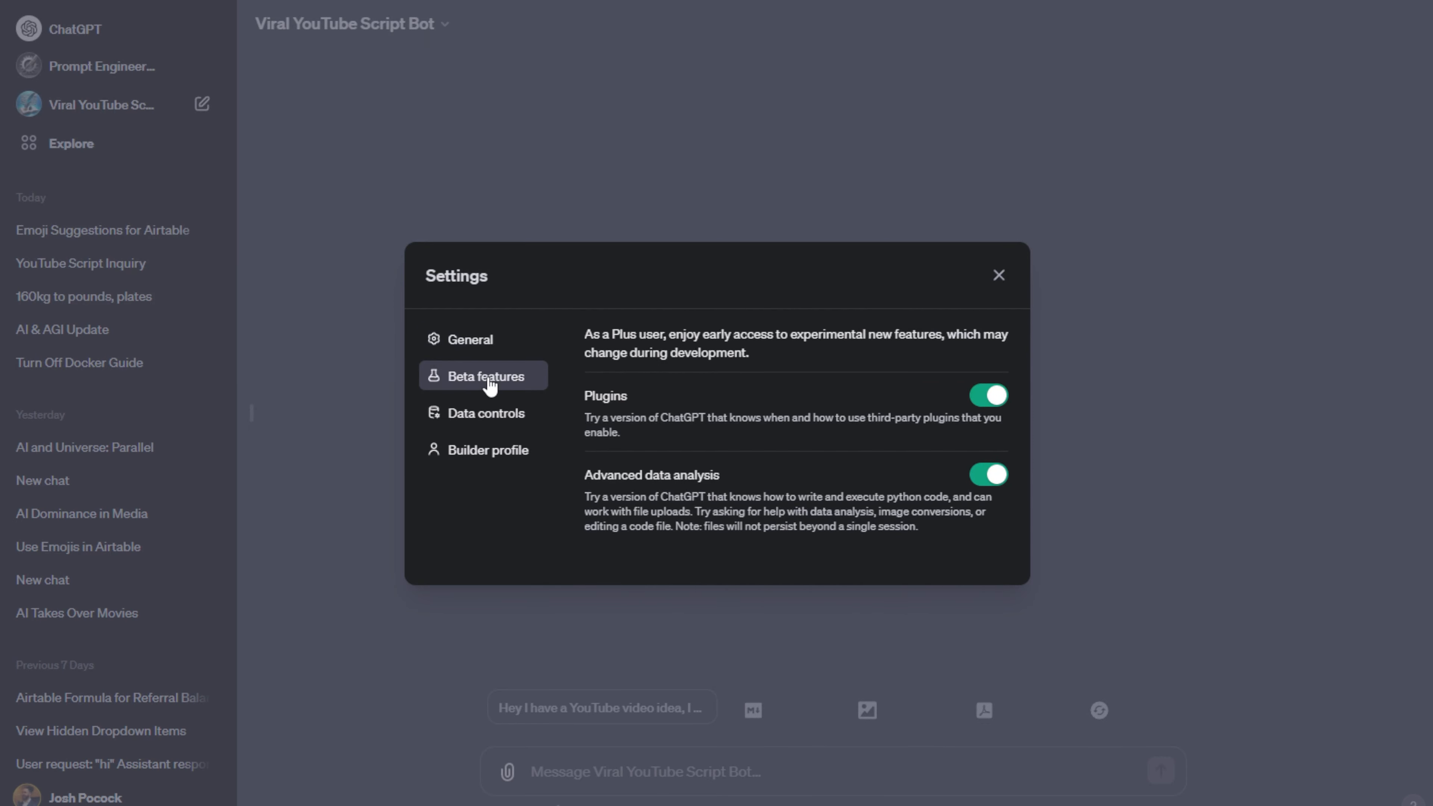
left_click(494, 456)
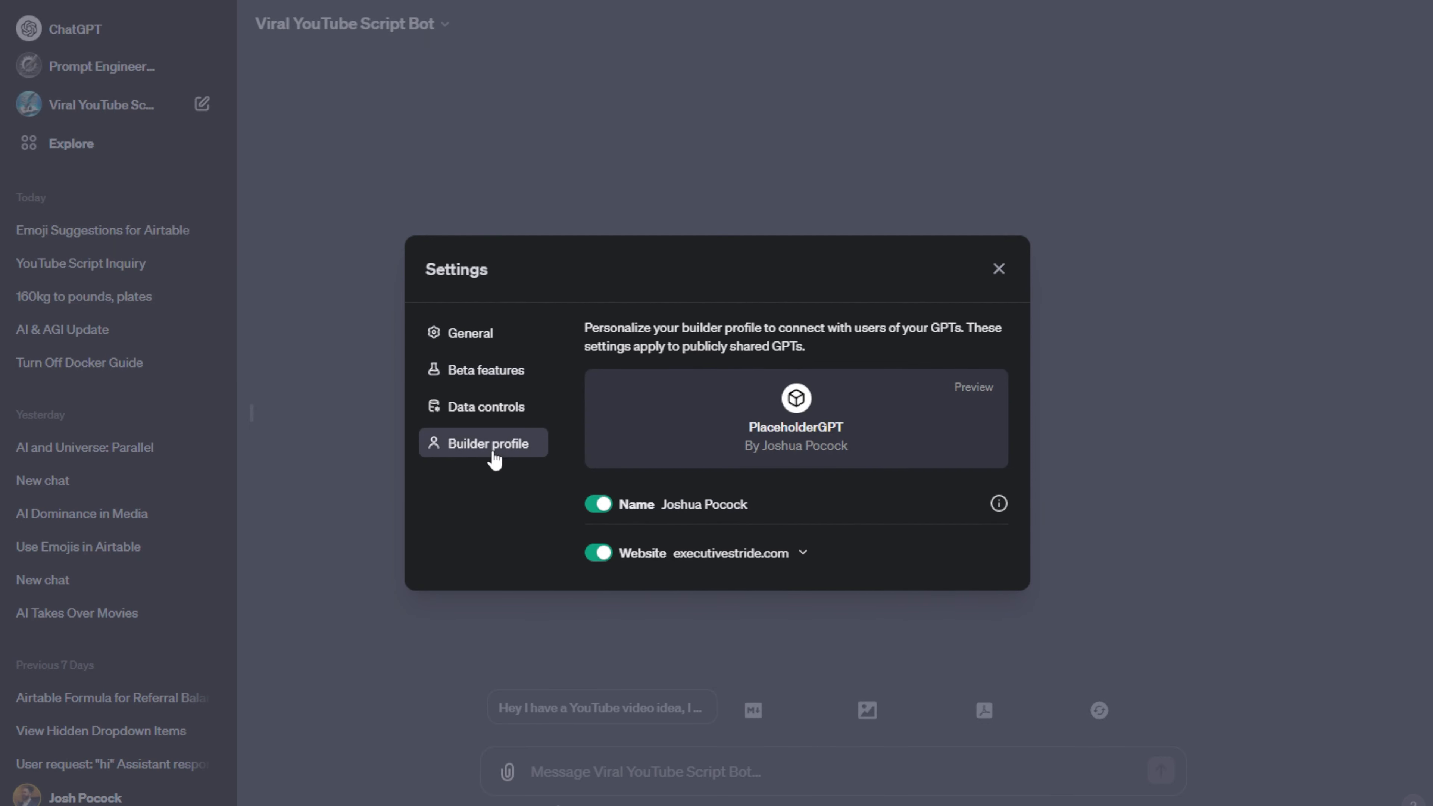
left_click(683, 554)
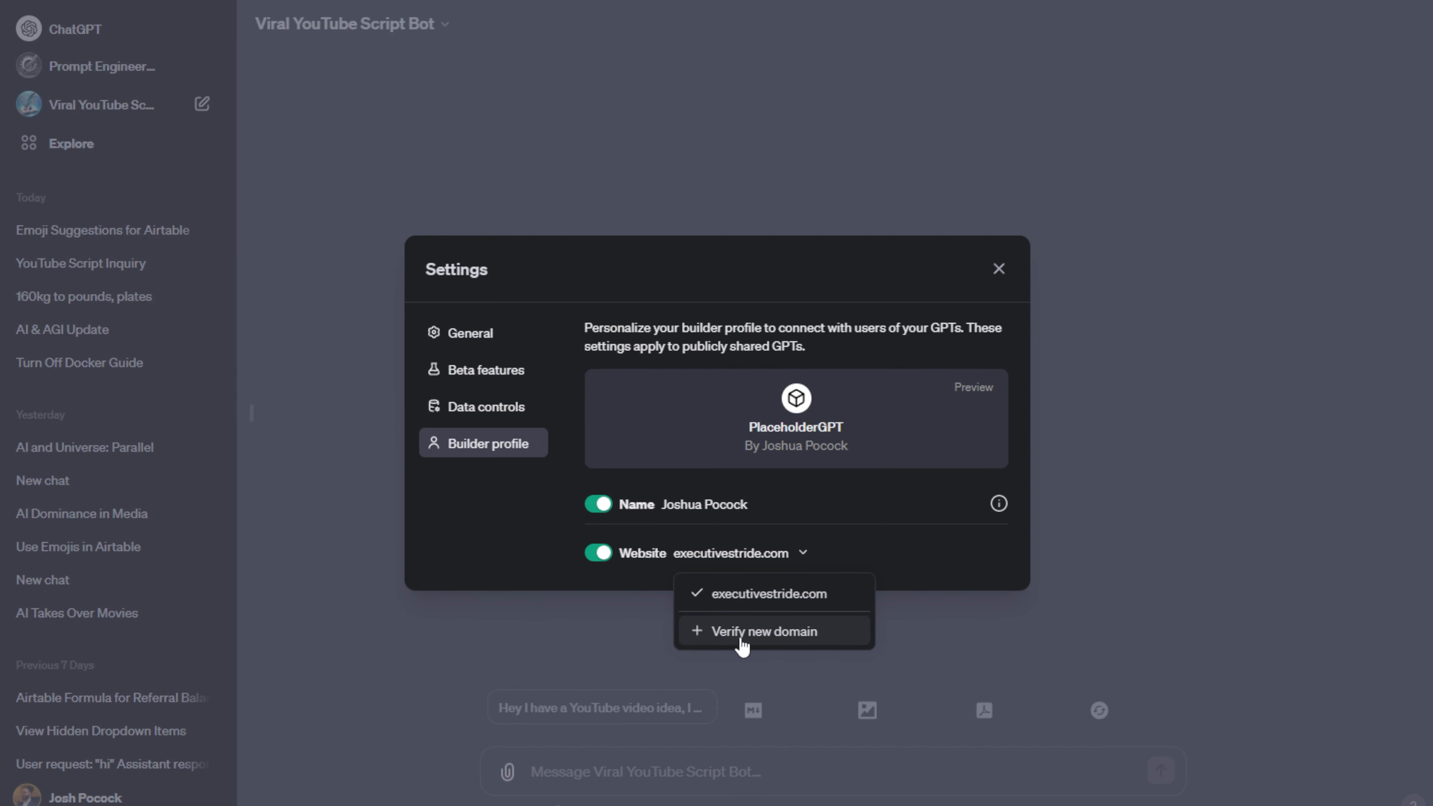
left_click(1004, 269)
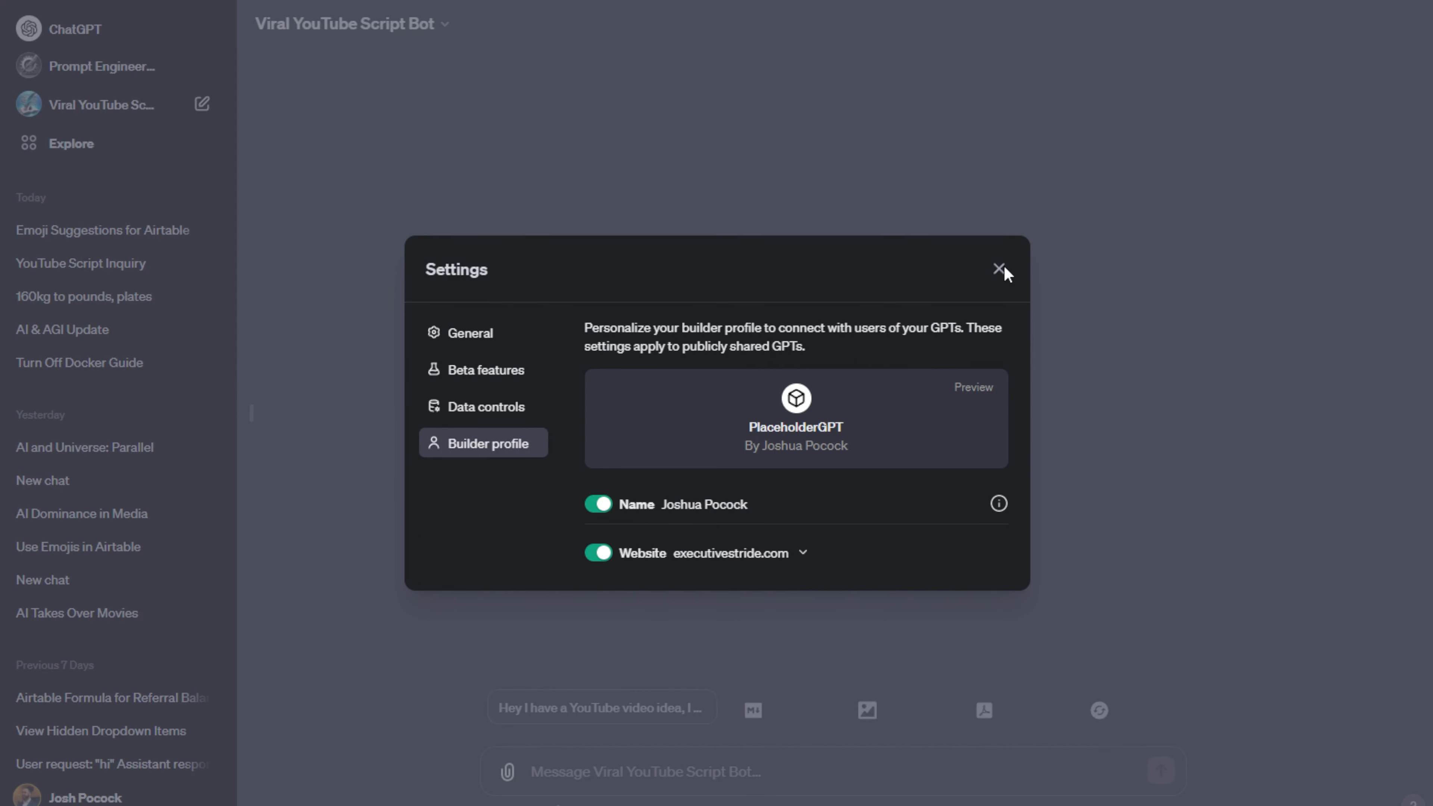
left_click(999, 270)
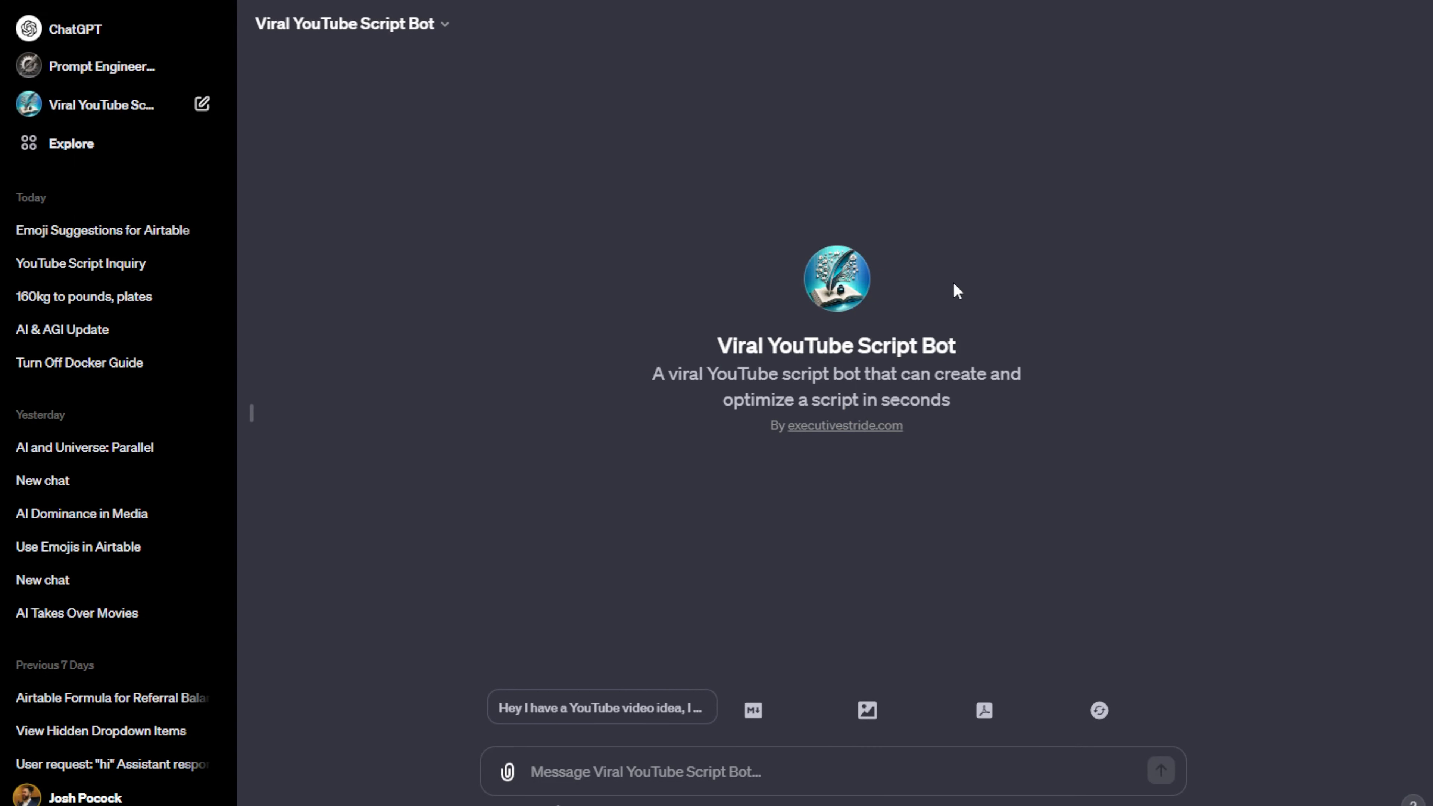